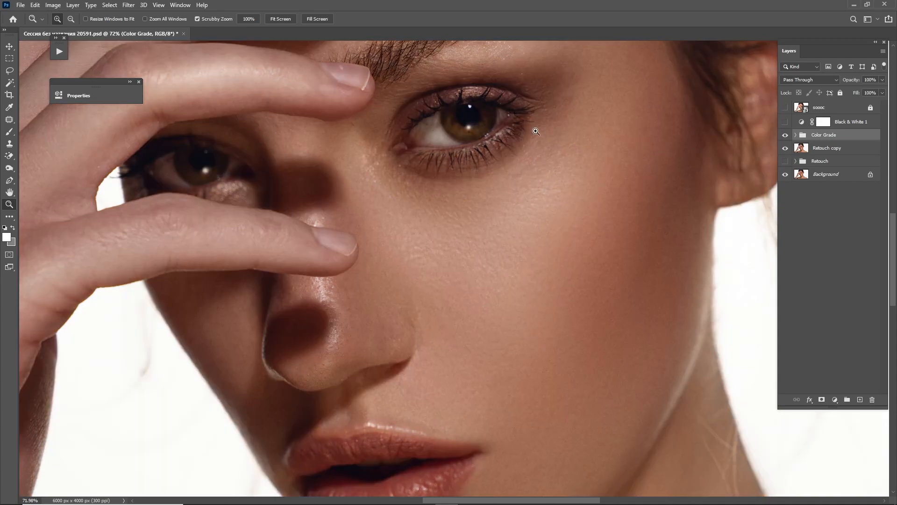
Compare the retouched portrait with the original by toggling the soooc layer, and fit the whole image in view
{"action": "left_click", "coordinate": [786, 108]}
{"action": "left_click", "coordinate": [785, 108]}
{"action": "left_click", "coordinate": [786, 108]}
{"action": "left_click", "coordinate": [786, 108]}
{"action": "key", "text": "ctrl+0"}
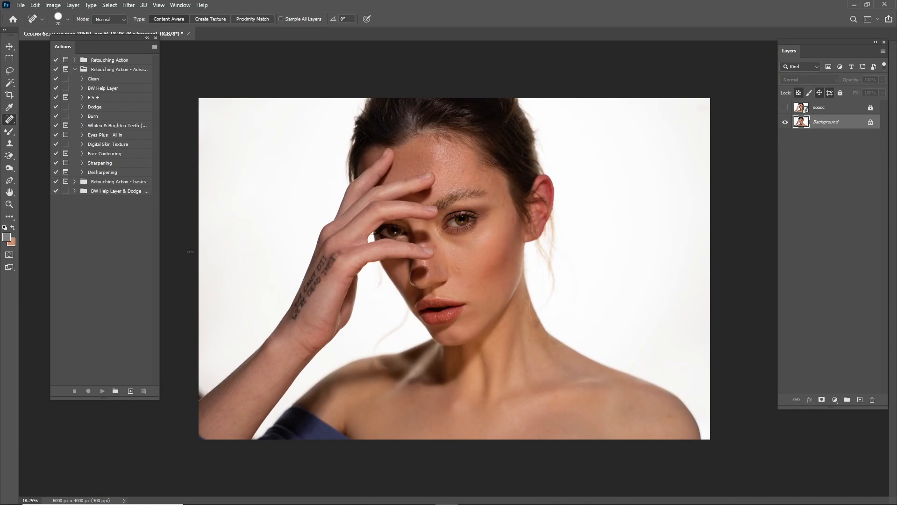
Run the Clean retouching action on the photo and select the clean layer
{"action": "left_click", "coordinate": [103, 78]}
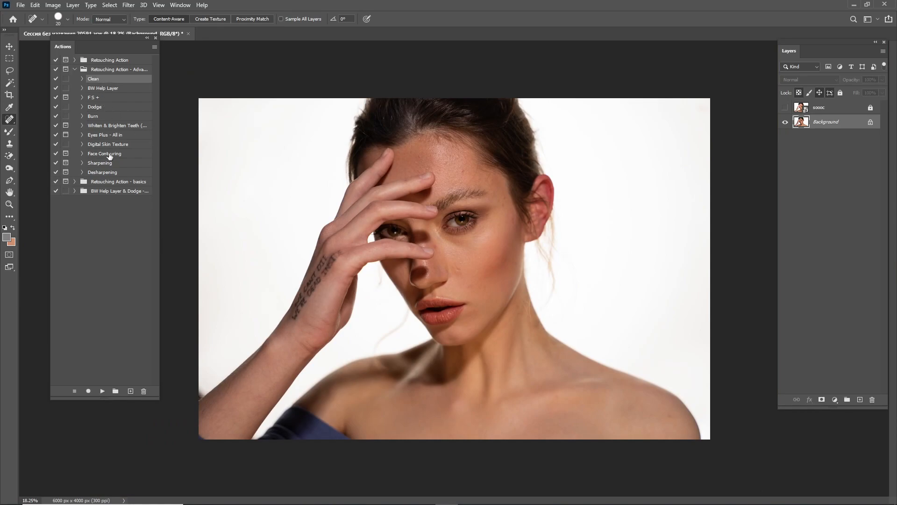
{"action": "left_click", "coordinate": [102, 391]}
{"action": "left_click", "coordinate": [807, 137]}
{"action": "key", "text": "z"}
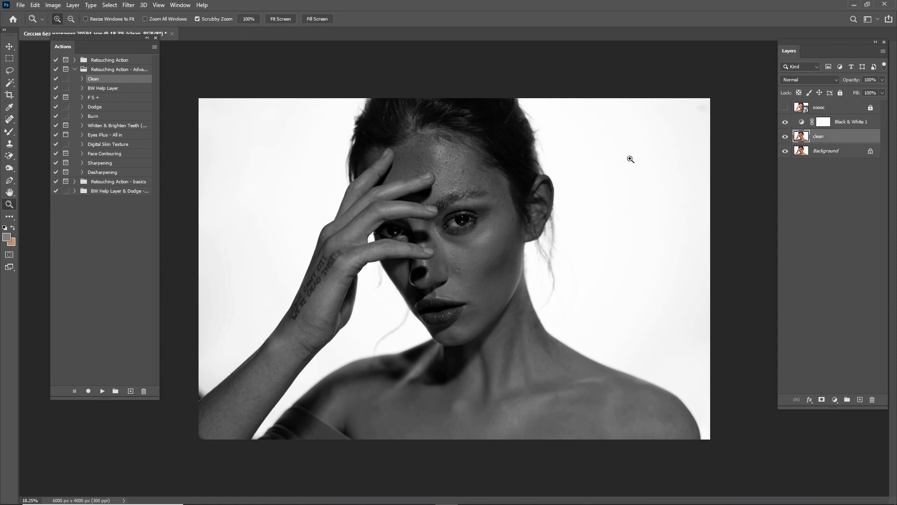
Patch the faint grey smudge in the upper-right white background on the clean layer
{"action": "scroll", "coordinate": [683, 129], "scroll_direction": "up", "scroll_amount": 4}
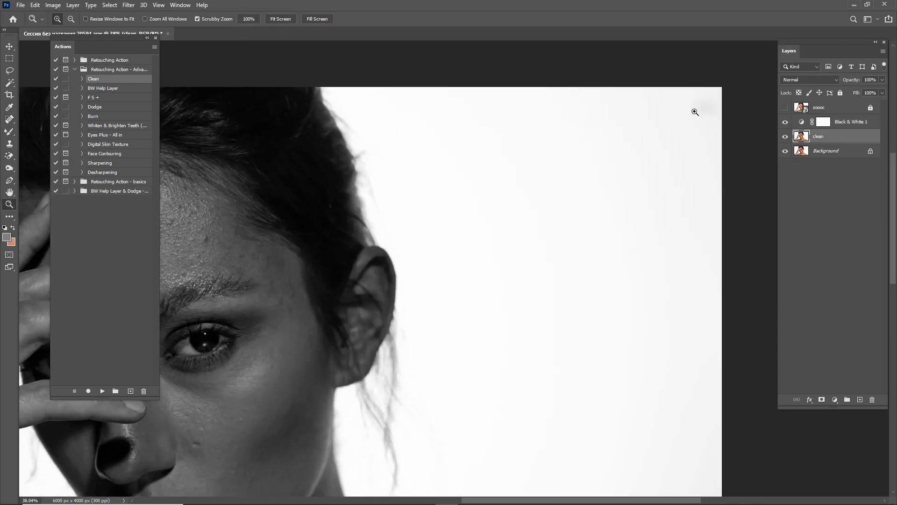
{"action": "key", "text": "j"}
{"action": "left_click_drag", "start_coordinate": [668, 207], "coordinate": [672, 145]}
{"action": "left_click_drag", "start_coordinate": [652, 165], "coordinate": [579, 286]}
{"action": "key", "text": "ctrl+d"}
{"action": "key", "text": "ctrl+space"}
{"action": "left_click_drag", "start_coordinate": [501, 243], "coordinate": [392, 257]}
{"action": "key", "text": "ctrl+space"}
{"action": "left_click_drag", "start_coordinate": [479, 276], "coordinate": [443, 226]}
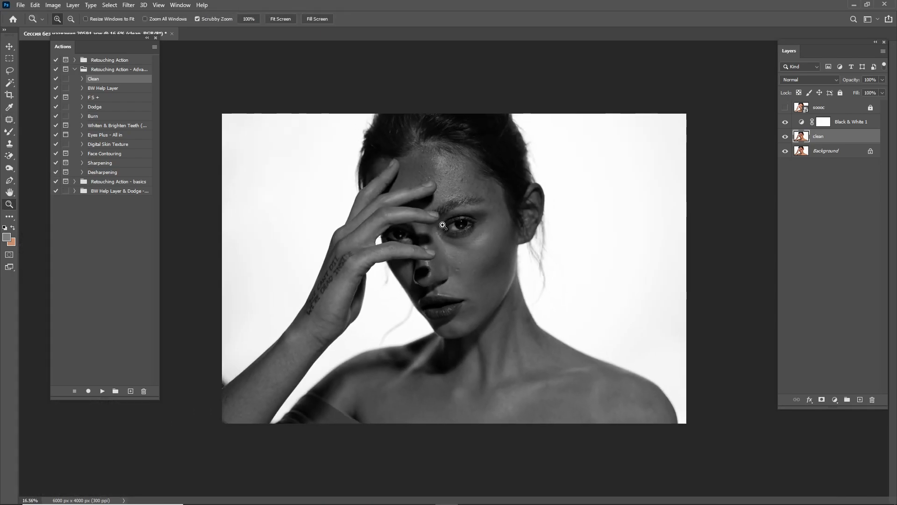
Heal the blemishes on the cheek and near the mouth corner using a Healing Brush of size 15
{"action": "left_click_drag", "start_coordinate": [254, 295], "coordinate": [345, 275]}
{"action": "key", "text": "space"}
{"action": "key", "text": "ctrl+0"}
{"action": "key", "text": "ctrl+space"}
{"action": "left_click_drag", "start_coordinate": [408, 303], "coordinate": [601, 279]}
{"action": "key", "text": "j"}
{"action": "key", "text": "o"}
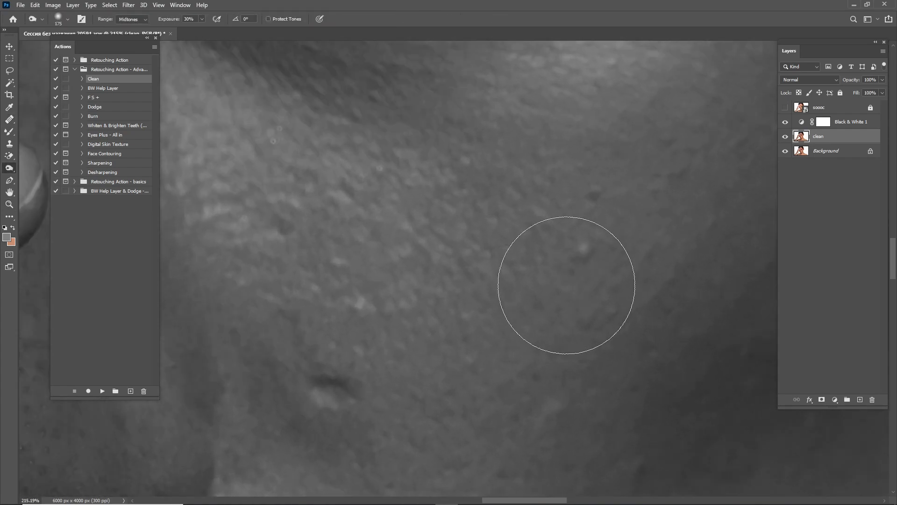
{"action": "key", "text": "j"}
{"action": "key", "text": "bracketleft"}
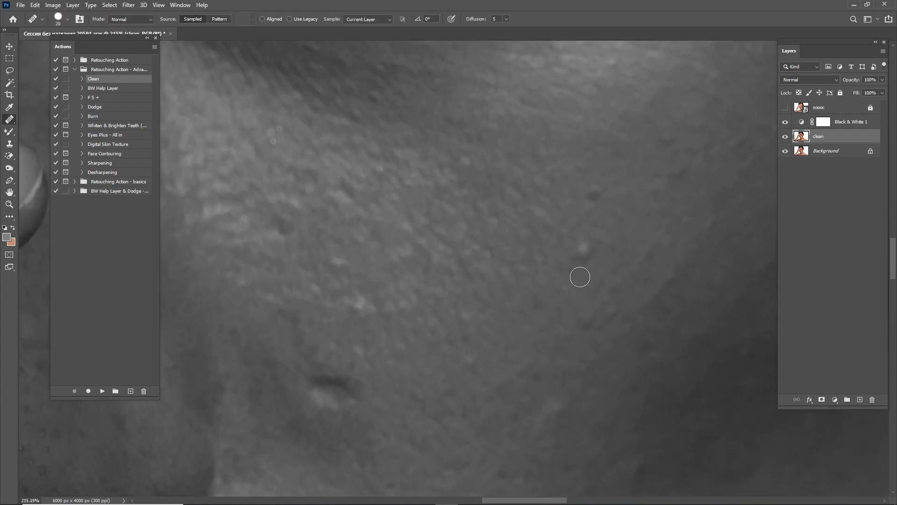
{"action": "scroll", "coordinate": [582, 272], "scroll_direction": "up", "scroll_amount": 10}
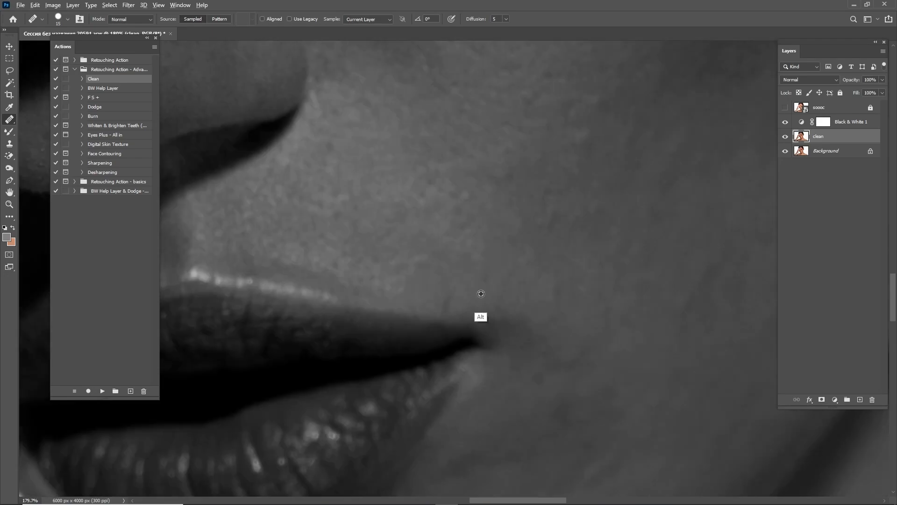
{"action": "key", "text": "ctrl+space"}
{"action": "left_click", "coordinate": [422, 273]}
{"action": "left_click_drag", "start_coordinate": [547, 243], "coordinate": [479, 298]}
{"action": "left_click", "coordinate": [479, 295]}
Heal the spots and the stray hair on the forehead beside the raised fingertip
{"action": "left_click", "coordinate": [449, 305]}
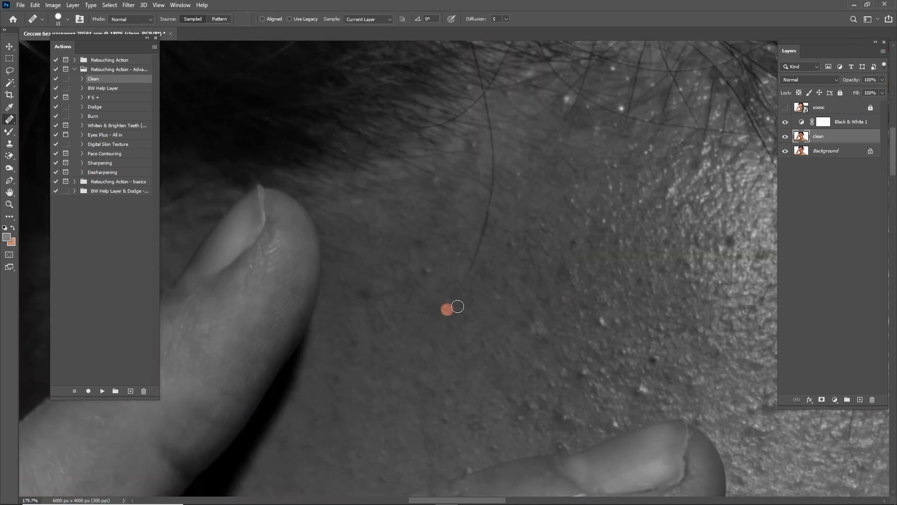
{"action": "left_click_drag", "start_coordinate": [655, 365], "coordinate": [499, 309]}
{"action": "left_click_drag", "start_coordinate": [752, 317], "coordinate": [489, 255]}
{"action": "key", "text": "shift+j"}
{"action": "left_click", "coordinate": [470, 336]}
{"action": "mouse_move", "coordinate": [387, 136]}
{"action": "left_mouse_down"}
{"action": "mouse_move", "coordinate": [523, 265]}
{"action": "mouse_move", "coordinate": [673, 351]}
{"action": "left_mouse_up"}
{"action": "left_click_drag", "start_coordinate": [371, 305], "coordinate": [370, 181]}
{"action": "left_click_drag", "start_coordinate": [514, 420], "coordinate": [397, 287]}
{"action": "key", "text": "shift+j"}
{"action": "left_click", "coordinate": [412, 307]}
{"action": "key", "text": "shift+j"}
{"action": "left_click_drag", "start_coordinate": [509, 348], "coordinate": [417, 299]}
{"action": "mouse_move", "coordinate": [417, 305]}
{"action": "left_mouse_down"}
{"action": "mouse_move", "coordinate": [431, 321]}
{"action": "mouse_move", "coordinate": [417, 305]}
{"action": "left_mouse_up"}
{"action": "key", "text": "shift+j"}
{"action": "left_click_drag", "start_coordinate": [472, 262], "coordinate": [421, 355]}
{"action": "left_click_drag", "start_coordinate": [692, 420], "coordinate": [481, 334]}
Heal the remaining spots across the forehead towards the temple, alternating between the healing tools
{"action": "key", "text": "shift+j"}
{"action": "left_click", "coordinate": [481, 280]}
{"action": "key", "text": "shift+j"}
{"action": "left_click", "coordinate": [433, 368]}
{"action": "left_click_drag", "start_coordinate": [355, 224], "coordinate": [654, 281]}
{"action": "left_click", "coordinate": [478, 204]}
{"action": "left_click_drag", "start_coordinate": [420, 253], "coordinate": [574, 238]}
{"action": "key", "text": "shift+j"}
{"action": "left_click", "coordinate": [339, 271]}
{"action": "key", "text": "shift+j"}
{"action": "scroll", "coordinate": [377, 229], "scroll_direction": "down", "scroll_amount": 2}
Heal the uneven spots on the temple beside the outer end of the eyebrow
{"action": "mouse_move", "coordinate": [701, 420]}
{"action": "left_mouse_down"}
{"action": "mouse_move", "coordinate": [522, 239]}
{"action": "mouse_move", "coordinate": [528, 310]}
{"action": "left_mouse_up"}
{"action": "key", "text": "shift+j"}
{"action": "left_click", "coordinate": [516, 226]}
{"action": "left_click", "coordinate": [542, 271]}
{"action": "left_click_drag", "start_coordinate": [514, 224], "coordinate": [556, 258]}
{"action": "left_click", "coordinate": [503, 206]}
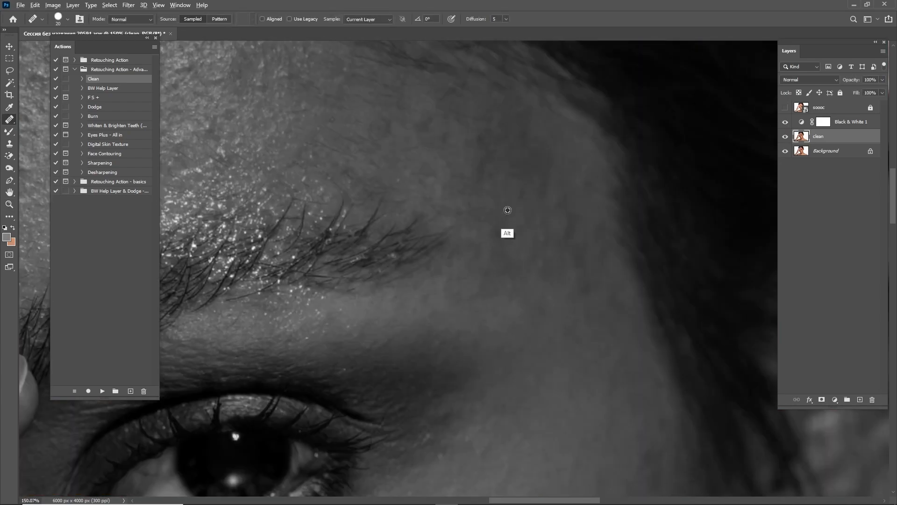
{"action": "left_click_drag", "start_coordinate": [580, 420], "coordinate": [508, 289]}
{"action": "left_click_drag", "start_coordinate": [433, 468], "coordinate": [469, 269]}
{"action": "key", "text": "shift+j"}
{"action": "left_click_drag", "start_coordinate": [327, 299], "coordinate": [556, 257]}
{"action": "scroll", "coordinate": [567, 268], "scroll_direction": "down", "scroll_amount": 8}
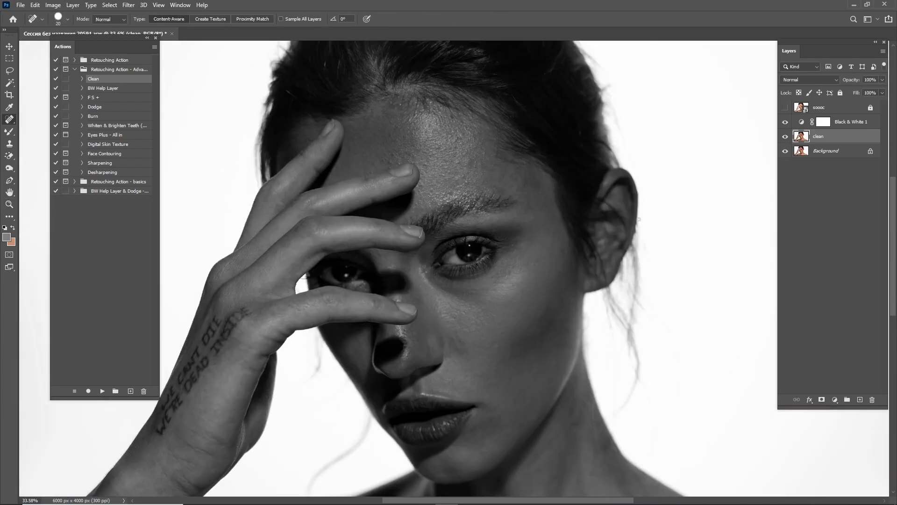
Hide the Black & White 1 layer and heal the forehead blemishes below the hairline in colour with a size 10 brush
{"action": "left_click", "coordinate": [785, 122]}
{"action": "scroll", "coordinate": [417, 247], "scroll_direction": "up", "scroll_amount": 10}
{"action": "left_click_drag", "start_coordinate": [678, 177], "coordinate": [439, 266]}
{"action": "mouse_move", "coordinate": [532, 233]}
{"action": "left_mouse_down"}
{"action": "mouse_move", "coordinate": [531, 245]}
{"action": "mouse_move", "coordinate": [472, 214]}
{"action": "left_mouse_up"}
{"action": "left_click", "coordinate": [497, 177]}
{"action": "left_click_drag", "start_coordinate": [280, 275], "coordinate": [537, 296]}
{"action": "left_click_drag", "start_coordinate": [380, 298], "coordinate": [412, 423]}
{"action": "left_click_drag", "start_coordinate": [479, 101], "coordinate": [511, 225]}
{"action": "left_click_drag", "start_coordinate": [701, 374], "coordinate": [500, 199]}
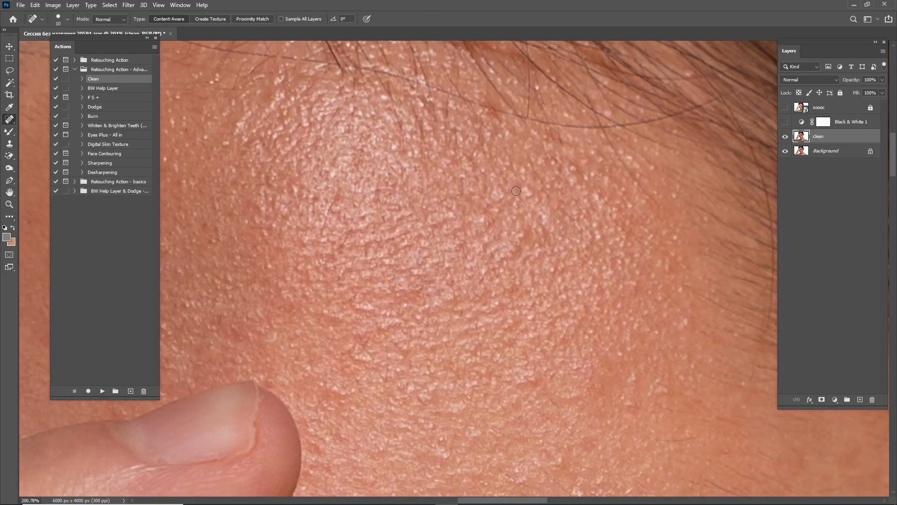
{"action": "left_click_drag", "start_coordinate": [678, 206], "coordinate": [434, 205]}
{"action": "left_click_drag", "start_coordinate": [519, 322], "coordinate": [516, 215]}
{"action": "left_click_drag", "start_coordinate": [570, 238], "coordinate": [512, 240]}
{"action": "left_click_drag", "start_coordinate": [467, 196], "coordinate": [519, 196]}
Heal the remaining small skin blemishes in colour on the clean layer, varying the healing brush size to suit each spot
{"action": "key", "text": "bracketright"}
{"action": "left_click_drag", "start_coordinate": [621, 275], "coordinate": [500, 208]}
{"action": "mouse_move", "coordinate": [494, 375]}
{"action": "left_mouse_down"}
{"action": "mouse_move", "coordinate": [575, 335]}
{"action": "mouse_move", "coordinate": [551, 271]}
{"action": "left_mouse_up"}
{"action": "left_click_drag", "start_coordinate": [587, 295], "coordinate": [573, 244]}
{"action": "left_click_drag", "start_coordinate": [374, 155], "coordinate": [519, 299]}
{"action": "left_click_drag", "start_coordinate": [224, 220], "coordinate": [631, 276]}
{"action": "left_click_drag", "start_coordinate": [290, 327], "coordinate": [475, 244]}
{"action": "left_click_drag", "start_coordinate": [471, 273], "coordinate": [441, 330]}
{"action": "left_click_drag", "start_coordinate": [519, 312], "coordinate": [583, 286]}
{"action": "left_click_drag", "start_coordinate": [327, 304], "coordinate": [496, 209]}
{"action": "key", "text": "bracketright"}
{"action": "left_click_drag", "start_coordinate": [424, 143], "coordinate": [412, 206]}
{"action": "left_click_drag", "start_coordinate": [431, 287], "coordinate": [405, 321]}
{"action": "left_click_drag", "start_coordinate": [360, 417], "coordinate": [407, 345]}
{"action": "left_click_drag", "start_coordinate": [451, 277], "coordinate": [435, 329]}
{"action": "mouse_move", "coordinate": [515, 187]}
{"action": "left_mouse_down"}
{"action": "mouse_move", "coordinate": [477, 327]}
{"action": "mouse_move", "coordinate": [504, 214]}
{"action": "left_mouse_up"}
{"action": "key", "text": "bracketleft"}
{"action": "key", "text": "bracketleft"}
{"action": "left_click_drag", "start_coordinate": [495, 175], "coordinate": [475, 252]}
Toggle the clean layer at full-image view to compare the skin before and after healing
{"action": "key", "text": "ctrl+0"}
{"action": "left_click", "coordinate": [785, 136]}
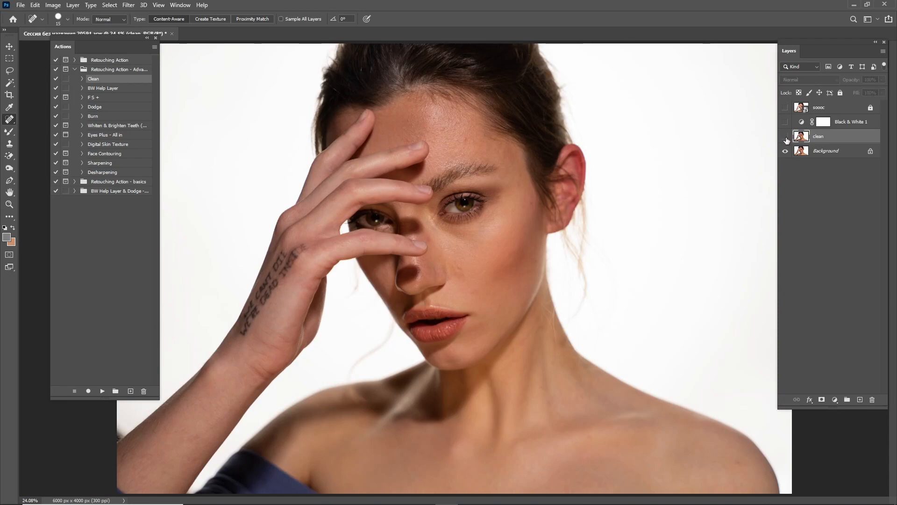
{"action": "key", "text": "z"}
Run the F S + action and apply its Gaussian Blur to the Low Frequency layer after checking the blur in the preview
{"action": "left_click", "coordinate": [93, 99]}
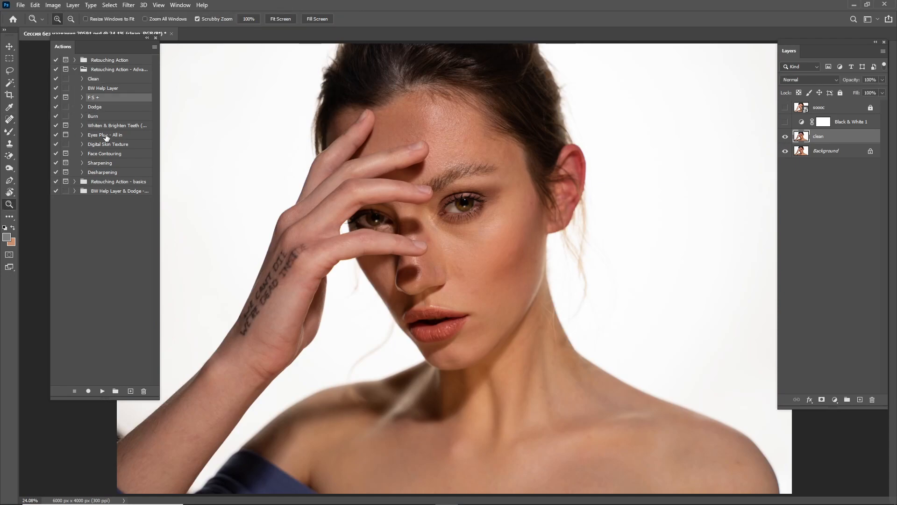
{"action": "left_click", "coordinate": [102, 391]}
{"action": "left_click", "coordinate": [246, 199]}
{"action": "left_click", "coordinate": [246, 199]}
{"action": "left_click", "coordinate": [245, 199]}
{"action": "left_click", "coordinate": [246, 199]}
{"action": "left_click", "coordinate": [246, 198]}
{"action": "left_click_drag", "start_coordinate": [273, 145], "coordinate": [289, 170]}
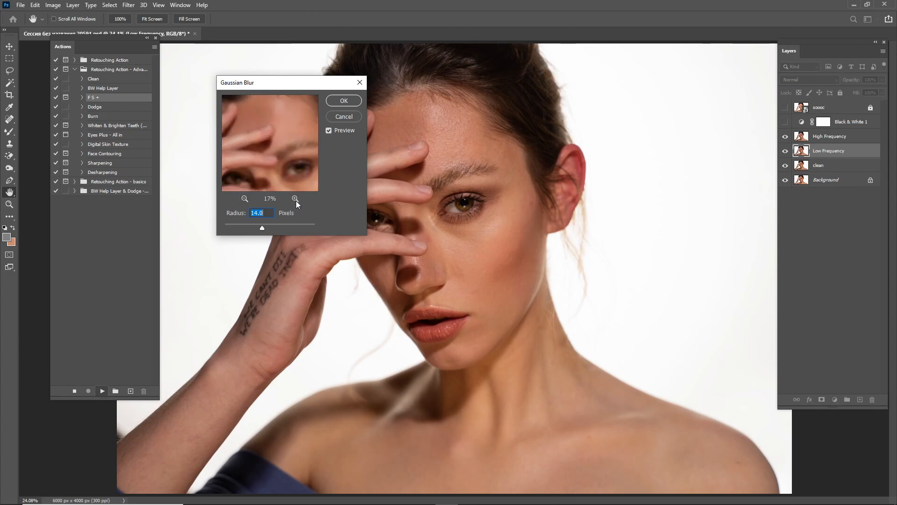
{"action": "left_click", "coordinate": [343, 101]}
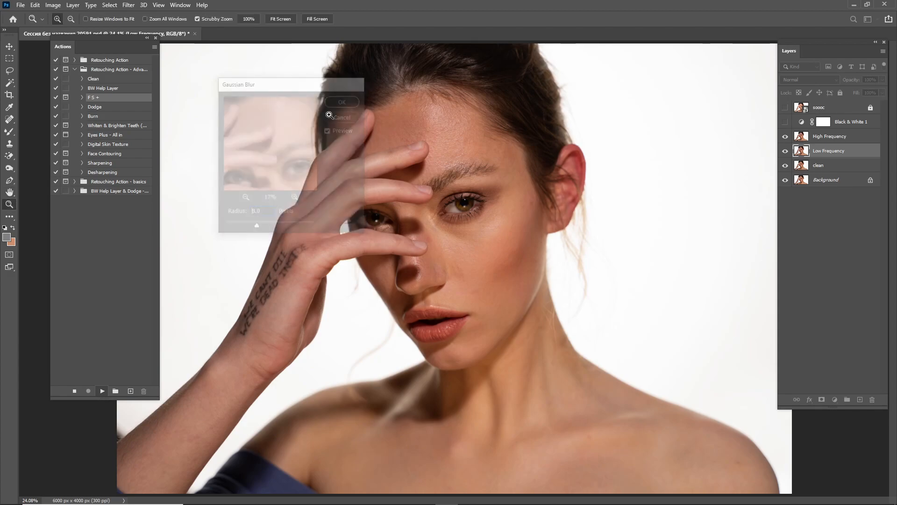
Hide the High Frequency layers in the F s + group and select the Low Frequency copy layer
{"action": "left_click", "coordinate": [796, 135]}
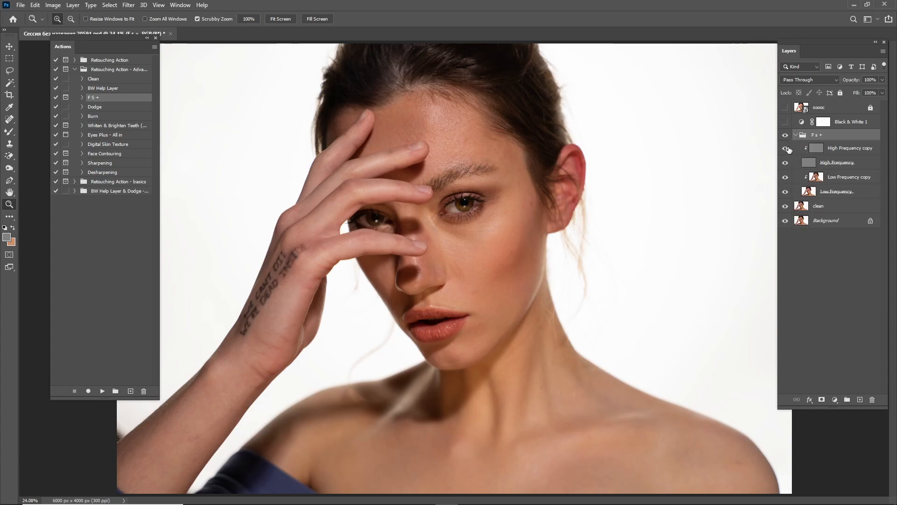
{"action": "left_click", "coordinate": [785, 163]}
{"action": "left_click", "coordinate": [844, 178]}
{"action": "left_click_drag", "start_coordinate": [558, 213], "coordinate": [501, 229]}
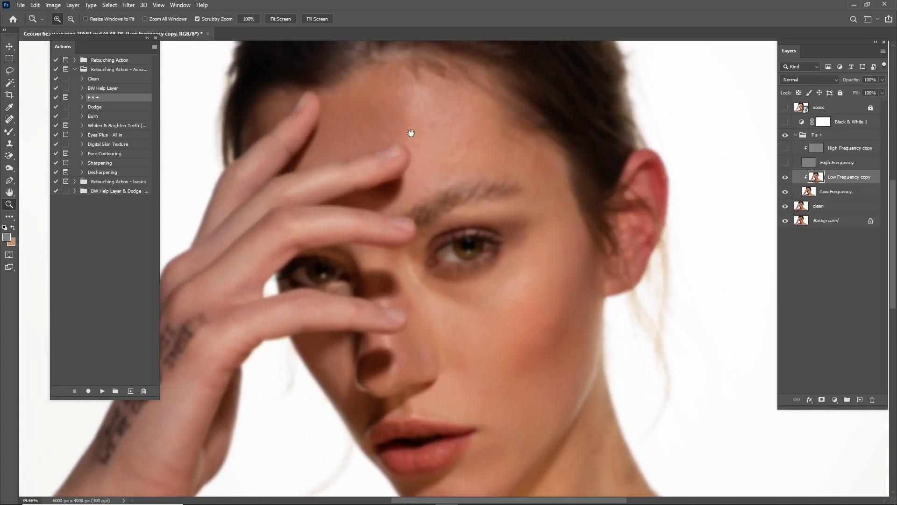
{"action": "left_click_drag", "start_coordinate": [414, 138], "coordinate": [559, 197]}
Examine the tonal transitions on the face with the Black & White 1 layer switched on and off
{"action": "left_click", "coordinate": [786, 122]}
{"action": "left_click_drag", "start_coordinate": [534, 233], "coordinate": [513, 153]}
{"action": "left_click_drag", "start_coordinate": [736, 159], "coordinate": [708, 159]}
{"action": "left_click", "coordinate": [785, 122]}
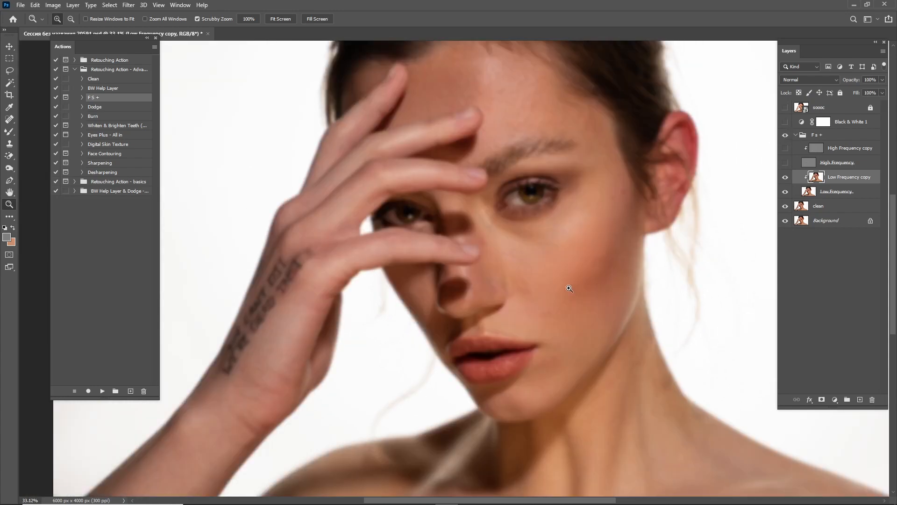
{"action": "left_click_drag", "start_coordinate": [655, 186], "coordinate": [586, 185]}
{"action": "left_click_drag", "start_coordinate": [436, 236], "coordinate": [472, 236]}
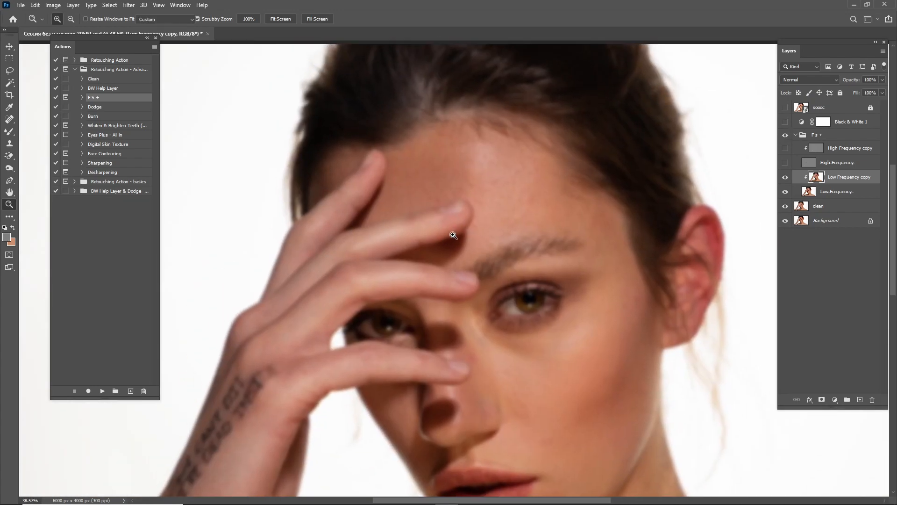
Set the Mixer Brush to 25% mix and 25% flow
{"action": "key", "text": "b"}
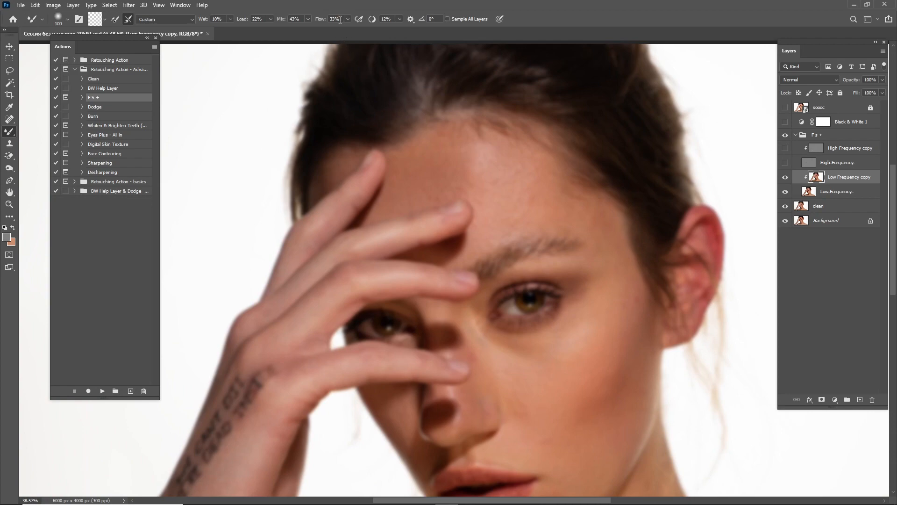
{"action": "type", "text": "25"}
{"action": "key", "text": "Return"}
{"action": "left_click_drag", "start_coordinate": [274, 21], "coordinate": [272, 21]}
Blend the uneven tones on the cheek of the Low Frequency copy layer with a Mixer Brush of about size 300
{"action": "left_click_drag", "start_coordinate": [472, 148], "coordinate": [432, 74]}
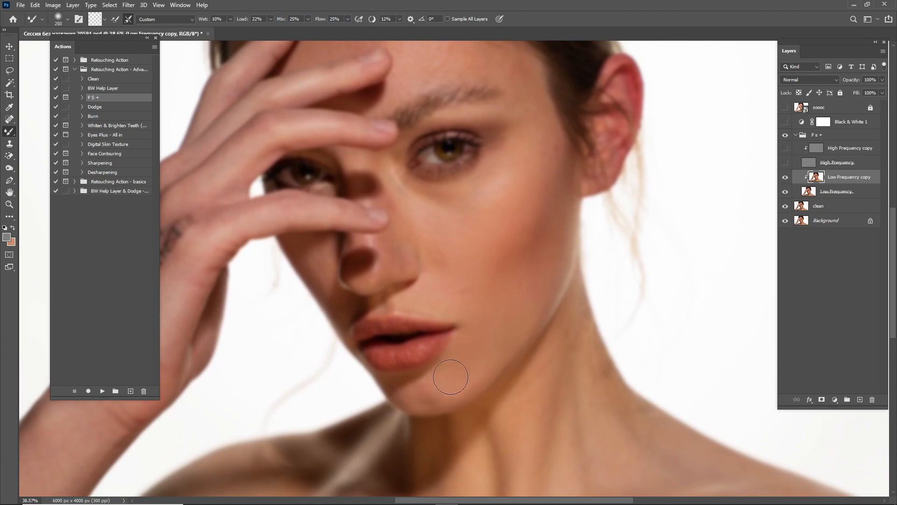
{"action": "left_click_drag", "start_coordinate": [468, 282], "coordinate": [497, 320]}
{"action": "key", "text": "bracketright"}
{"action": "key", "text": "bracketleft"}
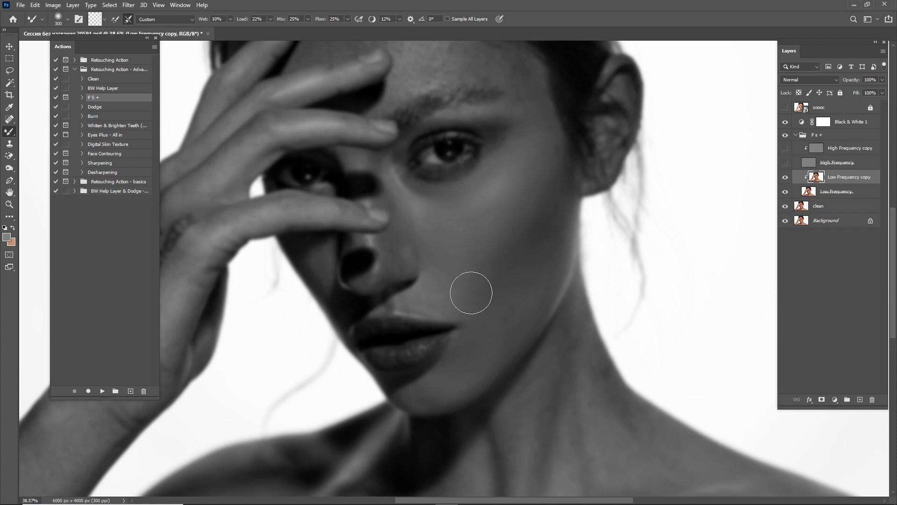
{"action": "scroll", "coordinate": [546, 232], "scroll_direction": "up", "scroll_amount": 2}
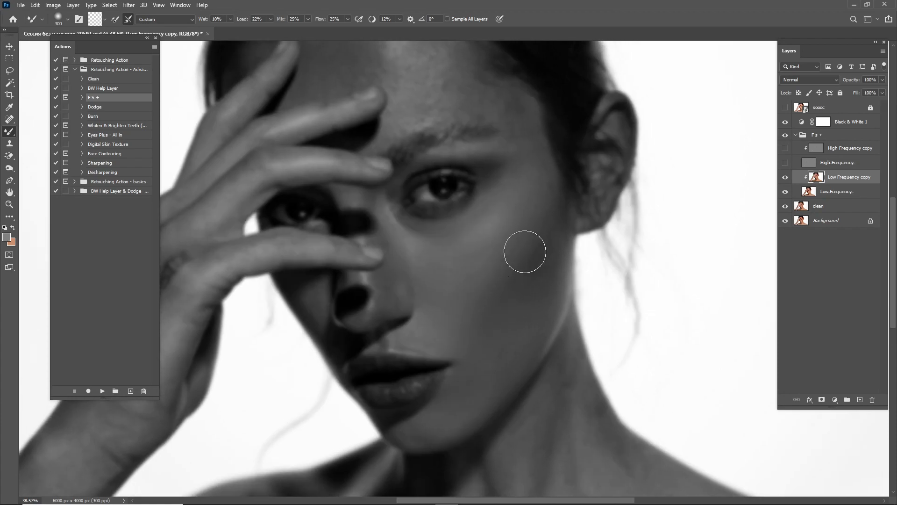
{"action": "key", "text": "bracketright"}
{"action": "key", "text": "bracketleft"}
Smooth the patchy highlights and tones on the forehead with the Mixer Brush
{"action": "left_click_drag", "start_coordinate": [546, 223], "coordinate": [539, 295]}
{"action": "left_click_drag", "start_coordinate": [460, 188], "coordinate": [546, 225]}
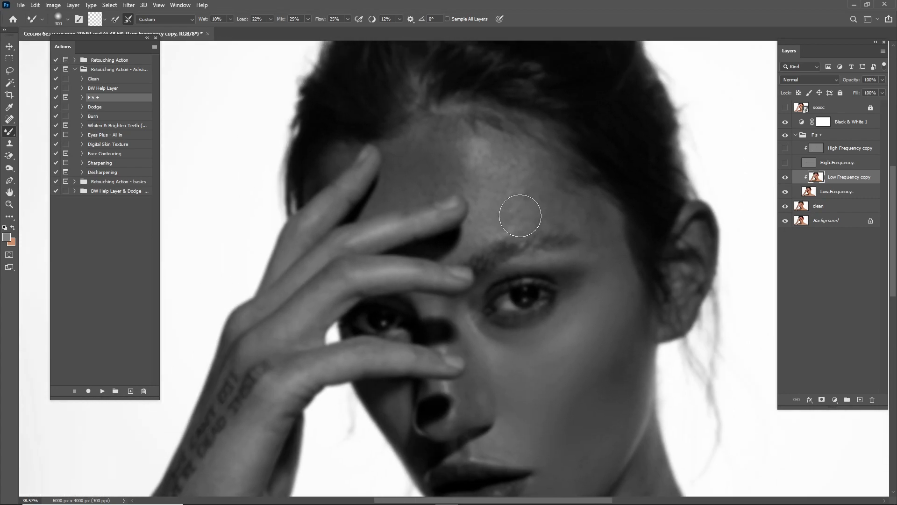
{"action": "key", "text": "bracketright"}
{"action": "mouse_move", "coordinate": [505, 164]}
{"action": "left_mouse_down"}
{"action": "mouse_move", "coordinate": [546, 198]}
{"action": "mouse_move", "coordinate": [573, 197]}
{"action": "mouse_move", "coordinate": [583, 210]}
{"action": "left_mouse_up"}
{"action": "key", "text": "bracketleft"}
Blend the tones on the nose, around the mouth and on the jaw at brush size 250, and compare by toggling Low Frequency copy
{"action": "left_click_drag", "start_coordinate": [605, 263], "coordinate": [598, 173]}
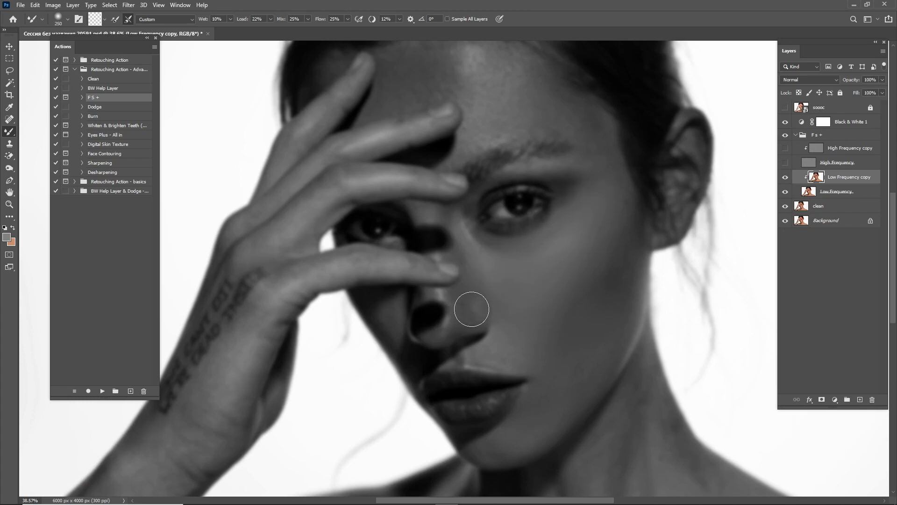
{"action": "left_click_drag", "start_coordinate": [541, 349], "coordinate": [538, 209]}
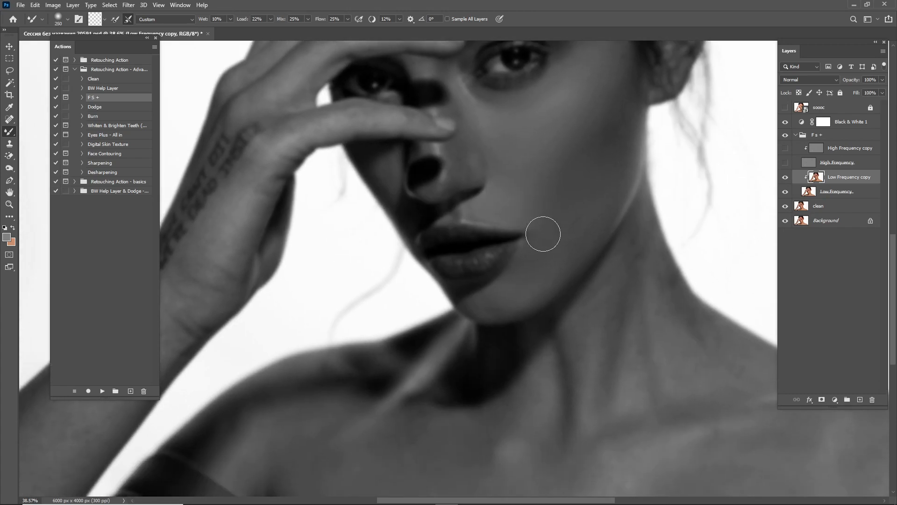
{"action": "left_click_drag", "start_coordinate": [573, 250], "coordinate": [582, 302]}
{"action": "key", "text": "z"}
{"action": "key", "text": "j"}
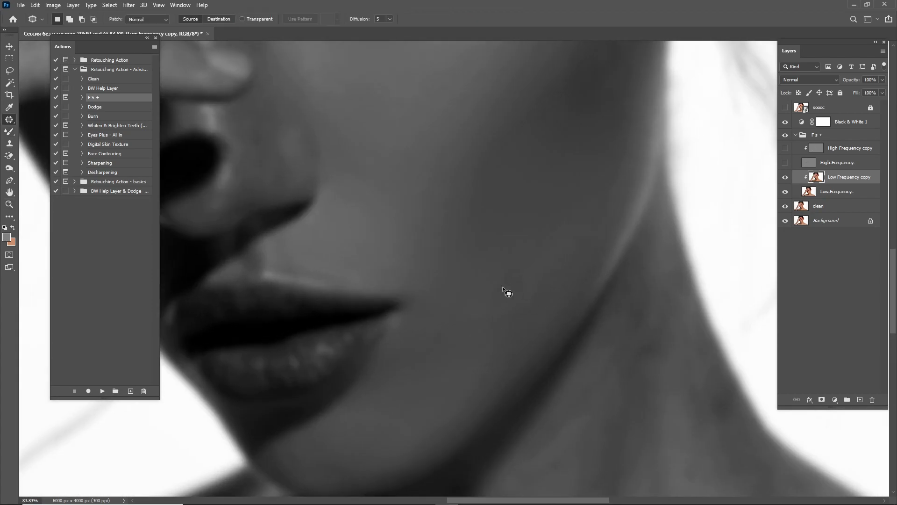
{"action": "key", "text": "b"}
{"action": "scroll", "coordinate": [547, 234], "scroll_direction": "down", "scroll_amount": 5}
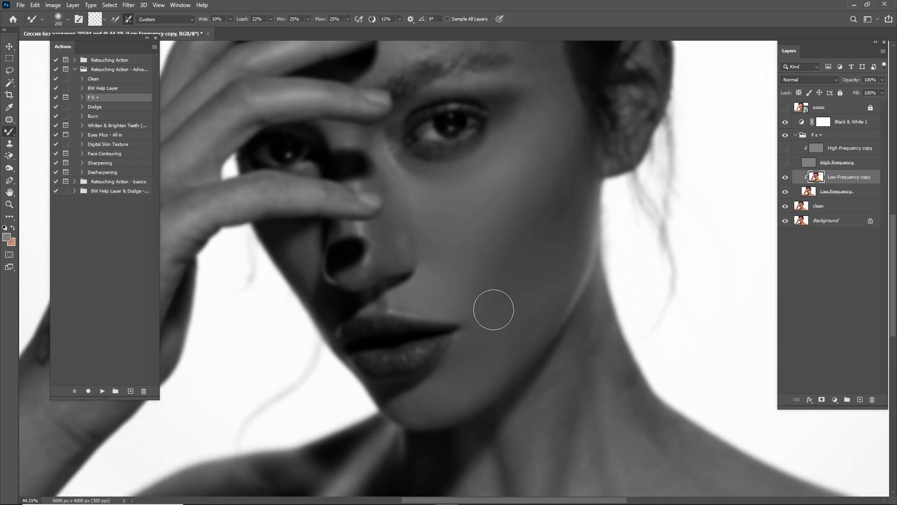
{"action": "scroll", "coordinate": [546, 293], "scroll_direction": "down", "scroll_amount": 5}
{"action": "left_click", "coordinate": [785, 177]}
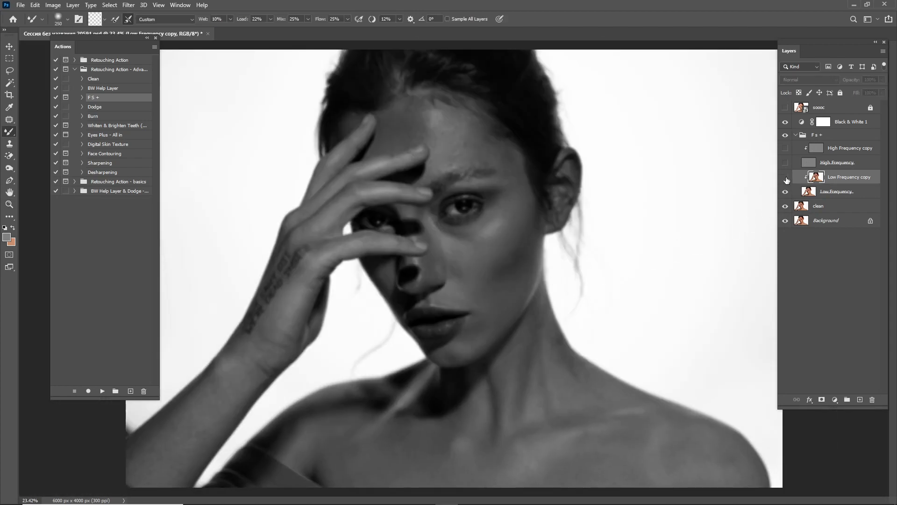
Blend the tones at the temple and beside the eye on Low Frequency copy with the Mixer Brush
{"action": "scroll", "coordinate": [500, 304], "scroll_direction": "up", "scroll_amount": 5}
{"action": "key", "text": "bracketright"}
{"action": "scroll", "coordinate": [564, 200], "scroll_direction": "up", "scroll_amount": 3}
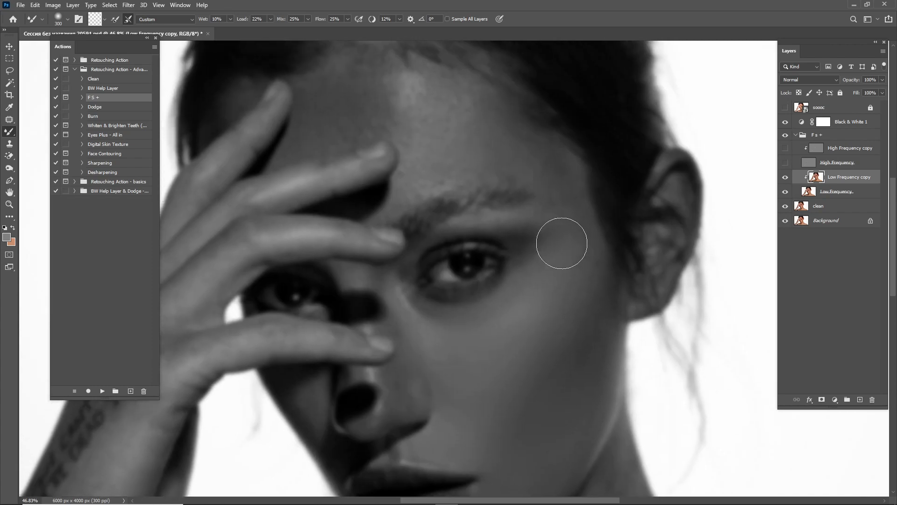
{"action": "key", "text": "bracketleft"}
{"action": "key", "text": "bracketleft"}
{"action": "left_click_drag", "start_coordinate": [549, 223], "coordinate": [564, 275]}
{"action": "key", "text": "bracketright"}
Smooth the remaining patchy highlight in the middle of the forehead with the Mixer Brush at about size 300
{"action": "scroll", "coordinate": [500, 199], "scroll_direction": "left", "scroll_amount": 3}
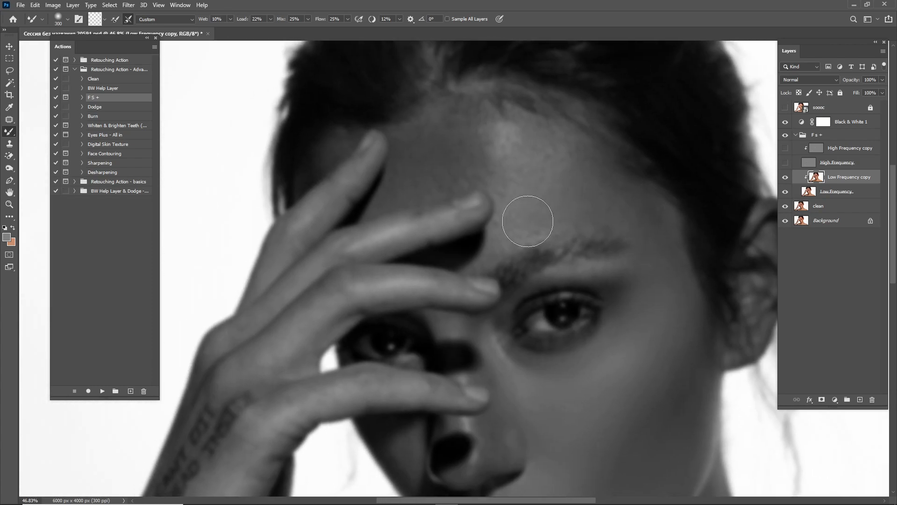
{"action": "key", "text": "bracketright"}
{"action": "key", "text": "bracketleft"}
{"action": "key", "text": "bracketleft"}
{"action": "key", "text": "bracketright"}
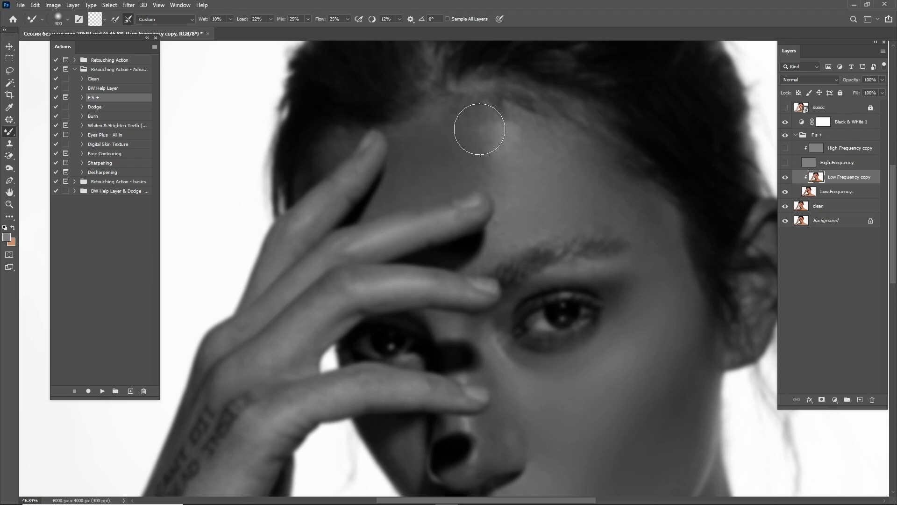
{"action": "key", "text": "bracketleft"}
Even out the tones along the fingers with the Mixer Brush at sizes 150 to 200
{"action": "left_click_drag", "start_coordinate": [539, 200], "coordinate": [553, 109]}
{"action": "left_click_drag", "start_coordinate": [526, 168], "coordinate": [431, 189]}
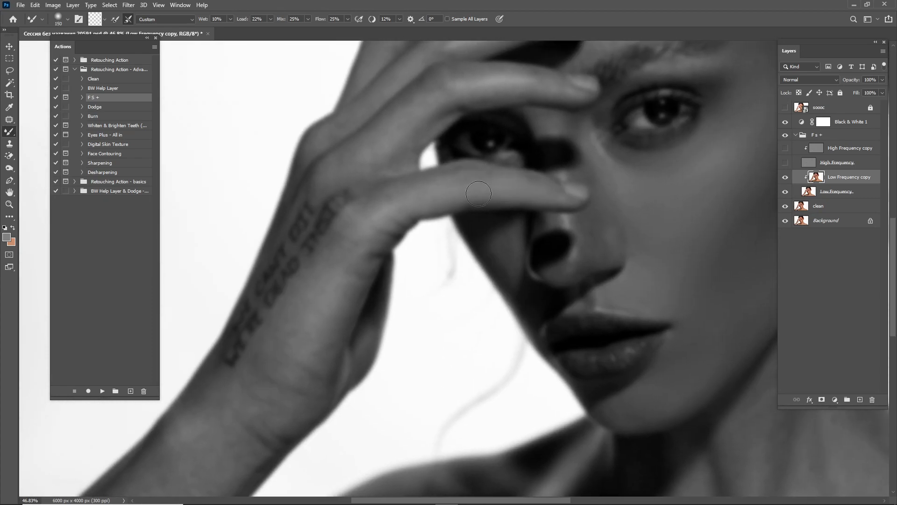
{"action": "left_click_drag", "start_coordinate": [467, 165], "coordinate": [485, 250]}
{"action": "key", "text": "bracketright"}
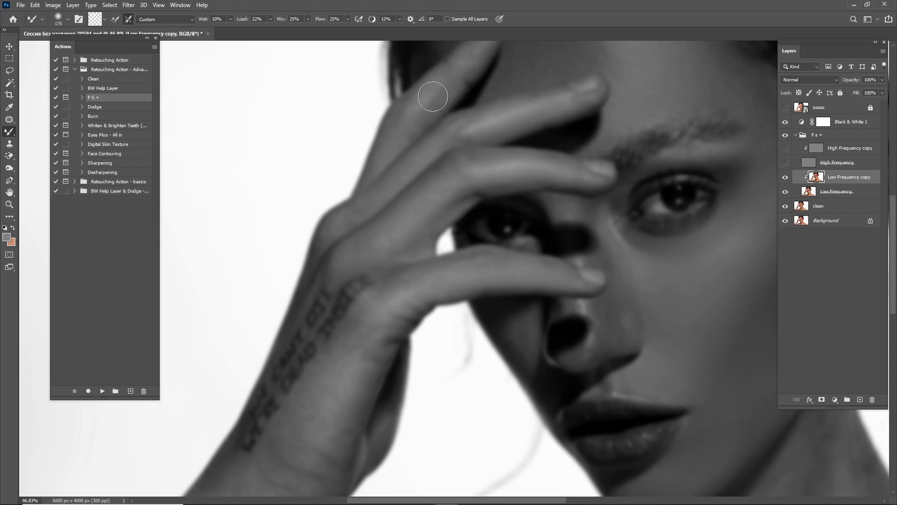
{"action": "left_click_drag", "start_coordinate": [460, 82], "coordinate": [430, 141]}
{"action": "left_click_drag", "start_coordinate": [431, 197], "coordinate": [484, 87]}
{"action": "key", "text": "bracketright"}
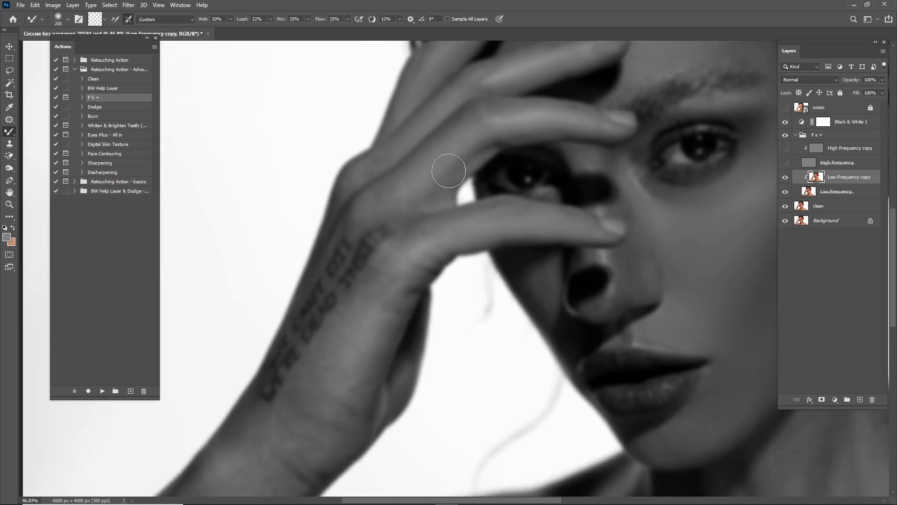
Blend the uneven tones on the back of the hand, wrist and forearm, starting at brush size 200
{"action": "left_click_drag", "start_coordinate": [375, 302], "coordinate": [492, 144]}
{"action": "left_click_drag", "start_coordinate": [464, 200], "coordinate": [430, 225]}
{"action": "left_click_drag", "start_coordinate": [403, 293], "coordinate": [474, 202]}
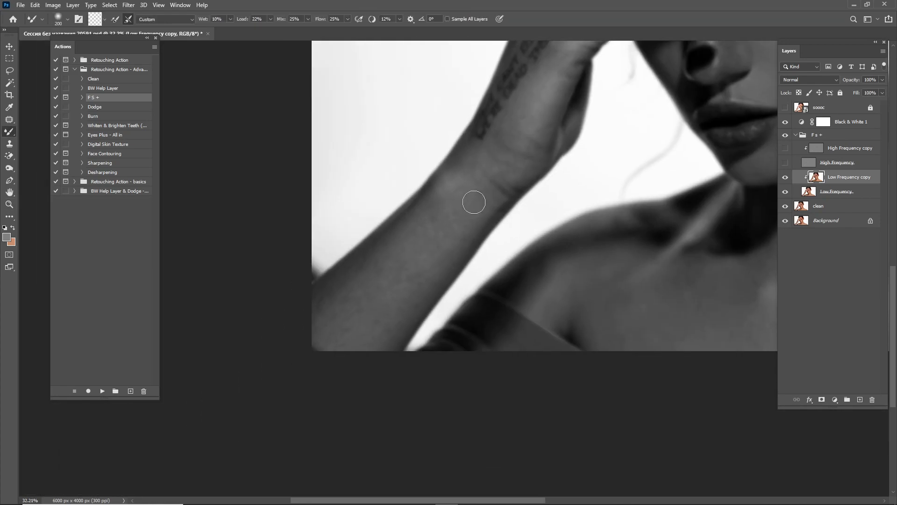
{"action": "key", "text": "bracketright"}
{"action": "key", "text": "bracketright"}
{"action": "key", "text": "bracketright"}
{"action": "key", "text": "bracketleft"}
Smooth the patchy tones across the chest and shoulder with the Mixer Brush at sizes 500 to 600
{"action": "left_click_drag", "start_coordinate": [581, 210], "coordinate": [436, 188]}
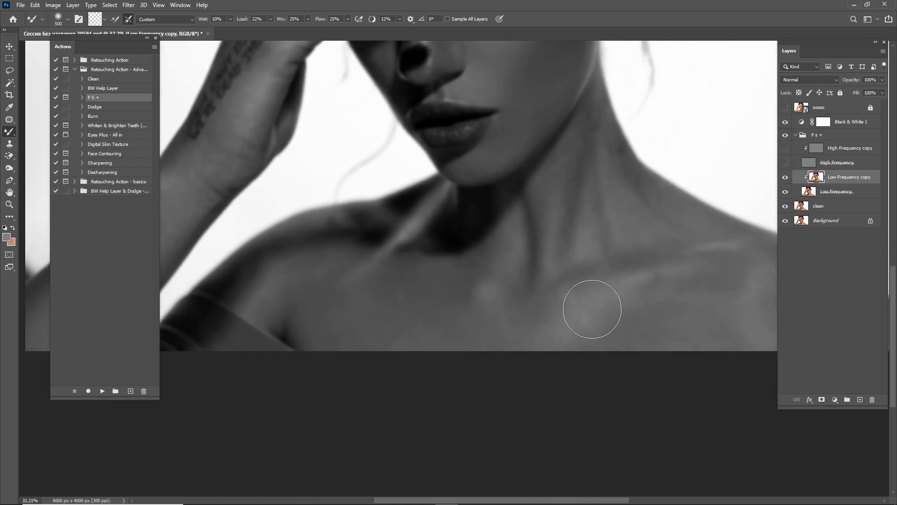
{"action": "left_click_drag", "start_coordinate": [603, 220], "coordinate": [571, 261]}
{"action": "key", "text": "bracketleft"}
{"action": "key", "text": "bracketleft"}
{"action": "key", "text": "bracketright"}
{"action": "key", "text": "bracketright"}
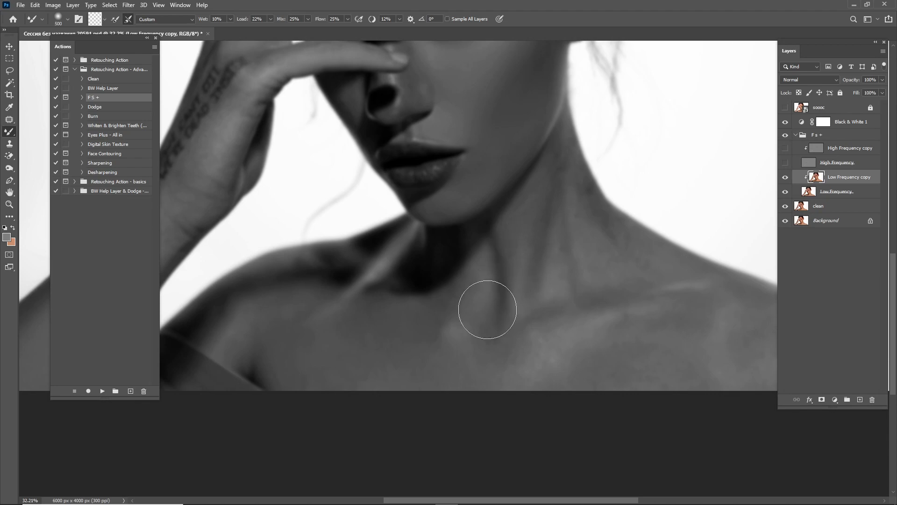
{"action": "left_click_drag", "start_coordinate": [574, 385], "coordinate": [442, 358]}
{"action": "key", "text": "bracketright"}
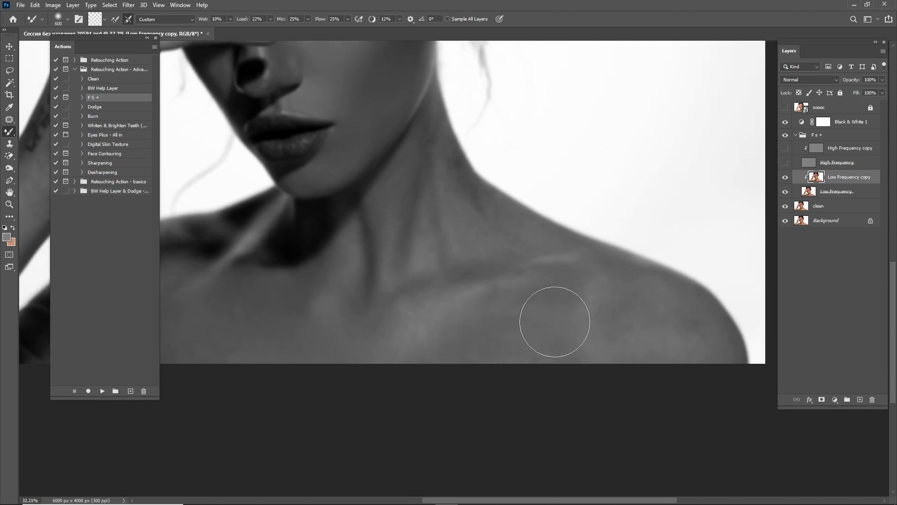
Soften the tonal transitions on the neck and around the collarbone with the Mixer Brush at sizes 300 to 500
{"action": "key", "text": "bracketleft"}
{"action": "key", "text": "bracketleft"}
{"action": "left_click_drag", "start_coordinate": [431, 186], "coordinate": [454, 265]}
{"action": "key", "text": "bracketleft"}
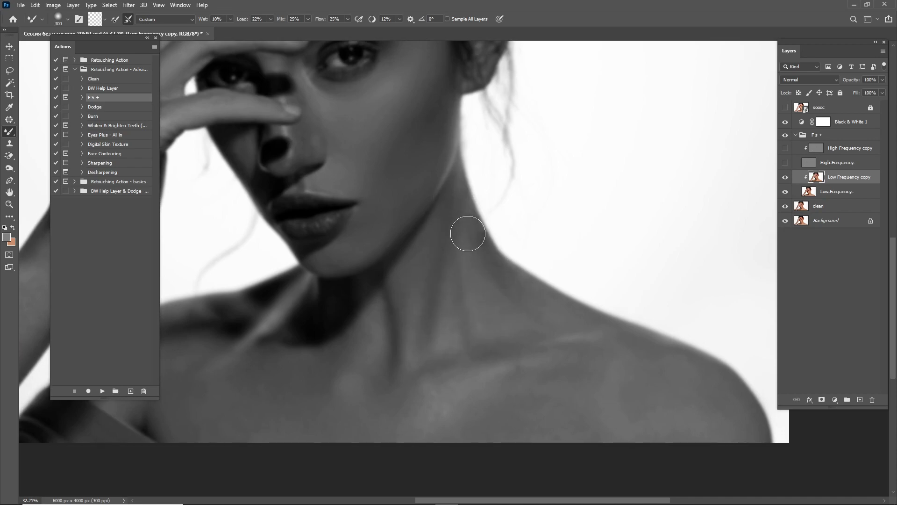
{"action": "key", "text": "bracketright"}
{"action": "key", "text": "bracketleft"}
{"action": "key", "text": "bracketright"}
{"action": "key", "text": "bracketright"}
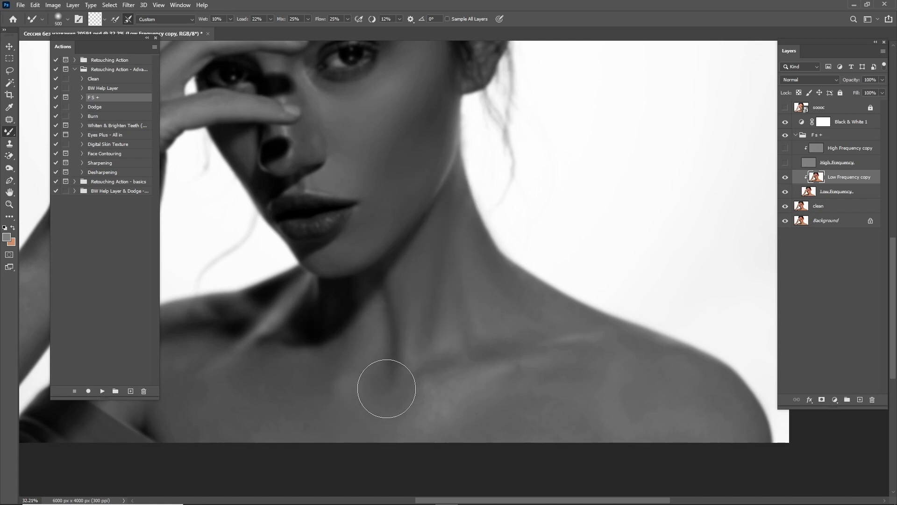
Refine the cheek and jaw tones with the Mixer Brush at about size 300
{"action": "key", "text": "bracketleft"}
{"action": "mouse_move", "coordinate": [421, 186]}
{"action": "left_mouse_down"}
{"action": "mouse_move", "coordinate": [525, 284]}
{"action": "mouse_move", "coordinate": [546, 318]}
{"action": "left_mouse_up"}
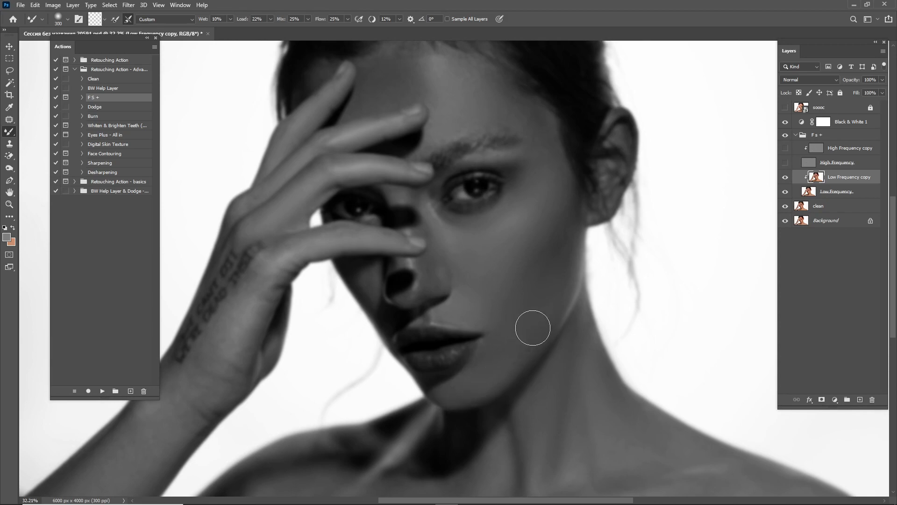
{"action": "key", "text": "bracketleft"}
{"action": "key", "text": "bracketright"}
{"action": "key", "text": "bracketright"}
{"action": "key", "text": "bracketright"}
{"action": "key", "text": "bracketright"}
{"action": "key", "text": "bracketleft"}
Show the high frequency layers, hide Black & White 1, and compare the colour image with the F s + group on and off
{"action": "left_click", "coordinate": [786, 123]}
{"action": "left_click", "coordinate": [785, 122]}
{"action": "left_click", "coordinate": [786, 123]}
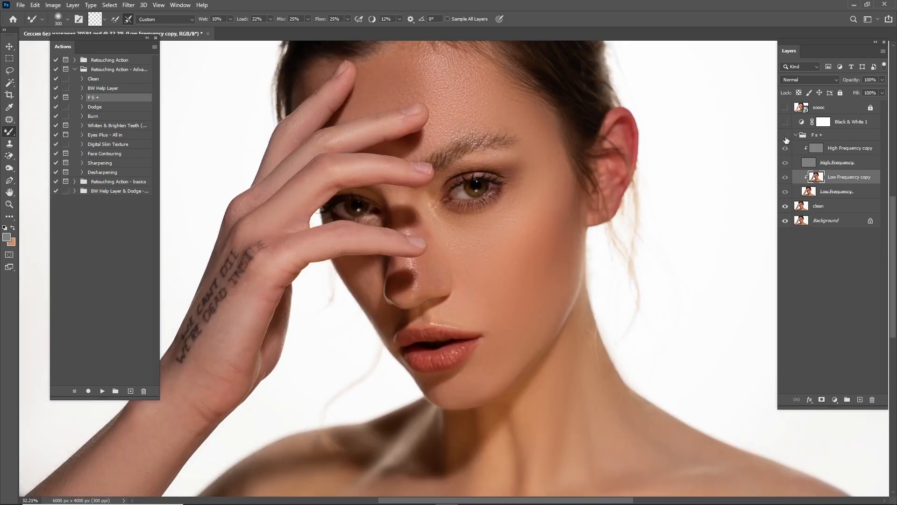
{"action": "left_click_drag", "start_coordinate": [669, 176], "coordinate": [597, 200]}
{"action": "left_click_drag", "start_coordinate": [497, 266], "coordinate": [532, 268]}
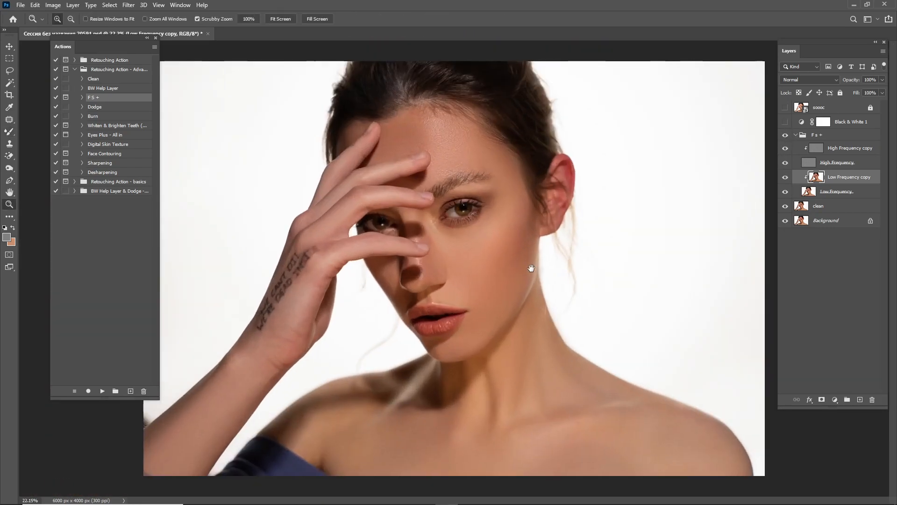
{"action": "left_click", "coordinate": [783, 138]}
{"action": "left_click", "coordinate": [782, 138]}
{"action": "left_click", "coordinate": [783, 139]}
Show Black & White 1 again and compare the retouch by toggling Low Frequency copy
{"action": "left_click", "coordinate": [786, 122]}
{"action": "left_click_drag", "start_coordinate": [416, 162], "coordinate": [531, 274]}
{"action": "left_click_drag", "start_coordinate": [546, 239], "coordinate": [534, 279]}
{"action": "left_click", "coordinate": [786, 178]}
{"action": "left_click", "coordinate": [784, 178]}
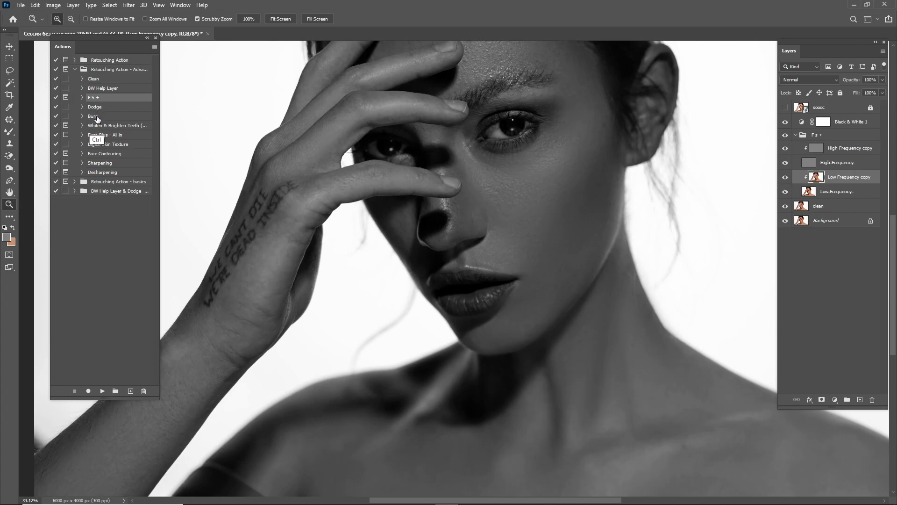
Run the Dodge and Burn actions together above Low Frequency copy and target the Dodge group's mask
{"action": "left_click", "coordinate": [96, 107]}
{"action": "left_click", "coordinate": [96, 117], "text": "ctrl"}
{"action": "left_click", "coordinate": [102, 391]}
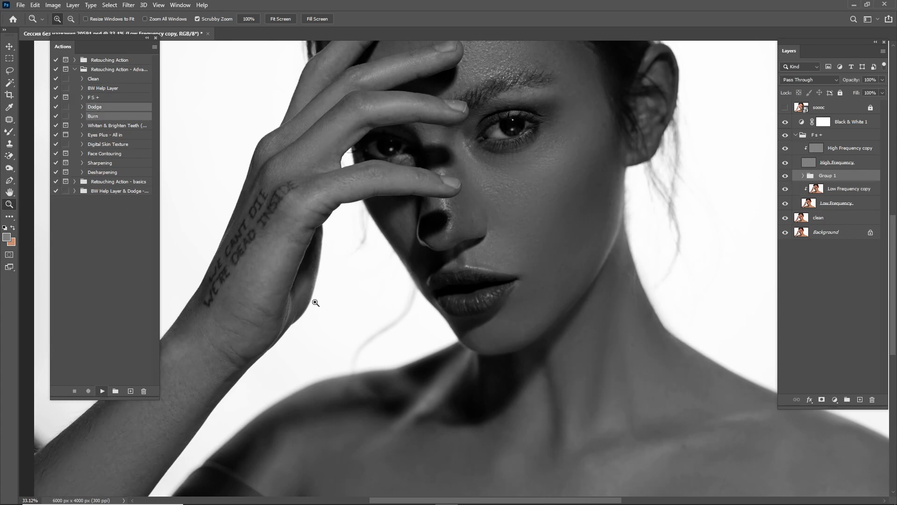
{"action": "left_click", "coordinate": [824, 192]}
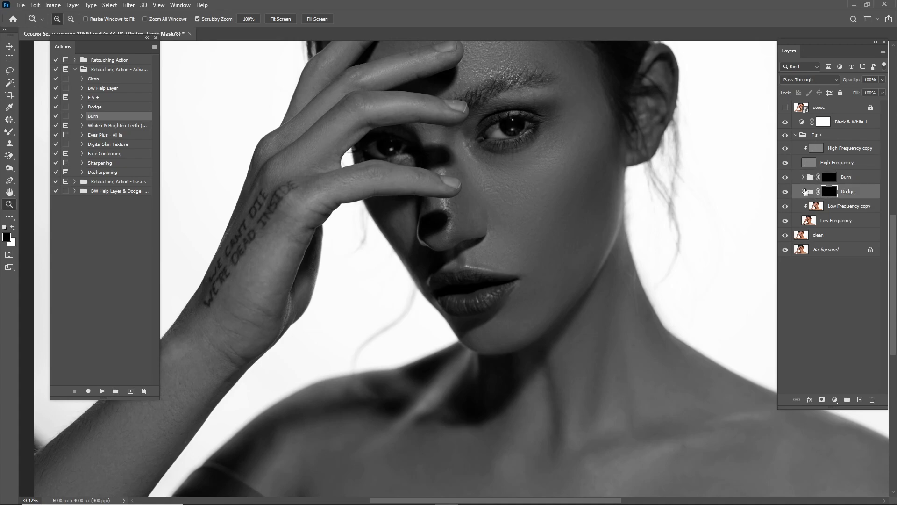
Set up a white Brush of size 100 at 20% opacity for the Dodge mask and frame the eye area
{"action": "left_click", "coordinate": [453, 207]}
{"action": "mouse_move", "coordinate": [552, 143]}
{"action": "left_mouse_down"}
{"action": "mouse_move", "coordinate": [519, 202]}
{"action": "mouse_move", "coordinate": [465, 235]}
{"action": "left_mouse_up"}
{"action": "left_click", "coordinate": [520, 203]}
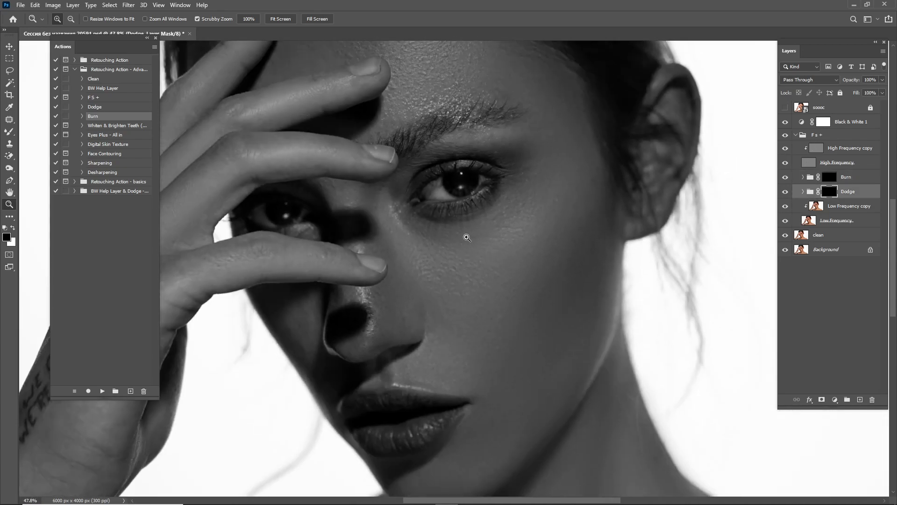
{"action": "key", "text": "x"}
{"action": "key", "text": "b"}
{"action": "key", "text": "bracketleft"}
{"action": "key", "text": "bracketleft"}
{"action": "key", "text": "bracketleft"}
{"action": "key", "text": "bracketleft"}
{"action": "key", "text": "bracketleft"}
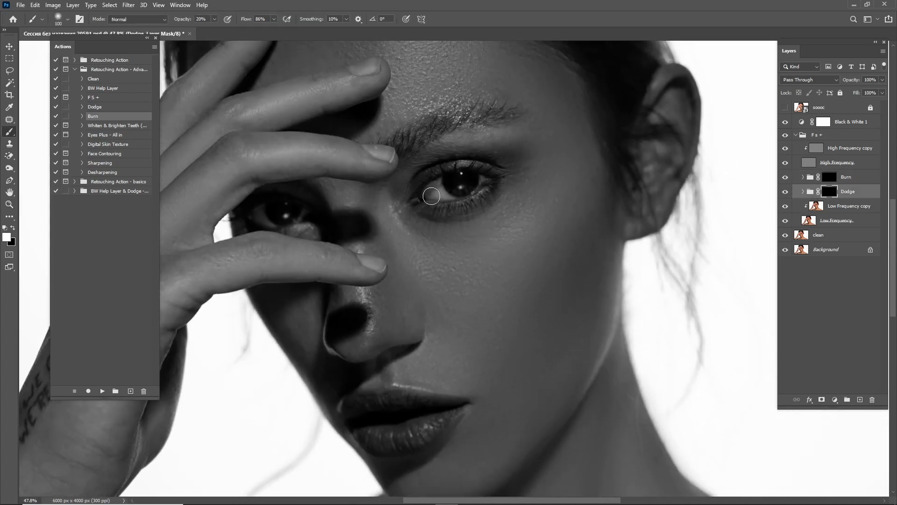
Lighten the dark patches around the eye and on the forehead by painting white on the Dodge mask with a larger brush
{"action": "scroll", "coordinate": [442, 159], "scroll_direction": "up", "scroll_amount": 4}
{"action": "key", "text": "bracketright"}
{"action": "key", "text": "bracketright"}
{"action": "key", "text": "bracketright"}
{"action": "key", "text": "bracketright"}
{"action": "key", "text": "bracketright"}
{"action": "key", "text": "bracketright"}
{"action": "key", "text": "bracketright"}
{"action": "mouse_move", "coordinate": [417, 118]}
{"action": "left_mouse_down"}
{"action": "mouse_move", "coordinate": [417, 204]}
{"action": "mouse_move", "coordinate": [407, 147]}
{"action": "left_mouse_up"}
{"action": "key", "text": "ctrl+0"}
{"action": "key", "text": "bracketleft"}
{"action": "key", "text": "bracketleft"}
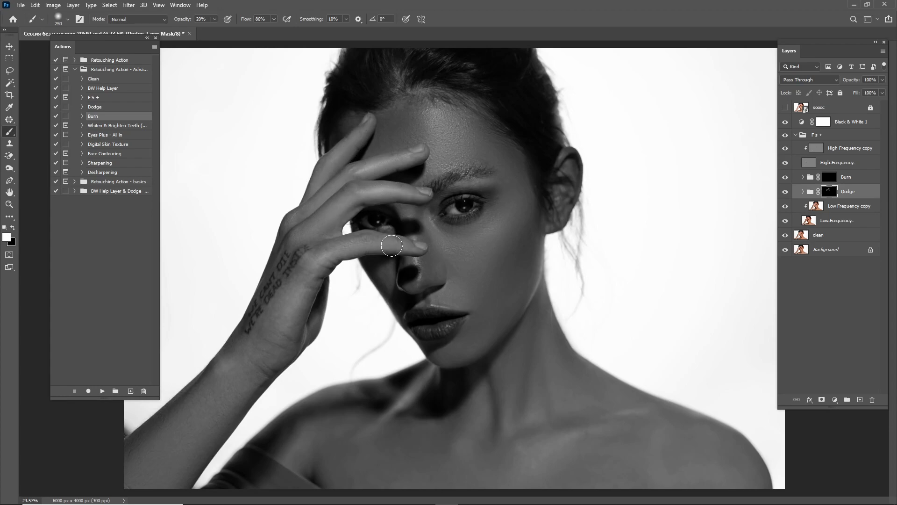
Lighten shadows on the hand, neck and chest through the Dodge mask, enlarging the brush to 800 for the chest
{"action": "key", "text": "bracketright"}
{"action": "key", "text": "bracketright"}
{"action": "key", "text": "bracketright"}
{"action": "key", "text": "bracketleft"}
{"action": "key", "text": "bracketleft"}
{"action": "key", "text": "bracketleft"}
{"action": "key", "text": "bracketright"}
{"action": "key", "text": "bracketright"}
{"action": "key", "text": "bracketright"}
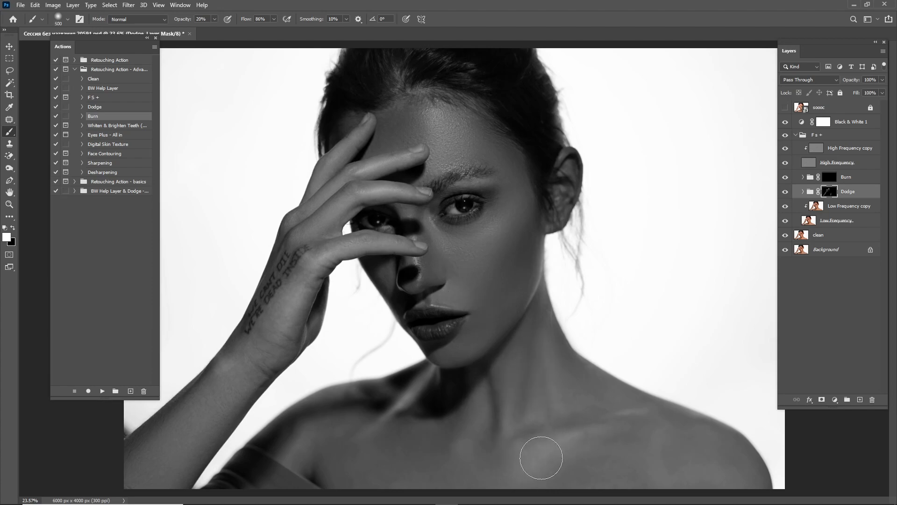
{"action": "key", "text": "bracketright"}
{"action": "key", "text": "bracketright"}
{"action": "key", "text": "bracketright"}
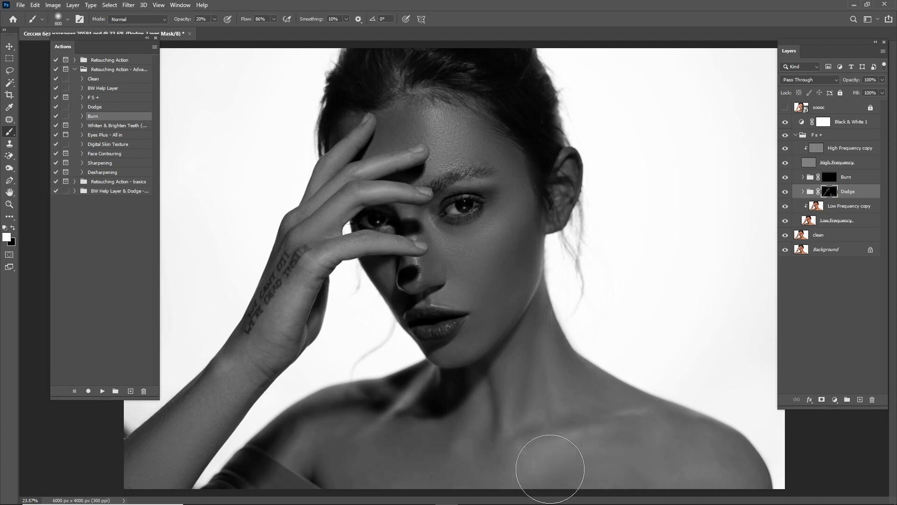
Lighten the small dark areas along the nose on the Dodge mask with a brush of size 80
{"action": "key", "text": "ctrl+space"}
{"action": "mouse_move", "coordinate": [432, 270]}
{"action": "left_mouse_down"}
{"action": "mouse_move", "coordinate": [475, 277]}
{"action": "mouse_move", "coordinate": [469, 255]}
{"action": "mouse_move", "coordinate": [483, 250]}
{"action": "left_mouse_up"}
{"action": "key", "text": "bracketleft"}
{"action": "key", "text": "bracketleft"}
{"action": "key", "text": "bracketleft"}
{"action": "key", "text": "bracketleft"}
{"action": "key", "text": "bracketleft"}
{"action": "key", "text": "bracketleft"}
{"action": "key", "text": "bracketleft"}
{"action": "key", "text": "bracketleft"}
{"action": "key", "text": "bracketleft"}
{"action": "key", "text": "bracketleft"}
{"action": "key", "text": "bracketleft"}
{"action": "key", "text": "bracketleft"}
{"action": "key", "text": "bracketleft"}
{"action": "key", "text": "bracketleft"}
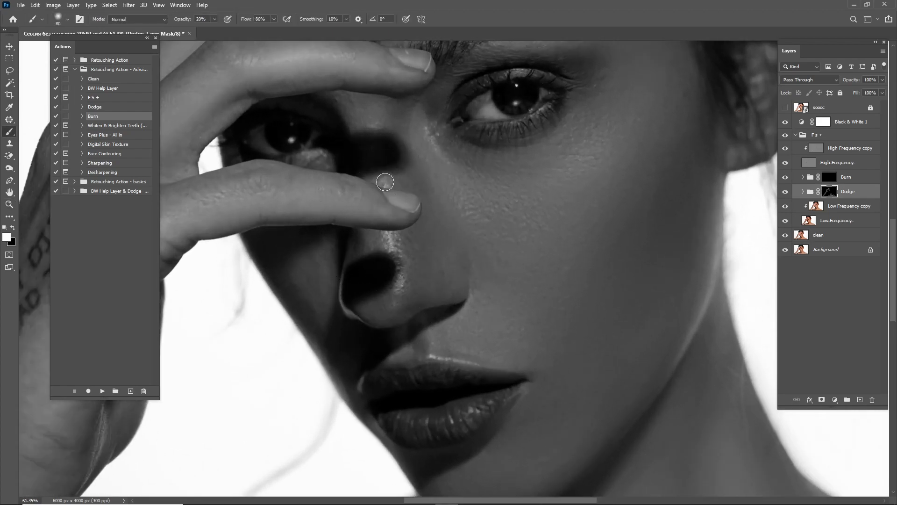
{"action": "left_click_drag", "start_coordinate": [396, 186], "coordinate": [404, 36]}
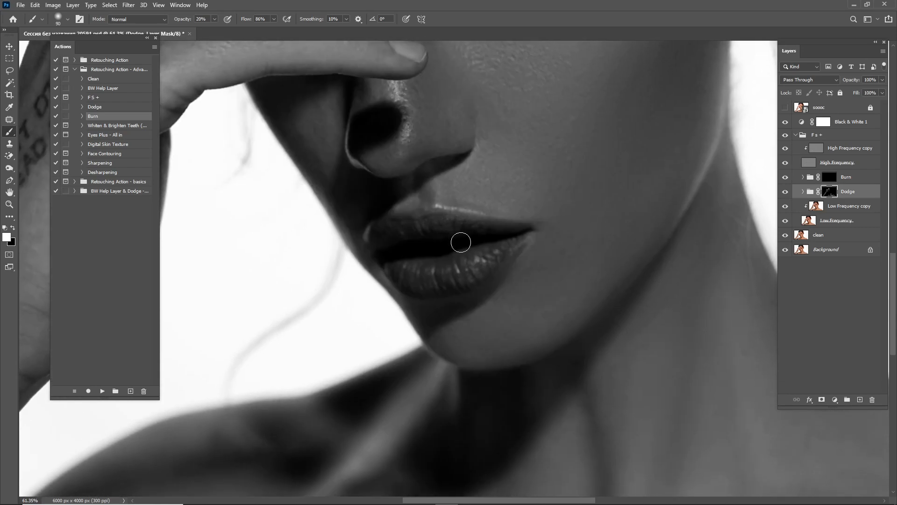
Brighten the shadows around the mouth and on the cheek through the Dodge mask at brush sizes 90 to 200
{"action": "key", "text": "bracketright"}
{"action": "key", "text": "bracketright"}
{"action": "key", "text": "bracketright"}
{"action": "key", "text": "space"}
{"action": "mouse_move", "coordinate": [604, 84]}
{"action": "left_mouse_down"}
{"action": "mouse_move", "coordinate": [563, 238]}
{"action": "mouse_move", "coordinate": [537, 220]}
{"action": "left_mouse_up"}
{"action": "key", "text": "ctrl+space"}
{"action": "left_click_drag", "start_coordinate": [530, 201], "coordinate": [511, 257]}
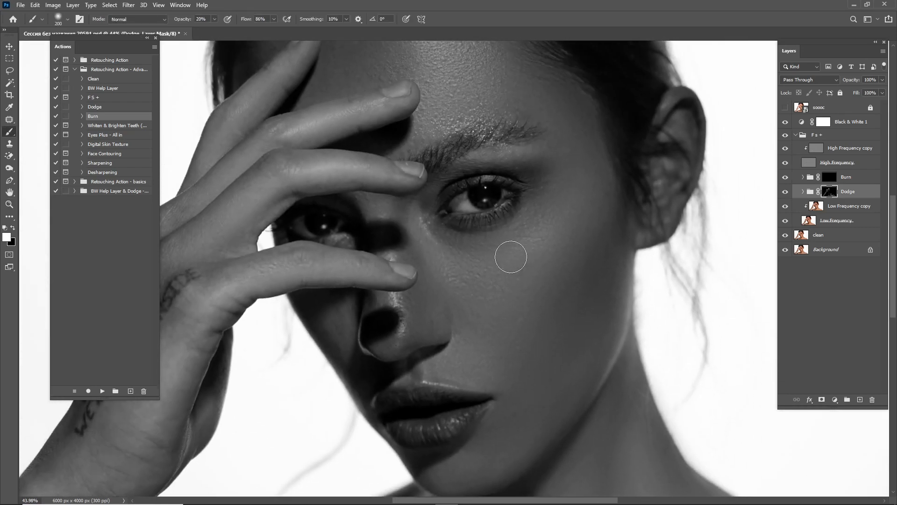
Hide Black & White 1 and continue dodging the face and neck in colour with brush sizes up to 400
{"action": "left_click", "coordinate": [785, 121]}
{"action": "key", "text": "ctrl+space"}
{"action": "left_click_drag", "start_coordinate": [601, 301], "coordinate": [498, 276]}
{"action": "key", "text": "bracketright"}
{"action": "key", "text": "bracketright"}
{"action": "key", "text": "bracketright"}
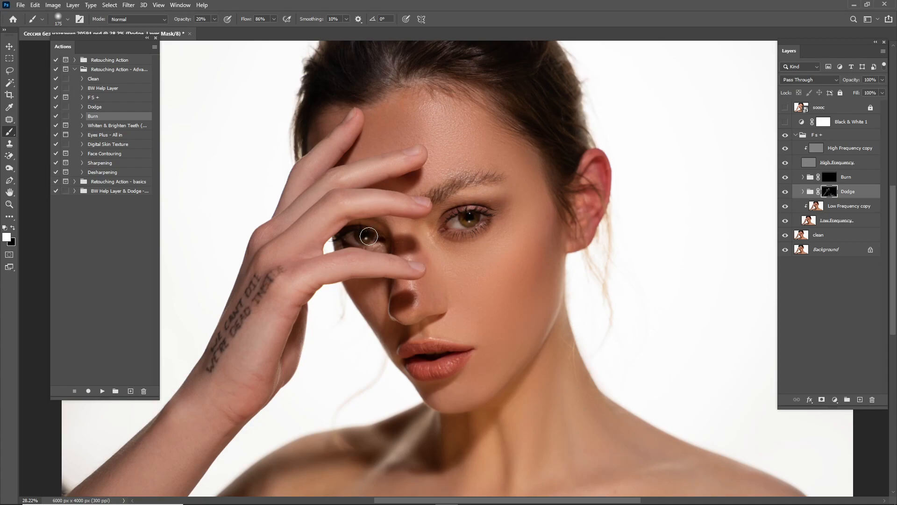
{"action": "key", "text": "bracketright"}
{"action": "key", "text": "bracketright"}
{"action": "key", "text": "bracketright"}
{"action": "key", "text": "bracketright"}
{"action": "scroll", "coordinate": [481, 161], "scroll_direction": "down", "scroll_amount": 3}
{"action": "key", "text": "bracketleft"}
{"action": "key", "text": "bracketleft"}
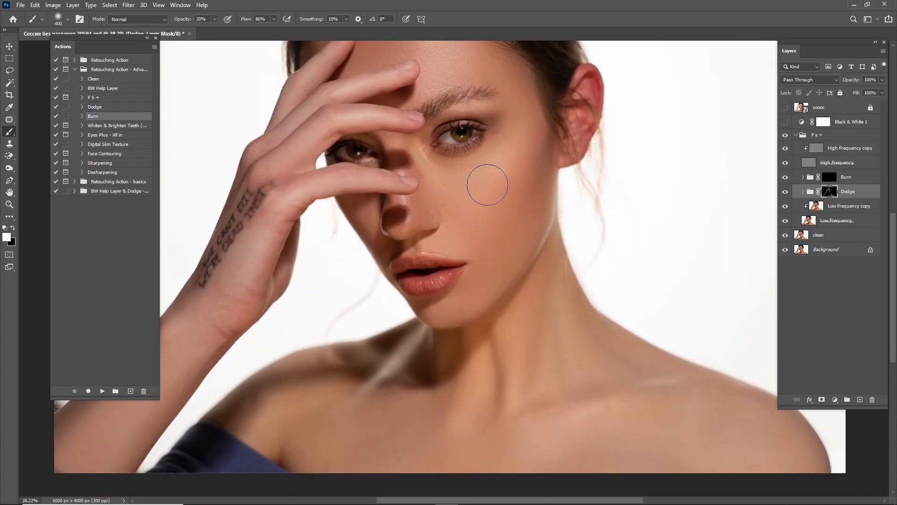
Show Black & White 1 and clean up the cheek's skin texture on High Frequency copy with a size 25 Clone Stamp
{"action": "left_click", "coordinate": [785, 122]}
{"action": "key", "text": "bracketleft"}
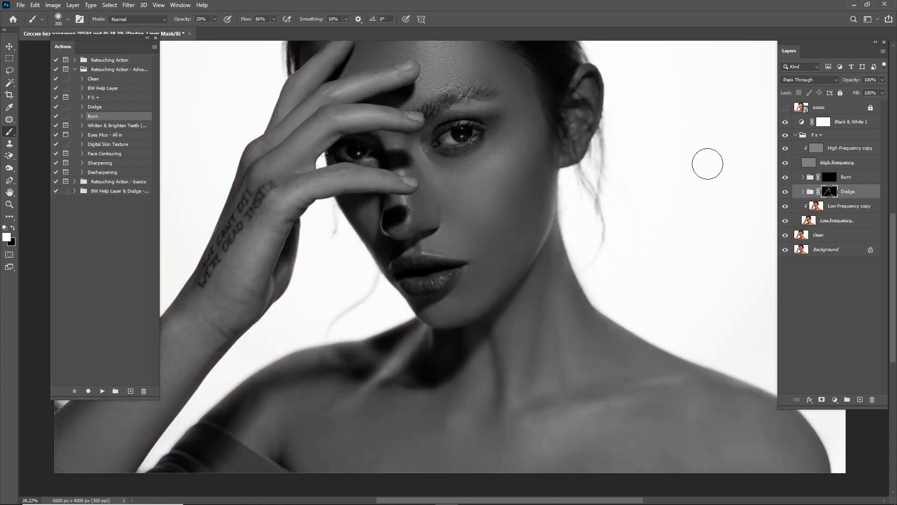
{"action": "left_click", "coordinate": [832, 148]}
{"action": "key", "text": "s"}
{"action": "scroll", "coordinate": [520, 226], "scroll_direction": "up", "scroll_amount": 6}
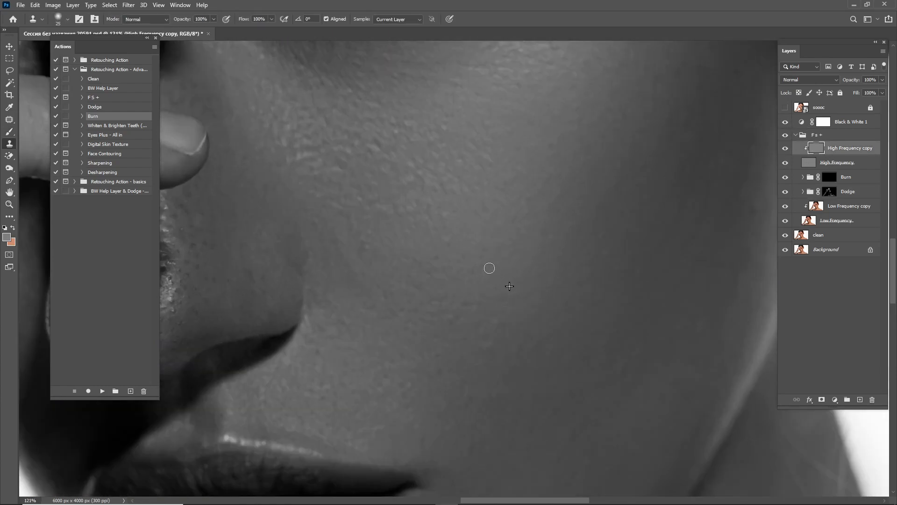
{"action": "scroll", "coordinate": [538, 149], "scroll_direction": "down", "scroll_amount": 2}
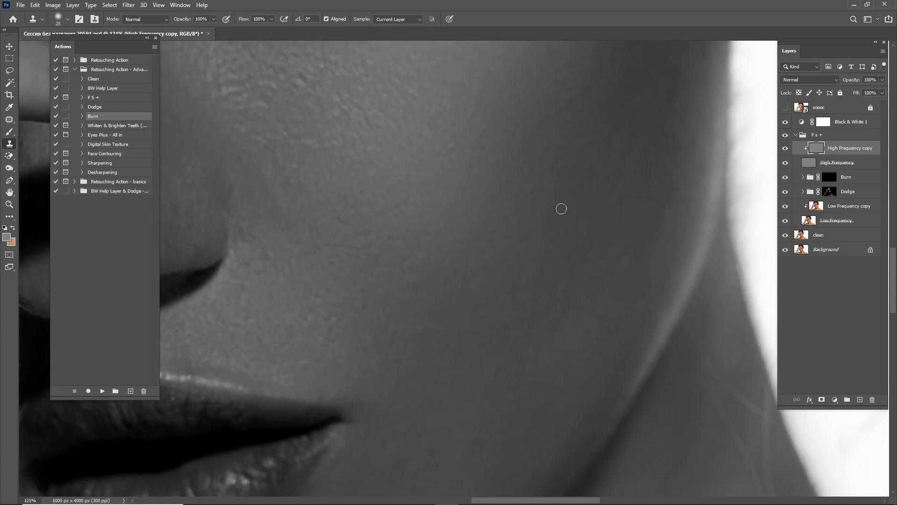
{"action": "scroll", "coordinate": [514, 187], "scroll_direction": "down", "scroll_amount": 2}
{"action": "scroll", "coordinate": [540, 90], "scroll_direction": "down", "scroll_amount": 2}
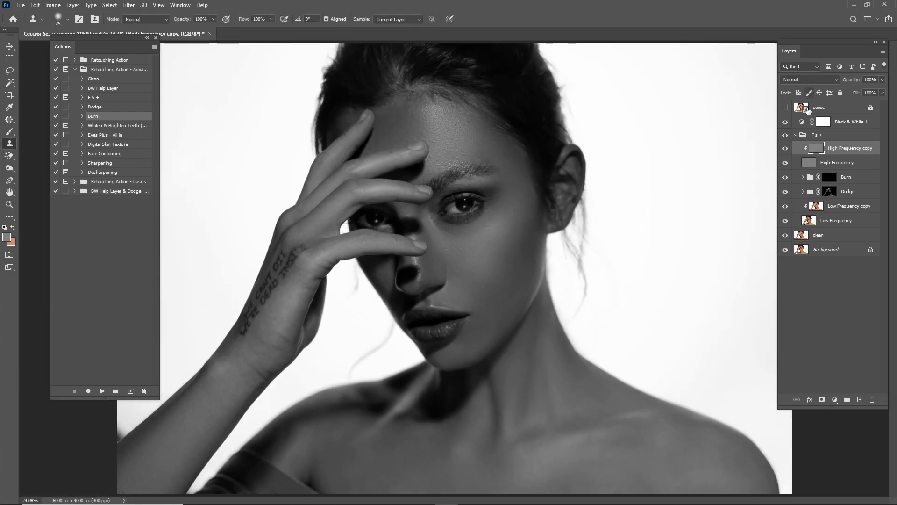
Compare the F s + group in colour, and paint white on the Burn mask to deepen the face's edges at sizes 300 to 500
{"action": "left_click", "coordinate": [785, 135]}
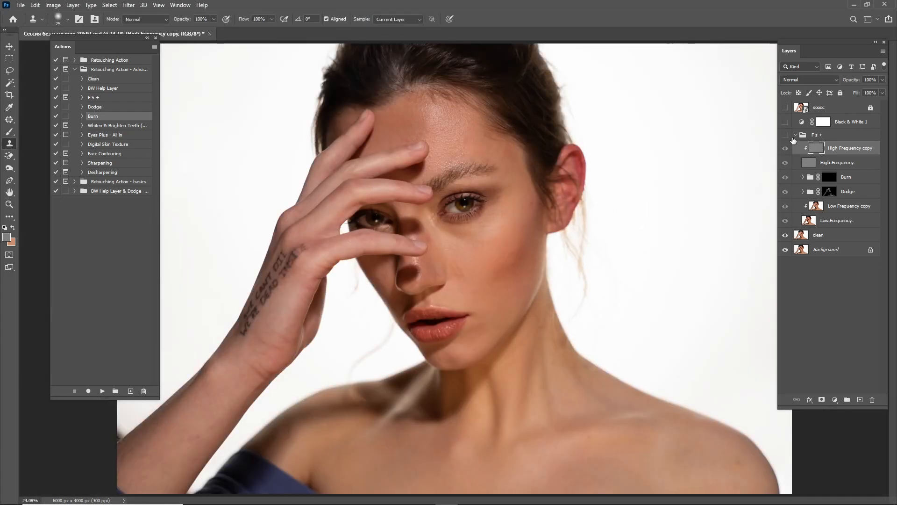
{"action": "left_click", "coordinate": [830, 177]}
{"action": "key", "text": "b"}
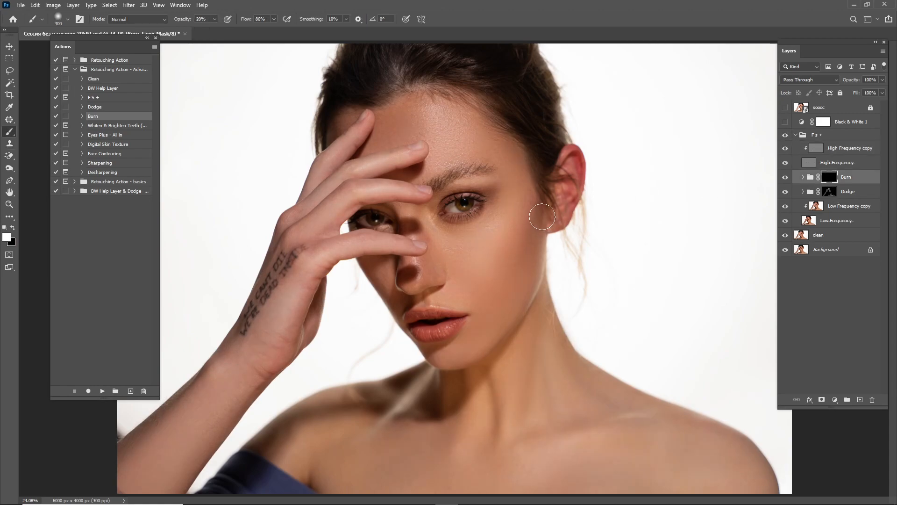
{"action": "mouse_move", "coordinate": [548, 230]}
{"action": "left_mouse_down"}
{"action": "mouse_move", "coordinate": [508, 272]}
{"action": "mouse_move", "coordinate": [538, 223]}
{"action": "mouse_move", "coordinate": [516, 249]}
{"action": "mouse_move", "coordinate": [540, 197]}
{"action": "mouse_move", "coordinate": [419, 74]}
{"action": "left_mouse_up"}
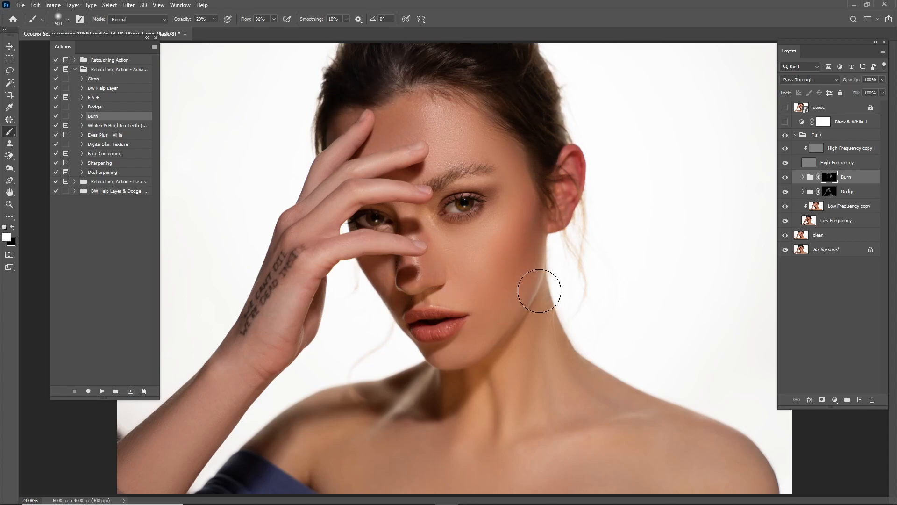
Hide High Frequency, blend the tones of the nose and cheek on Low Frequency copy with a Mixer Brush up to size 250, and show High Frequency again
{"action": "left_click", "coordinate": [785, 162]}
{"action": "left_click", "coordinate": [849, 206]}
{"action": "scroll", "coordinate": [414, 281], "scroll_direction": "up", "scroll_amount": 5}
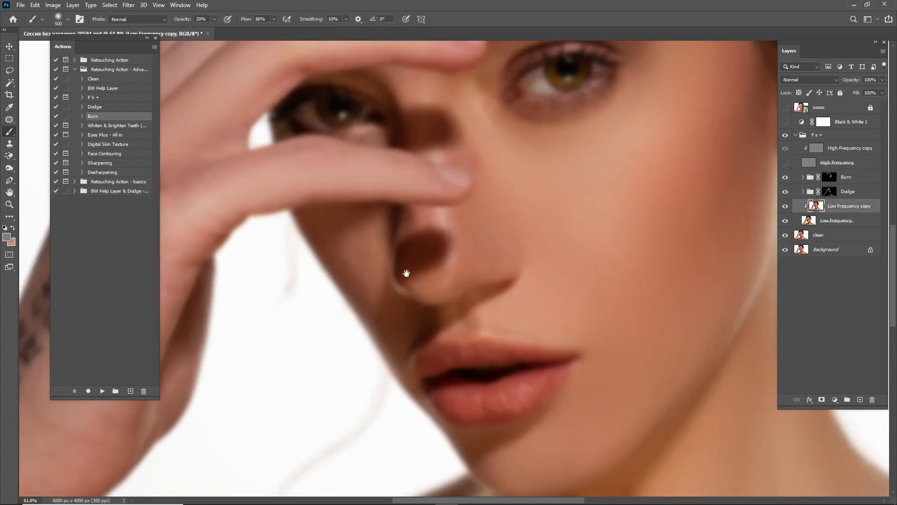
{"action": "key", "text": "shift+b"}
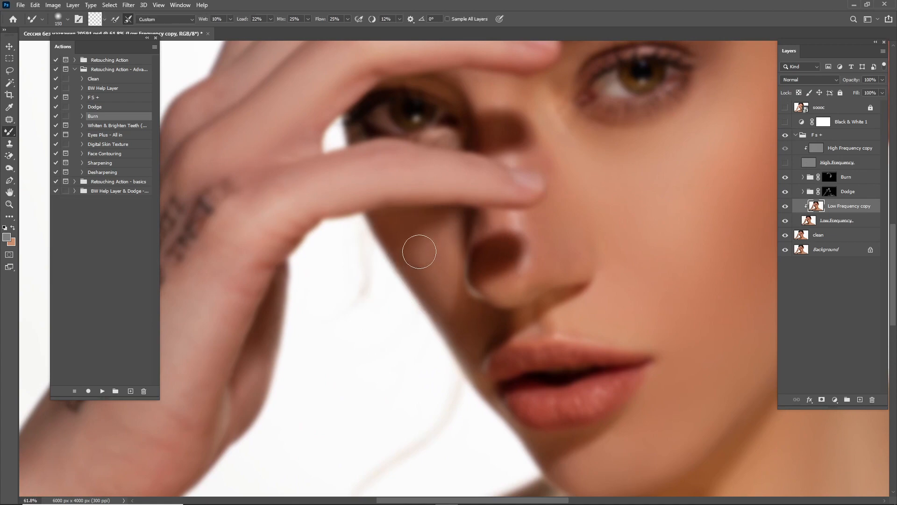
{"action": "key", "text": "bracketright"}
{"action": "key", "text": "bracketright"}
{"action": "key", "text": "bracketright"}
{"action": "key", "text": "bracketright"}
{"action": "key", "text": "bracketright"}
{"action": "key", "text": "bracketright"}
{"action": "key", "text": "bracketright"}
{"action": "left_click_drag", "start_coordinate": [655, 248], "coordinate": [571, 169]}
{"action": "left_click_drag", "start_coordinate": [656, 184], "coordinate": [604, 102]}
{"action": "left_click_drag", "start_coordinate": [604, 190], "coordinate": [583, 230]}
{"action": "left_click", "coordinate": [786, 163]}
{"action": "key", "text": "ctrl+0"}
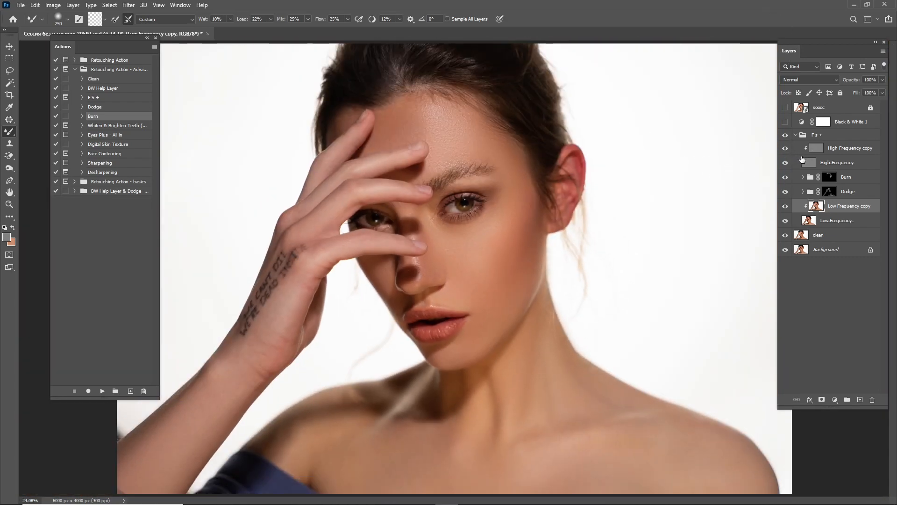
Compare the portrait with and without the F s + group and against the original image layer
{"action": "left_click", "coordinate": [829, 177]}
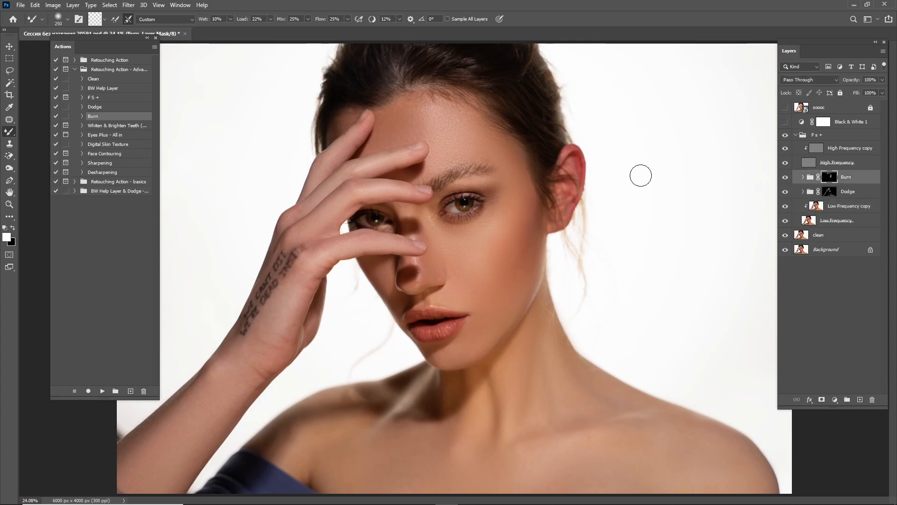
{"action": "key", "text": "d"}
{"action": "key", "text": "shift+b"}
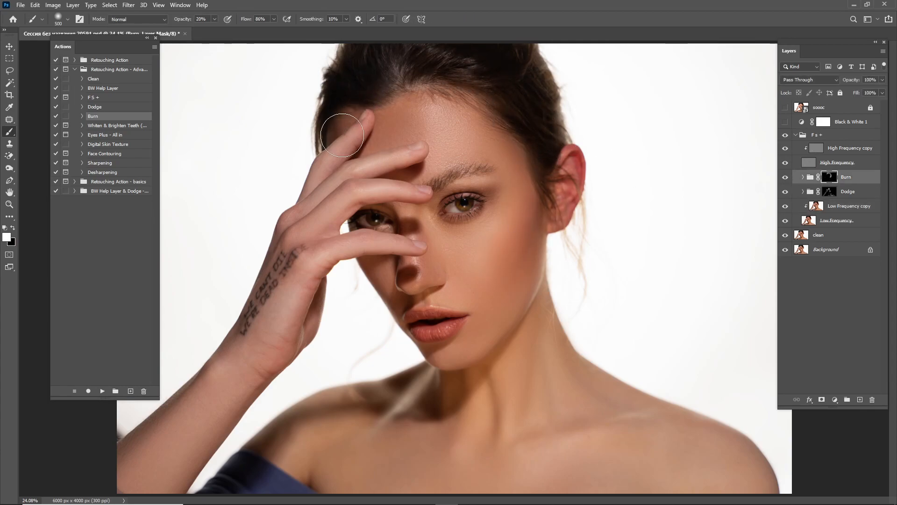
{"action": "left_click", "coordinate": [797, 135]}
{"action": "left_click", "coordinate": [785, 136]}
{"action": "left_click", "coordinate": [786, 136]}
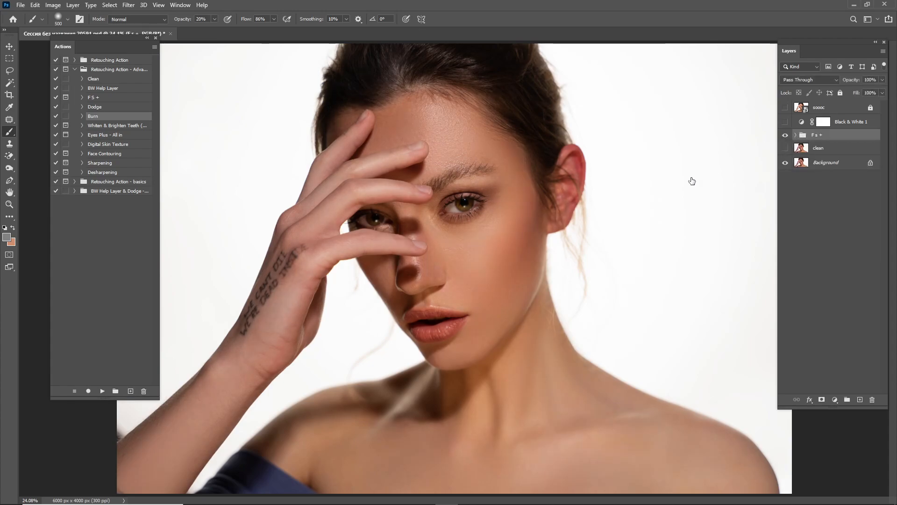
{"action": "left_click", "coordinate": [703, 174], "text": "ctrl"}
{"action": "scroll", "coordinate": [716, 162], "scroll_direction": "down", "scroll_amount": 2}
{"action": "left_click", "coordinate": [785, 108]}
{"action": "left_click", "coordinate": [786, 108]}
{"action": "left_click", "coordinate": [787, 108]}
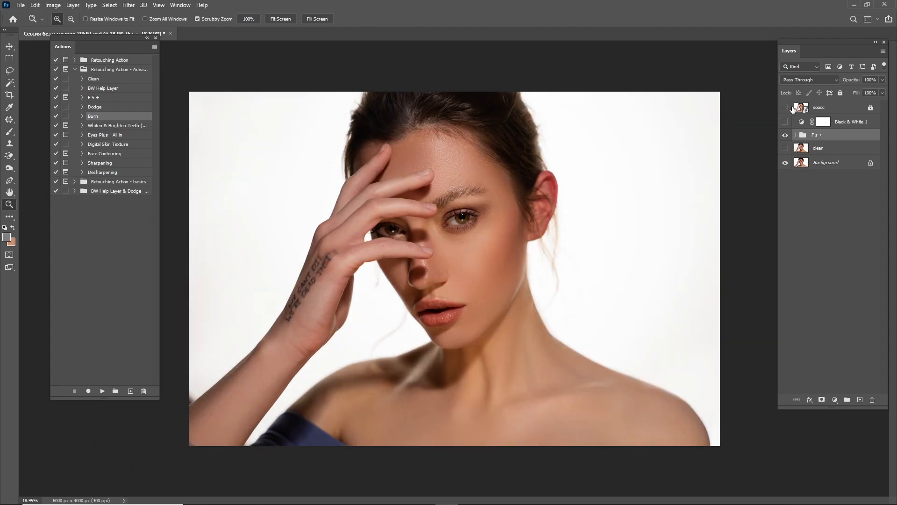
Duplicate Low Frequency copy and activate the Dodge tool on the duplicate
{"action": "left_click_drag", "start_coordinate": [448, 254], "coordinate": [722, 212]}
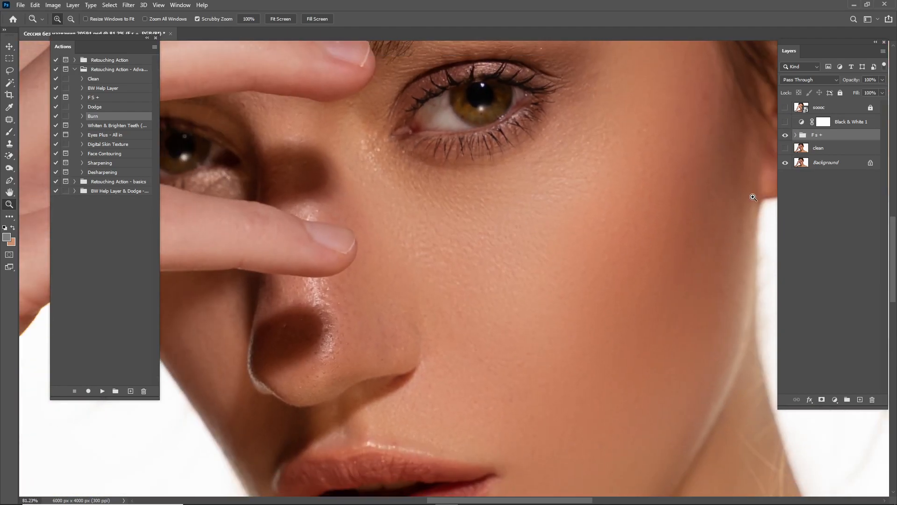
{"action": "left_click", "coordinate": [796, 135]}
{"action": "left_click", "coordinate": [825, 211]}
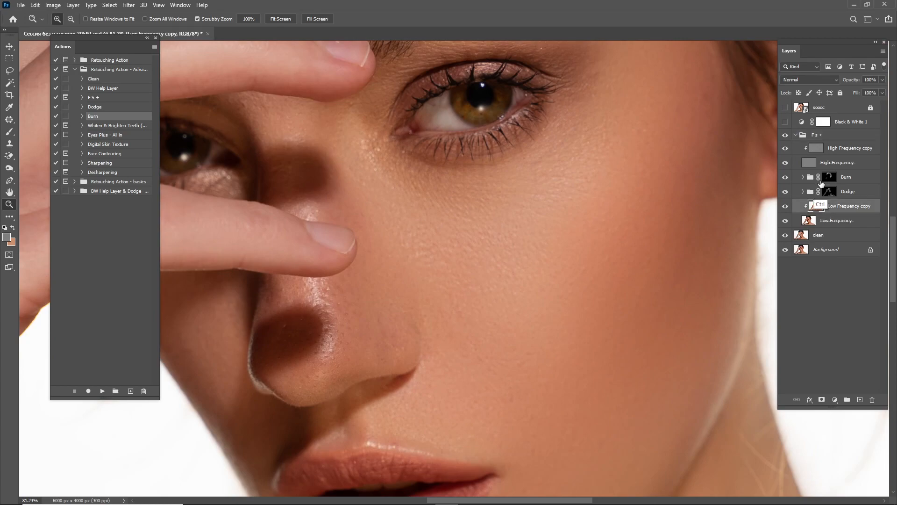
{"action": "key", "text": "ctrl+j"}
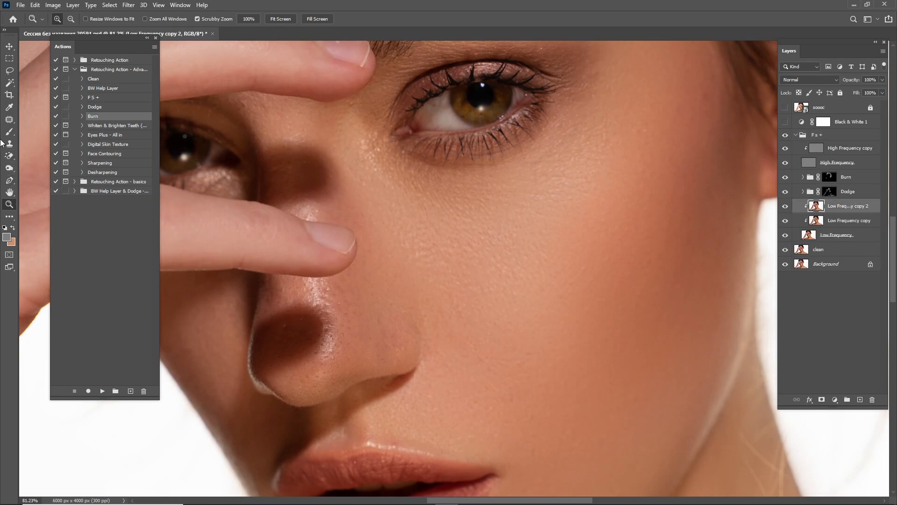
{"action": "right_click", "coordinate": [10, 168]}
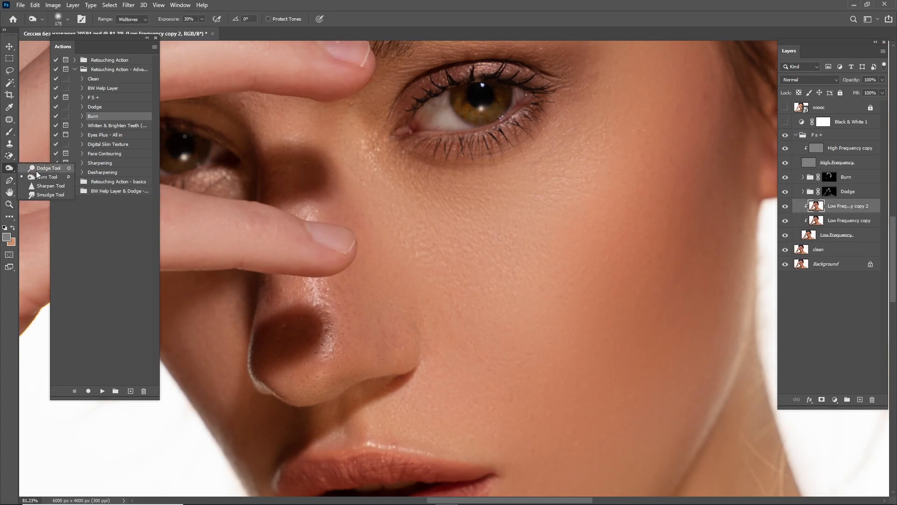
{"action": "left_click", "coordinate": [37, 170]}
{"action": "scroll", "coordinate": [616, 181], "scroll_direction": "down", "scroll_amount": 1}
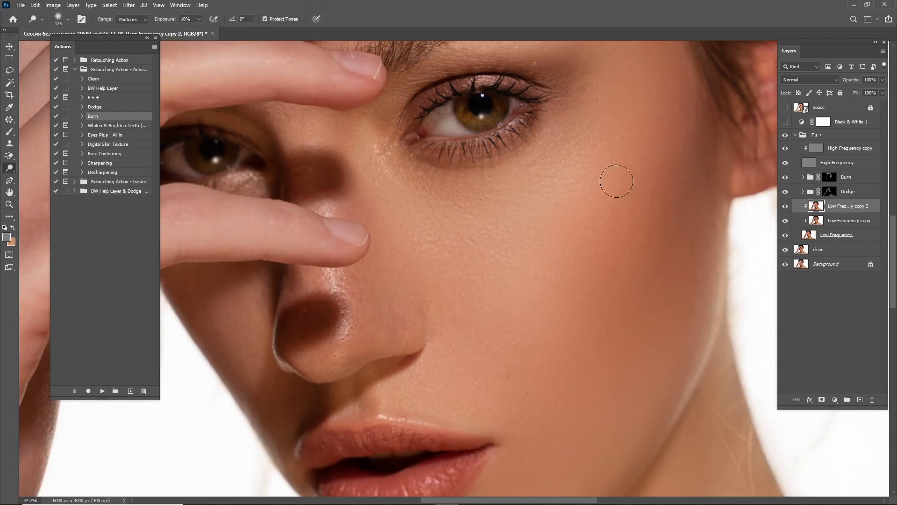
Dodge the midtones under the eye and on the cheek at 10% exposure with brush sizes 200 to 250
{"action": "left_click", "coordinate": [786, 121]}
{"action": "left_click", "coordinate": [785, 108]}
{"action": "left_click", "coordinate": [785, 108]}
{"action": "key", "text": "bracketright"}
{"action": "key", "text": "bracketright"}
{"action": "key", "text": "bracketright"}
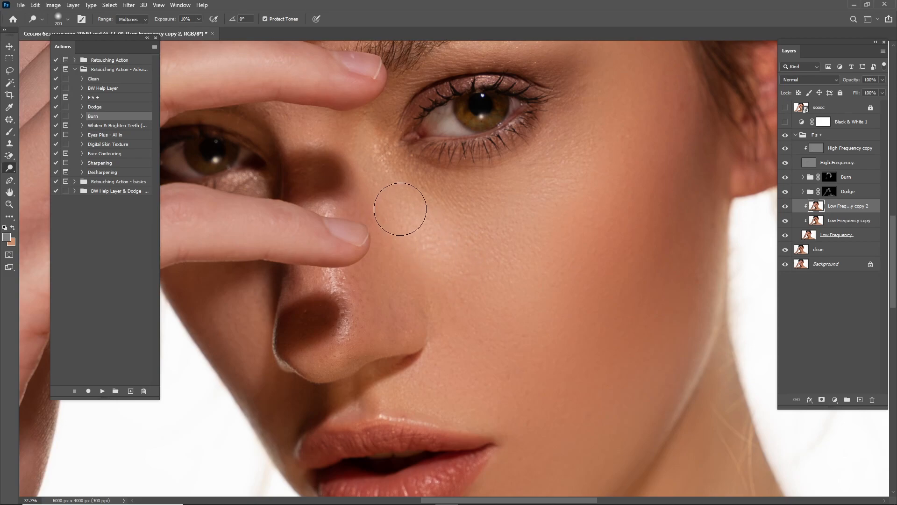
{"action": "key", "text": "bracketright"}
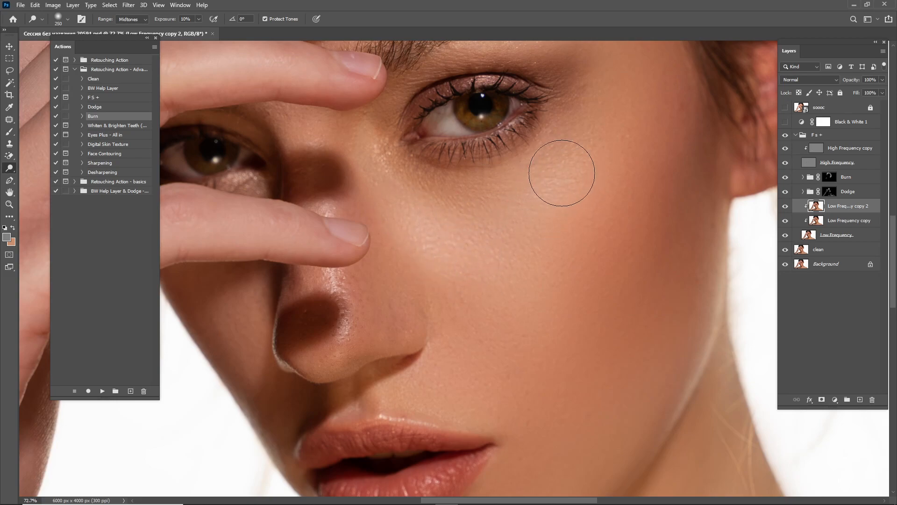
{"action": "left_click_drag", "start_coordinate": [476, 336], "coordinate": [542, 204]}
Dodge the highlights on the lips and the nose with brush sizes 70 to 100
{"action": "key", "text": "bracketleft"}
{"action": "key", "text": "bracketleft"}
{"action": "key", "text": "bracketleft"}
{"action": "key", "text": "bracketleft"}
{"action": "key", "text": "bracketleft"}
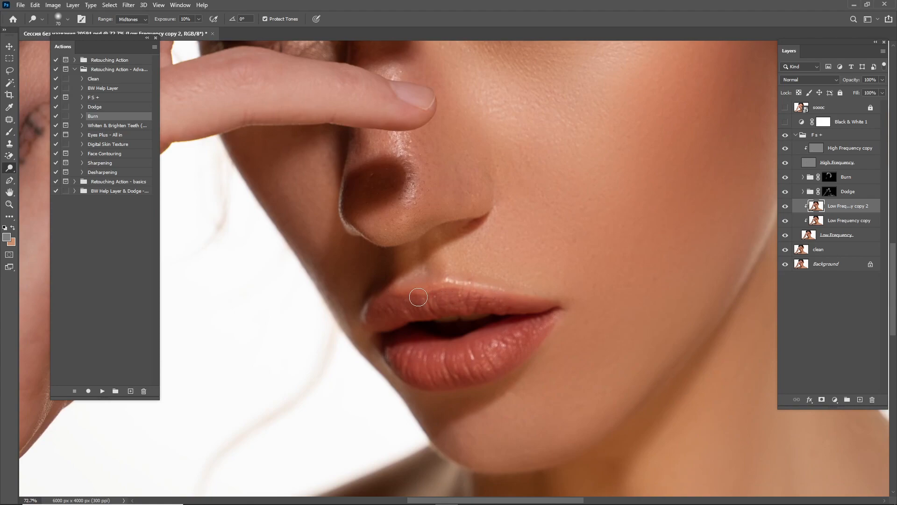
{"action": "left_click_drag", "start_coordinate": [425, 194], "coordinate": [455, 281]}
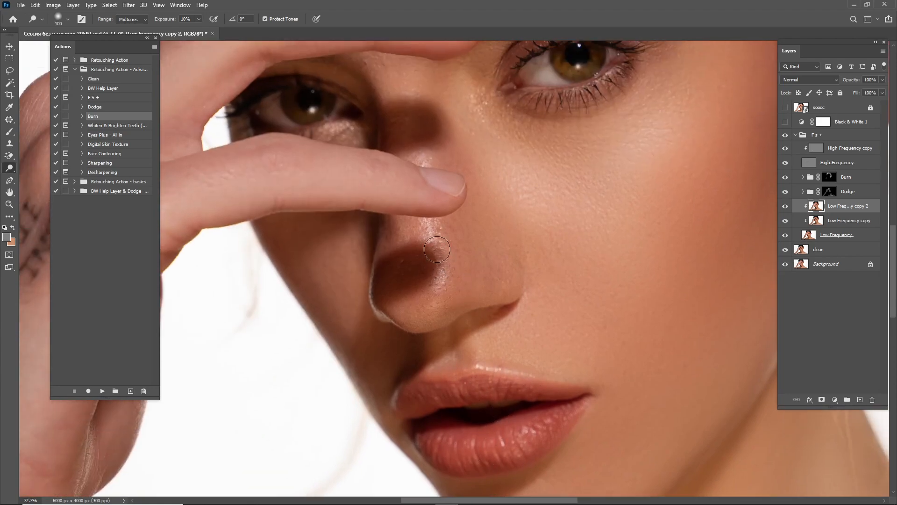
{"action": "left_click_drag", "start_coordinate": [415, 164], "coordinate": [458, 270]}
{"action": "left_click_drag", "start_coordinate": [413, 242], "coordinate": [469, 284]}
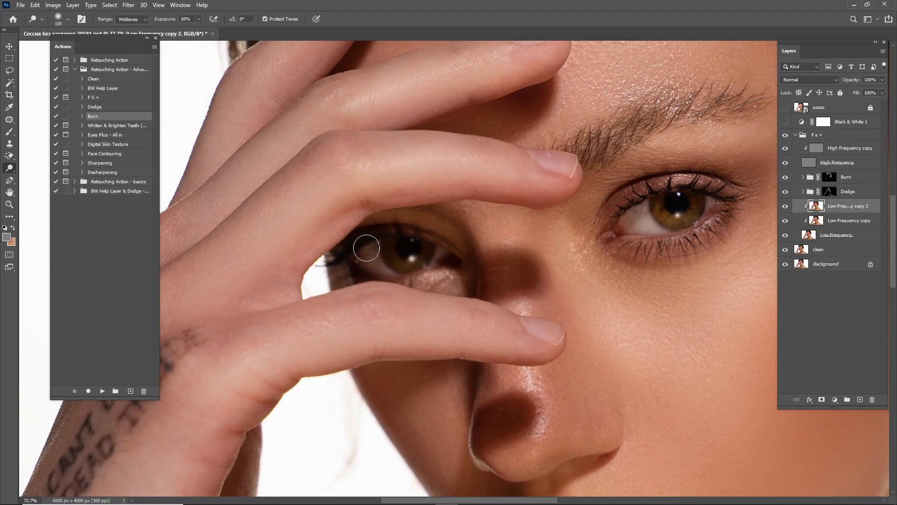
{"action": "left_click_drag", "start_coordinate": [591, 226], "coordinate": [436, 233]}
Dodge the forehead and the area above the eyebrow with brush sizes up to 300
{"action": "key", "text": "bracketright"}
{"action": "key", "text": "bracketright"}
{"action": "key", "text": "bracketright"}
{"action": "left_click_drag", "start_coordinate": [524, 109], "coordinate": [548, 206]}
{"action": "key", "text": "bracketright"}
{"action": "key", "text": "bracketright"}
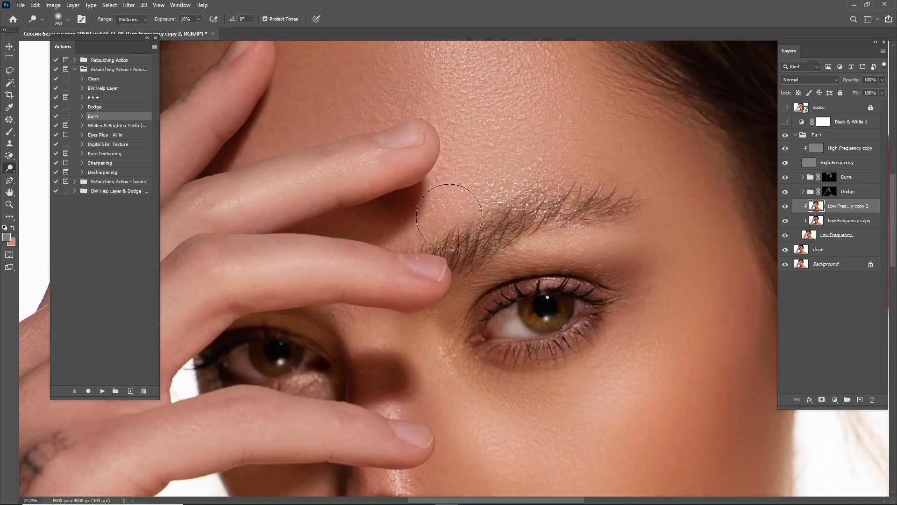
{"action": "scroll", "coordinate": [462, 201], "scroll_direction": "up", "scroll_amount": 3}
{"action": "key", "text": "bracketright"}
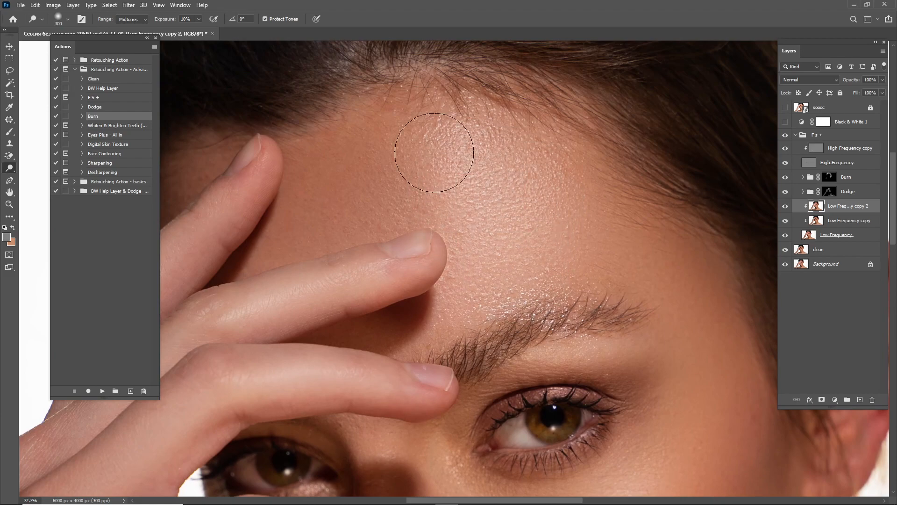
{"action": "left_click_drag", "start_coordinate": [467, 142], "coordinate": [498, 254]}
{"action": "mouse_move", "coordinate": [416, 324]}
{"action": "left_mouse_down"}
{"action": "mouse_move", "coordinate": [484, 168]}
{"action": "mouse_move", "coordinate": [616, 152]}
{"action": "left_mouse_up"}
Dodge the skin around the partly covered eye, the fingers and the nose with a size 125 brush
{"action": "key", "text": "bracketleft"}
{"action": "key", "text": "bracketleft"}
{"action": "key", "text": "bracketleft"}
{"action": "key", "text": "bracketleft"}
{"action": "key", "text": "bracketleft"}
{"action": "left_click_drag", "start_coordinate": [501, 312], "coordinate": [489, 189]}
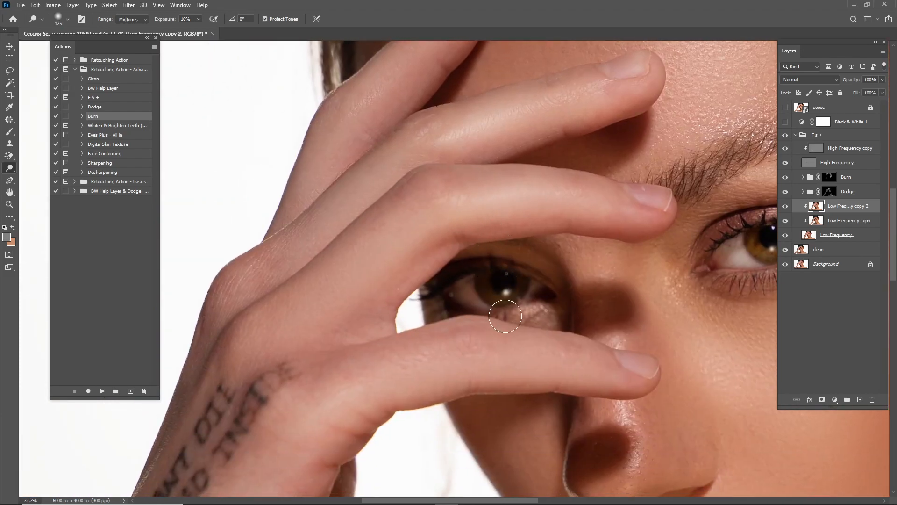
{"action": "left_click_drag", "start_coordinate": [498, 310], "coordinate": [421, 245]}
{"action": "left_click_drag", "start_coordinate": [541, 271], "coordinate": [485, 213]}
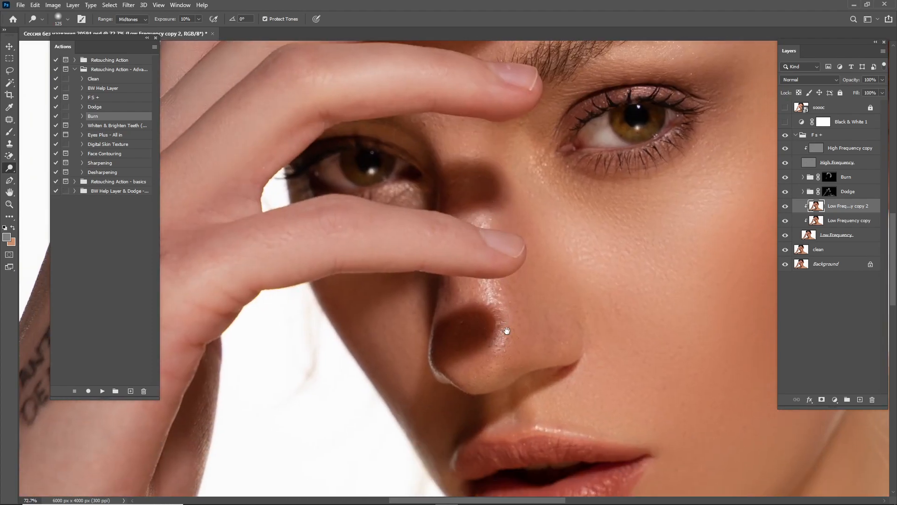
{"action": "left_click_drag", "start_coordinate": [512, 338], "coordinate": [491, 200]}
{"action": "left_click_drag", "start_coordinate": [491, 201], "coordinate": [435, 201]}
{"action": "left_click_drag", "start_coordinate": [584, 196], "coordinate": [477, 175]}
{"action": "left_click_drag", "start_coordinate": [597, 52], "coordinate": [607, 178]}
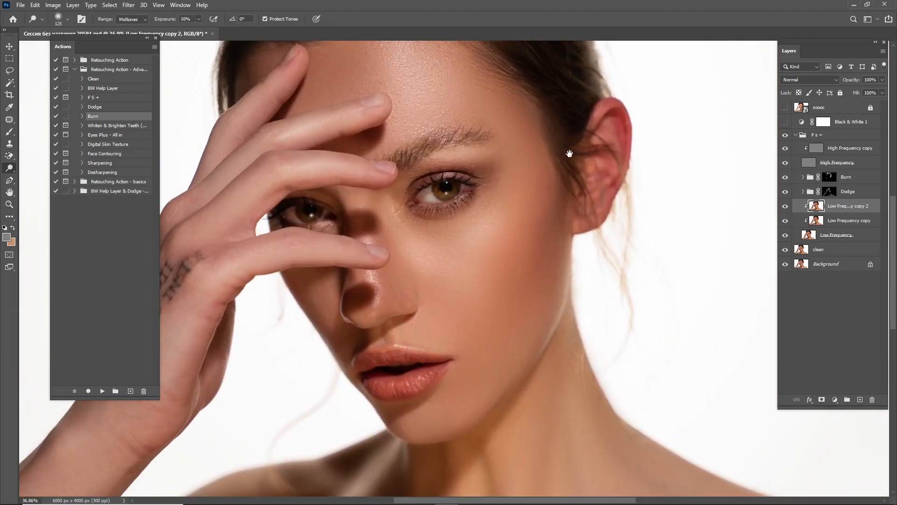
{"action": "left_click_drag", "start_coordinate": [565, 145], "coordinate": [602, 201]}
{"action": "left_click", "coordinate": [486, 214], "text": "ctrl"}
{"action": "left_click_drag", "start_coordinate": [509, 200], "coordinate": [498, 159]}
Burn the midtones along the uncovered eye's crease at 10% exposure with a size 100 brush
{"action": "key", "text": "shift+o"}
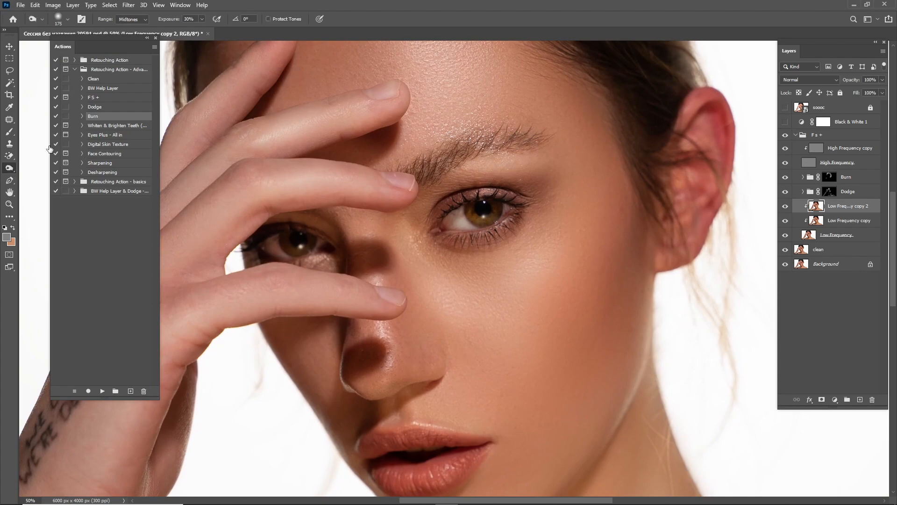
{"action": "right_click", "coordinate": [14, 171]}
{"action": "key", "text": "["}
{"action": "mouse_move", "coordinate": [448, 166]}
{"action": "left_mouse_down"}
{"action": "mouse_move", "coordinate": [490, 139]}
{"action": "mouse_move", "coordinate": [523, 141]}
{"action": "left_mouse_up"}
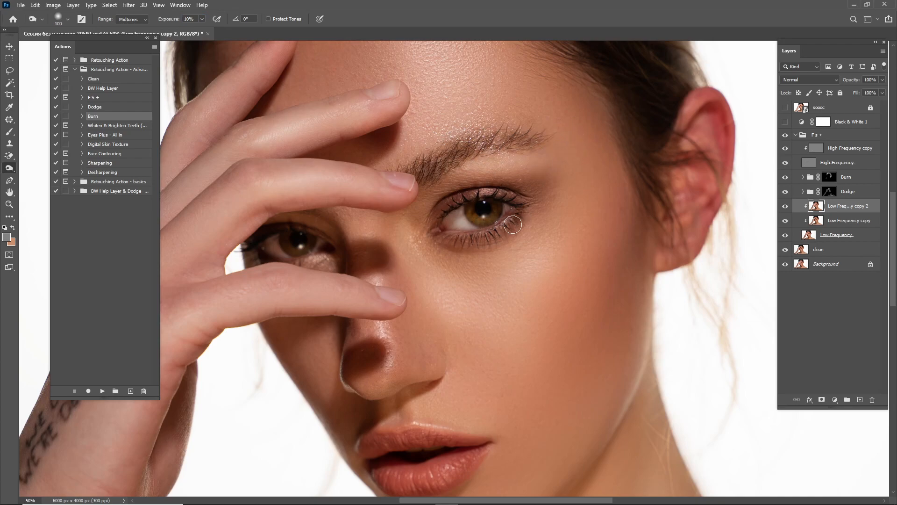
Refine the light and dark areas of both eyes with Dodge and Burn at brush sizes 30 to 40
{"action": "scroll", "coordinate": [502, 224], "scroll_direction": "up", "scroll_amount": 4}
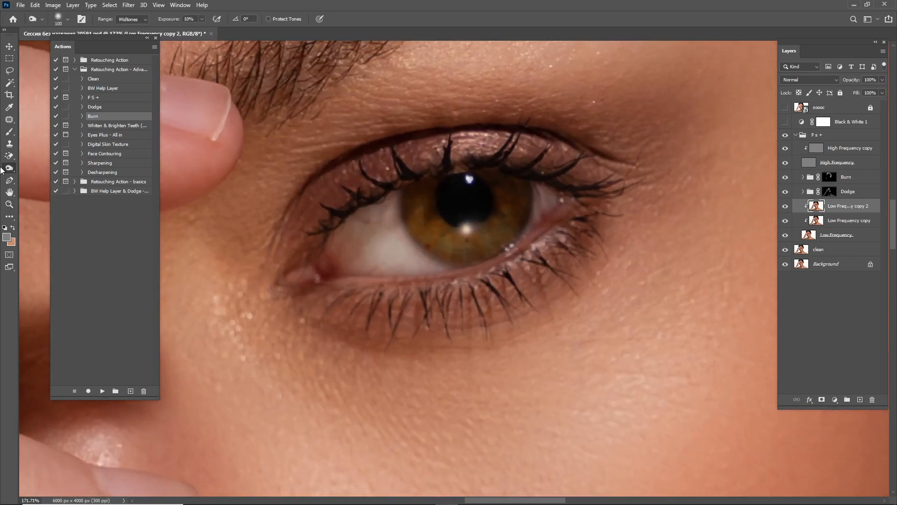
{"action": "left_click", "coordinate": [45, 168]}
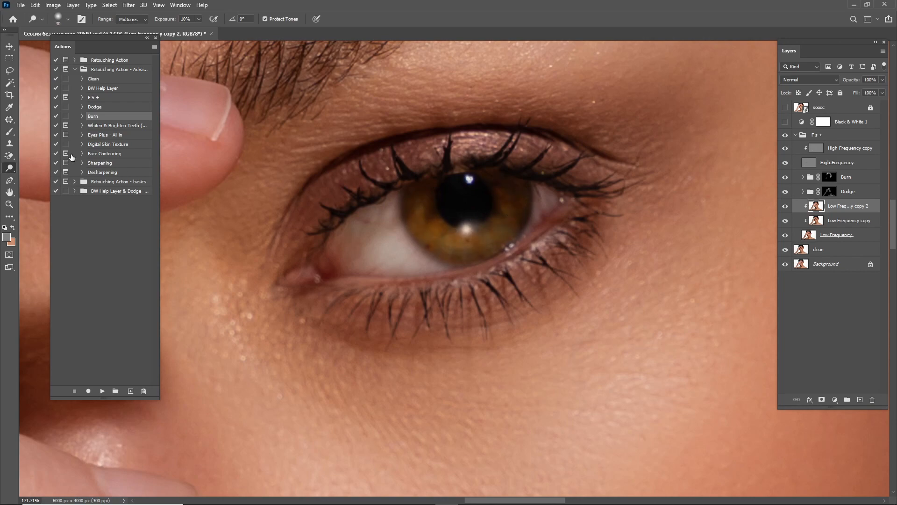
{"action": "right_click", "coordinate": [16, 174]}
{"action": "left_click", "coordinate": [38, 179]}
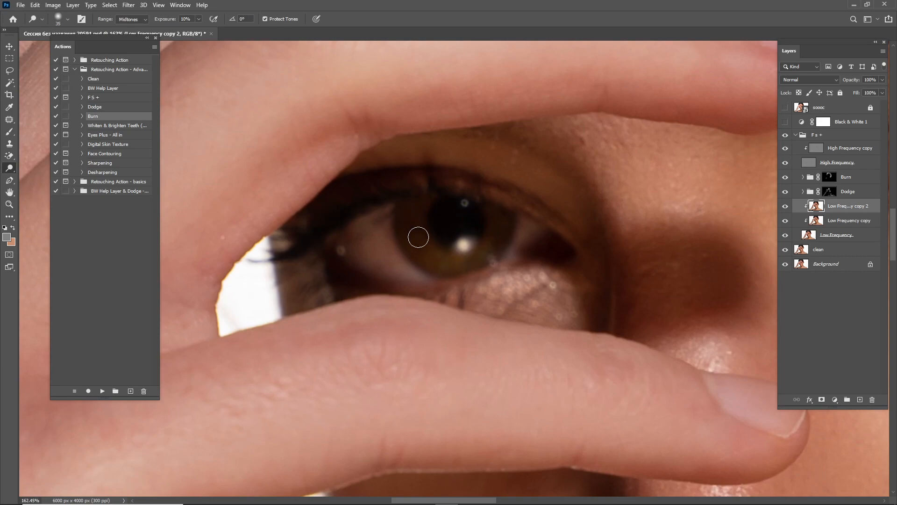
{"action": "key", "text": "shift+o"}
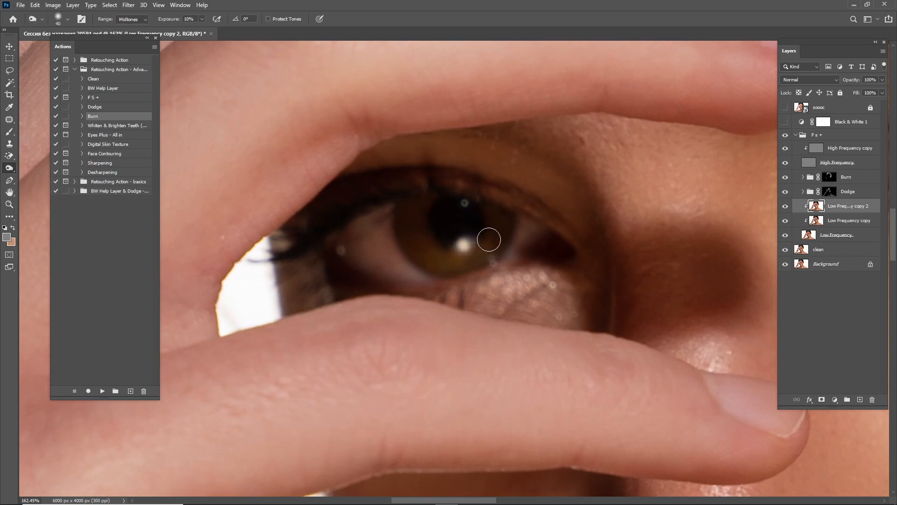
{"action": "key", "text": "z"}
{"action": "left_click_drag", "start_coordinate": [557, 252], "coordinate": [482, 262]}
{"action": "left_click_drag", "start_coordinate": [505, 206], "coordinate": [477, 276]}
Compare the portrait with and without Low Frequency copy 2, and set that layer's opacity to 32%
{"action": "left_click", "coordinate": [785, 208]}
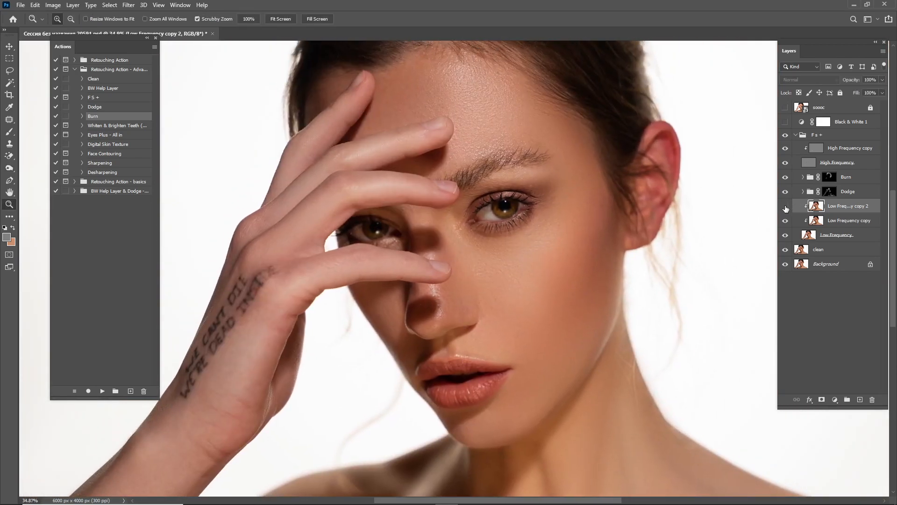
{"action": "left_click", "coordinate": [785, 207]}
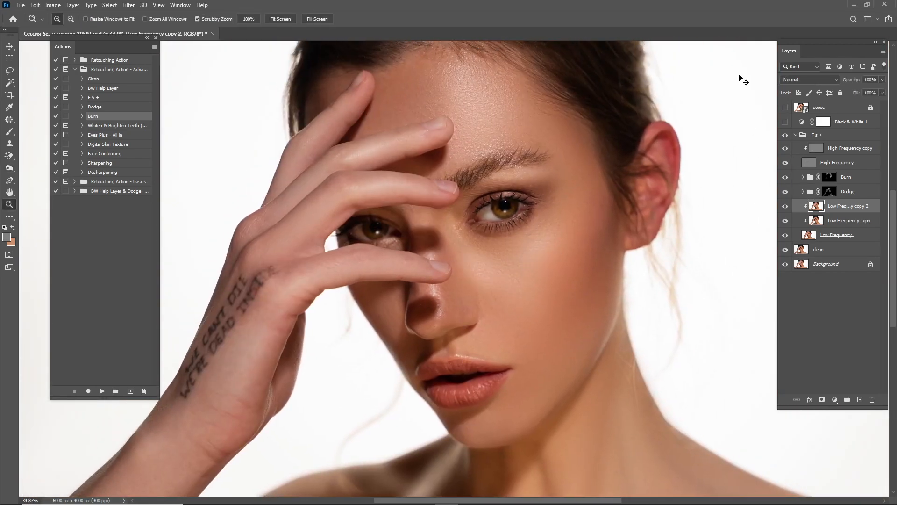
{"action": "left_click_drag", "start_coordinate": [743, 79], "coordinate": [739, 76]}
{"action": "left_click", "coordinate": [786, 208]}
{"action": "left_click", "coordinate": [785, 208]}
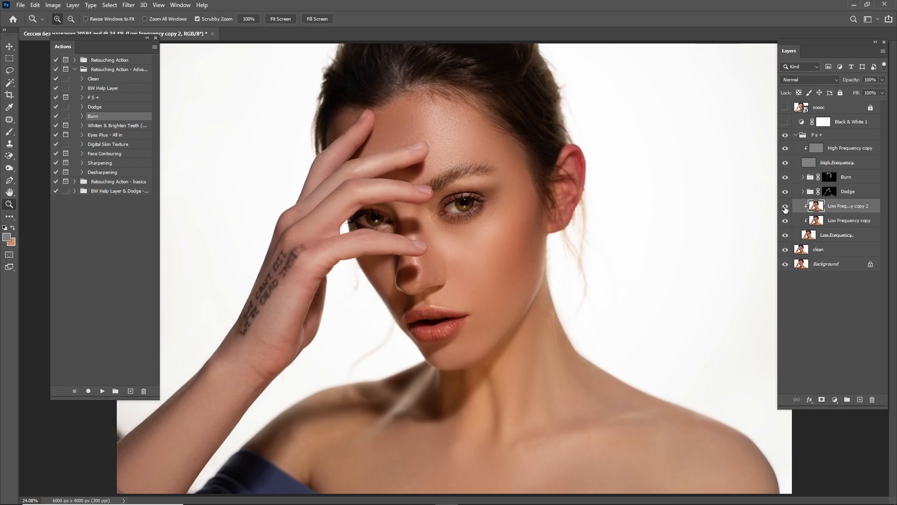
{"action": "left_click_drag", "start_coordinate": [828, 86], "coordinate": [823, 90]}
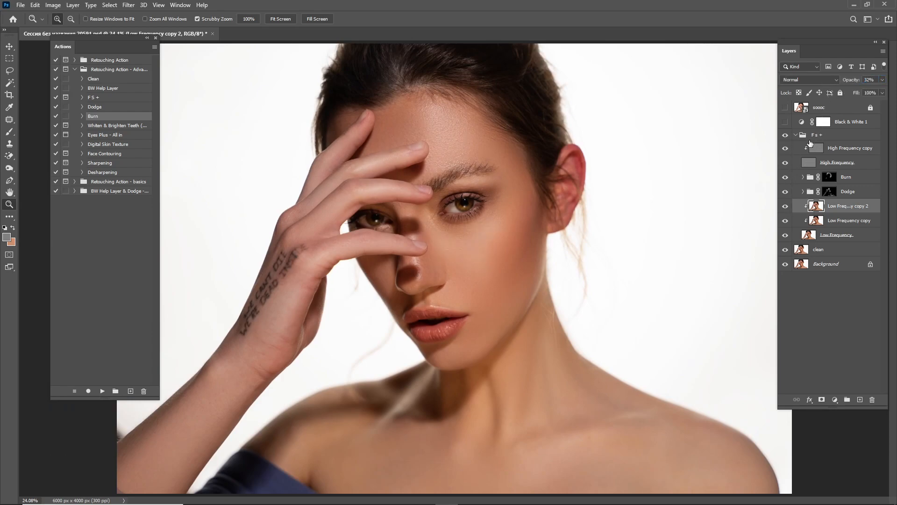
Collapse the F s + group and compare the whole retouch with the group hidden and with the original image
{"action": "left_click", "coordinate": [796, 135]}
{"action": "left_click", "coordinate": [786, 136]}
{"action": "left_click", "coordinate": [787, 136]}
{"action": "left_click", "coordinate": [788, 135]}
{"action": "left_click", "coordinate": [786, 135]}
{"action": "left_click_drag", "start_coordinate": [684, 190], "coordinate": [604, 246]}
{"action": "left_click", "coordinate": [786, 108]}
{"action": "left_click", "coordinate": [786, 109]}
{"action": "left_click", "coordinate": [786, 108]}
{"action": "left_click", "coordinate": [786, 108]}
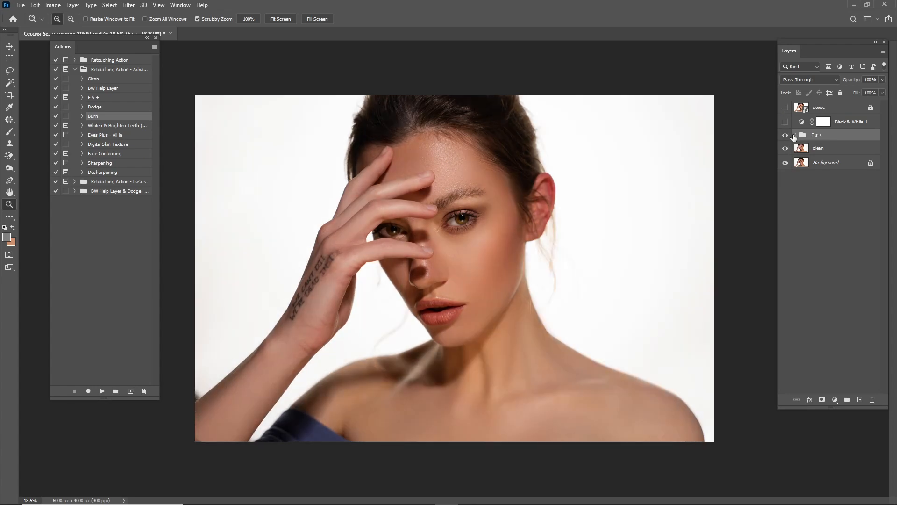
Duplicate High Frequency copy inside the F s + group and fill the duplicate with its sampled grey
{"action": "left_click", "coordinate": [794, 135]}
{"action": "left_click", "coordinate": [844, 149]}
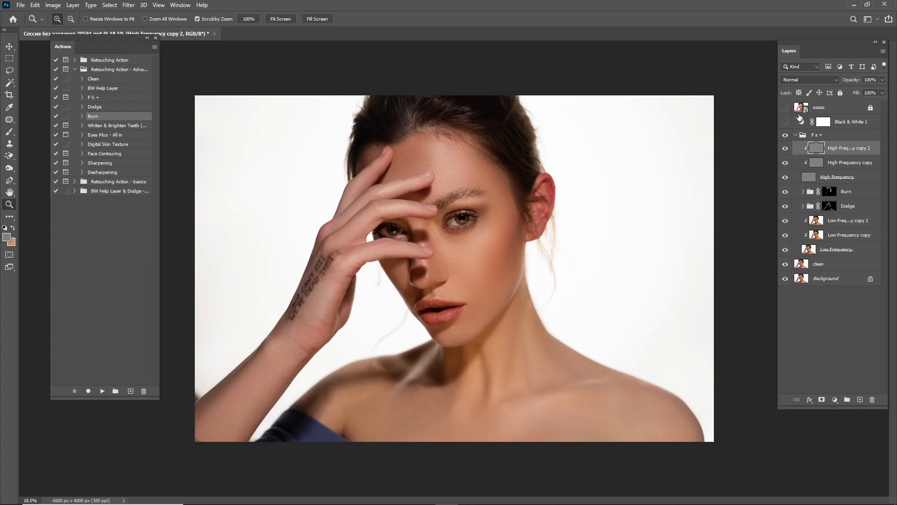
{"action": "mouse_move", "coordinate": [830, 156]}
{"action": "left_mouse_down"}
{"action": "mouse_move", "coordinate": [832, 166]}
{"action": "mouse_move", "coordinate": [835, 133]}
{"action": "mouse_move", "coordinate": [836, 140]}
{"action": "left_mouse_up"}
{"action": "key", "text": "d"}
{"action": "key", "text": "i"}
{"action": "key", "text": "x"}
{"action": "key", "text": "ctrl+alt+g"}
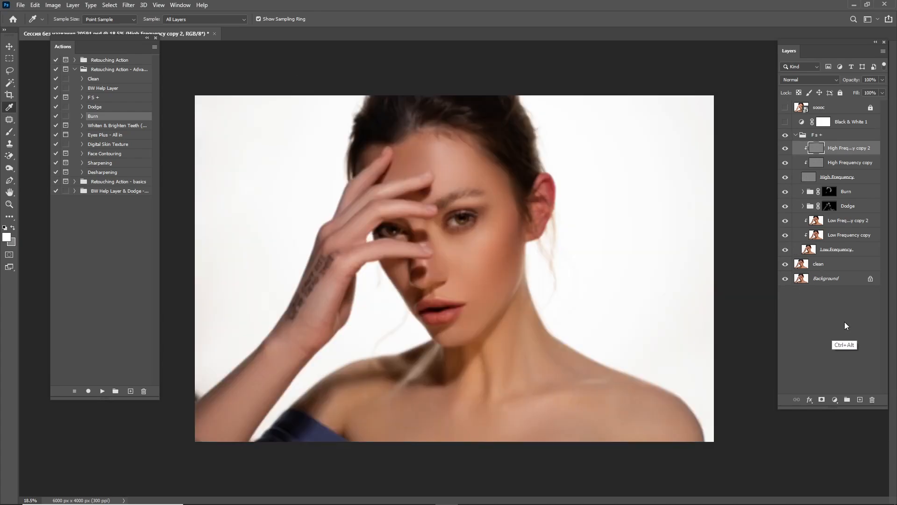
Add an inverted layer mask to High Frequency copy 2 and brush the smoothing in over the forehead, cheek and chin at 100% opacity
{"action": "left_click", "coordinate": [822, 400]}
{"action": "key", "text": "ctrl+i"}
{"action": "key", "text": "b"}
{"action": "scroll", "coordinate": [429, 193], "scroll_direction": "up", "scroll_amount": 4}
{"action": "key", "text": "0"}
{"action": "key", "text": "bracketleft"}
{"action": "key", "text": "bracketleft"}
{"action": "mouse_move", "coordinate": [464, 124]}
{"action": "left_mouse_down"}
{"action": "mouse_move", "coordinate": [486, 151]}
{"action": "mouse_move", "coordinate": [486, 133]}
{"action": "mouse_move", "coordinate": [465, 191]}
{"action": "mouse_move", "coordinate": [498, 193]}
{"action": "left_mouse_up"}
{"action": "mouse_move", "coordinate": [557, 180]}
{"action": "left_mouse_down"}
{"action": "mouse_move", "coordinate": [528, 93]}
{"action": "mouse_move", "coordinate": [493, 235]}
{"action": "mouse_move", "coordinate": [465, 232]}
{"action": "left_mouse_up"}
{"action": "left_click_drag", "start_coordinate": [481, 261], "coordinate": [499, 156]}
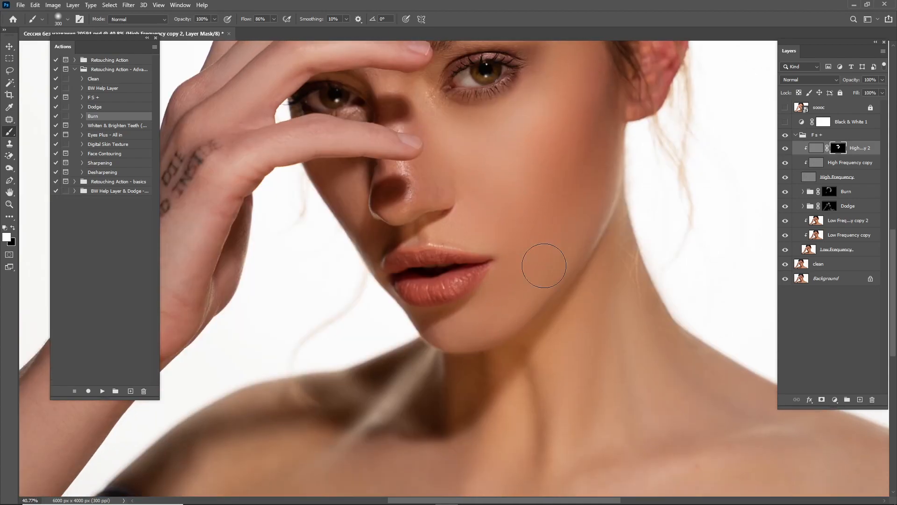
{"action": "key", "text": "bracketright"}
{"action": "left_click_drag", "start_coordinate": [570, 156], "coordinate": [541, 219]}
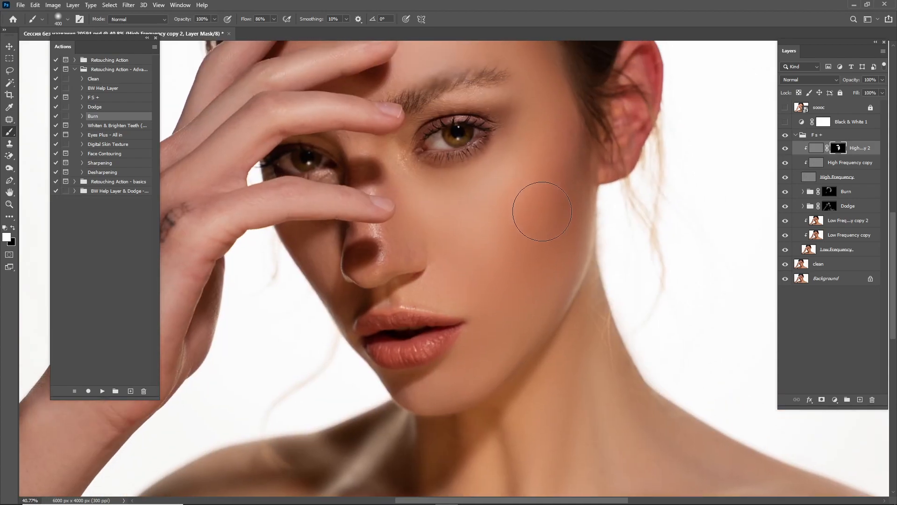
Display the High Frequency copy 2 mask as a red overlay and refine its painted area along the outer cheek and brow
{"action": "key", "text": "v"}
{"action": "key", "text": "b"}
{"action": "key", "text": "backslash"}
{"action": "key", "text": "x"}
{"action": "key", "text": "bracketleft"}
{"action": "key", "text": "bracketleft"}
{"action": "left_click_drag", "start_coordinate": [554, 154], "coordinate": [560, 212]}
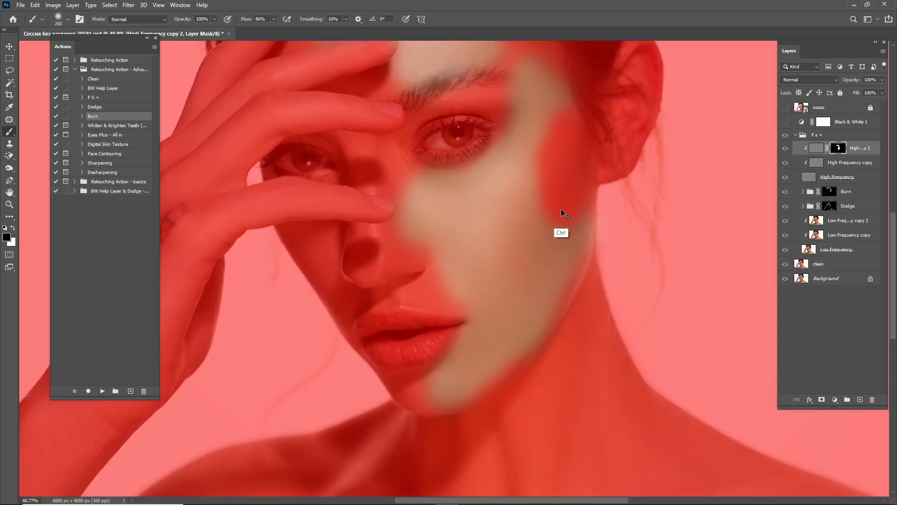
{"action": "key", "text": "ctrl+z"}
{"action": "left_click_drag", "start_coordinate": [562, 140], "coordinate": [546, 264]}
{"action": "key", "text": "x"}
{"action": "mouse_move", "coordinate": [516, 178]}
{"action": "left_mouse_down"}
{"action": "mouse_move", "coordinate": [522, 198]}
{"action": "mouse_move", "coordinate": [474, 126]}
{"action": "mouse_move", "coordinate": [345, 96]}
{"action": "mouse_move", "coordinate": [400, 97]}
{"action": "left_mouse_up"}
Paint white on the mask with smaller brushes over the skin between the fingers, around the visible eye and beside the nose
{"action": "key", "text": "bracketleft"}
{"action": "key", "text": "bracketleft"}
{"action": "key", "text": "bracketleft"}
{"action": "key", "text": "bracketleft"}
{"action": "mouse_move", "coordinate": [290, 161]}
{"action": "left_mouse_down"}
{"action": "mouse_move", "coordinate": [274, 172]}
{"action": "mouse_move", "coordinate": [294, 173]}
{"action": "left_mouse_up"}
{"action": "mouse_move", "coordinate": [331, 159]}
{"action": "left_mouse_down"}
{"action": "mouse_move", "coordinate": [358, 121]}
{"action": "mouse_move", "coordinate": [357, 49]}
{"action": "left_mouse_up"}
{"action": "key", "text": "bracketright"}
{"action": "key", "text": "bracketright"}
{"action": "left_click_drag", "start_coordinate": [406, 90], "coordinate": [373, 106]}
{"action": "mouse_move", "coordinate": [426, 169]}
{"action": "left_mouse_down"}
{"action": "mouse_move", "coordinate": [416, 188]}
{"action": "mouse_move", "coordinate": [423, 145]}
{"action": "mouse_move", "coordinate": [455, 121]}
{"action": "mouse_move", "coordinate": [522, 133]}
{"action": "mouse_move", "coordinate": [495, 109]}
{"action": "left_mouse_up"}
{"action": "mouse_move", "coordinate": [445, 203]}
{"action": "left_mouse_down"}
{"action": "mouse_move", "coordinate": [386, 161]}
{"action": "mouse_move", "coordinate": [415, 193]}
{"action": "mouse_move", "coordinate": [408, 259]}
{"action": "mouse_move", "coordinate": [388, 249]}
{"action": "mouse_move", "coordinate": [423, 253]}
{"action": "mouse_move", "coordinate": [435, 276]}
{"action": "mouse_move", "coordinate": [468, 296]}
{"action": "mouse_move", "coordinate": [451, 308]}
{"action": "mouse_move", "coordinate": [477, 312]}
{"action": "left_mouse_up"}
Extend the white mask area over the shaded side of the face, the chin and the jaw edge, adjusting the brush size
{"action": "key", "text": "bracketleft"}
{"action": "mouse_move", "coordinate": [341, 262]}
{"action": "left_mouse_down"}
{"action": "mouse_move", "coordinate": [320, 257]}
{"action": "mouse_move", "coordinate": [339, 296]}
{"action": "mouse_move", "coordinate": [381, 310]}
{"action": "mouse_move", "coordinate": [361, 320]}
{"action": "left_mouse_up"}
{"action": "key", "text": "bracketleft"}
{"action": "key", "text": "bracketleft"}
{"action": "key", "text": "bracketright"}
{"action": "key", "text": "bracketright"}
{"action": "key", "text": "bracketright"}
{"action": "key", "text": "bracketright"}
{"action": "mouse_move", "coordinate": [448, 390]}
{"action": "left_mouse_down"}
{"action": "mouse_move", "coordinate": [413, 390]}
{"action": "mouse_move", "coordinate": [431, 410]}
{"action": "mouse_move", "coordinate": [418, 394]}
{"action": "mouse_move", "coordinate": [452, 407]}
{"action": "mouse_move", "coordinate": [432, 397]}
{"action": "left_mouse_up"}
{"action": "key", "text": "bracketright"}
{"action": "key", "text": "bracketright"}
{"action": "mouse_move", "coordinate": [593, 217]}
{"action": "left_mouse_down"}
{"action": "mouse_move", "coordinate": [595, 150]}
{"action": "mouse_move", "coordinate": [571, 259]}
{"action": "left_mouse_up"}
{"action": "key", "text": "bracketleft"}
{"action": "key", "text": "bracketleft"}
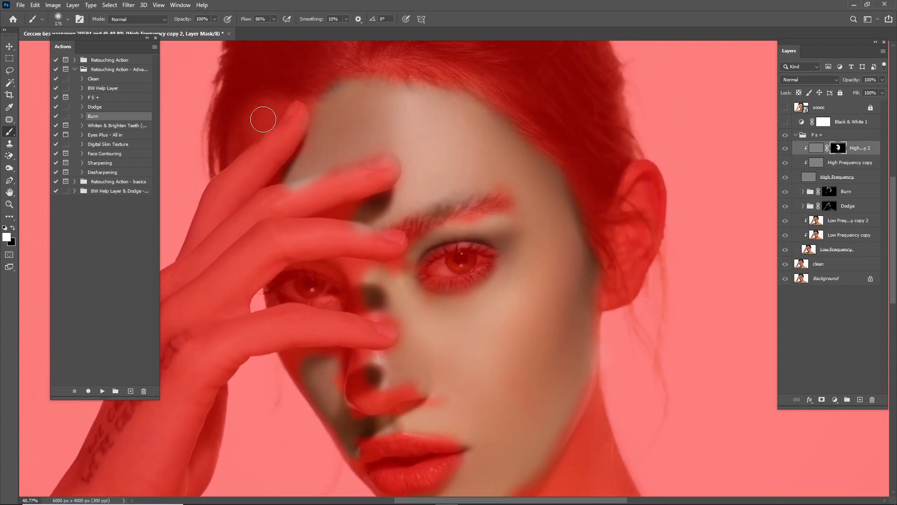
Finish the mask near the fingers, remove the eyebrow and outer eyelid from it with black, and hide the overlay
{"action": "key", "text": "x"}
{"action": "key", "text": "x"}
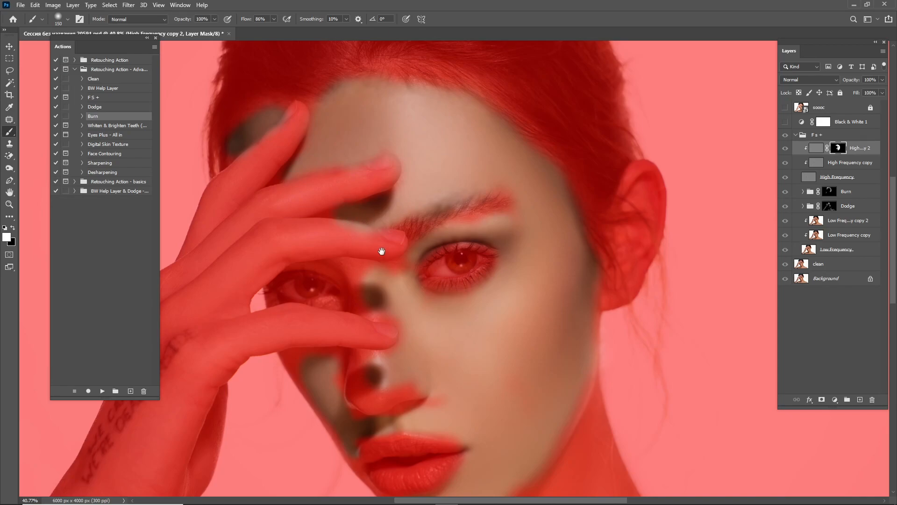
{"action": "scroll", "coordinate": [360, 197], "scroll_direction": "down", "scroll_amount": 2}
{"action": "mouse_move", "coordinate": [364, 208]}
{"action": "left_mouse_down"}
{"action": "mouse_move", "coordinate": [390, 180]}
{"action": "mouse_move", "coordinate": [395, 271]}
{"action": "mouse_move", "coordinate": [364, 289]}
{"action": "mouse_move", "coordinate": [431, 299]}
{"action": "mouse_move", "coordinate": [424, 304]}
{"action": "mouse_move", "coordinate": [427, 277]}
{"action": "mouse_move", "coordinate": [436, 315]}
{"action": "left_mouse_up"}
{"action": "key", "text": "x"}
{"action": "key", "text": "x"}
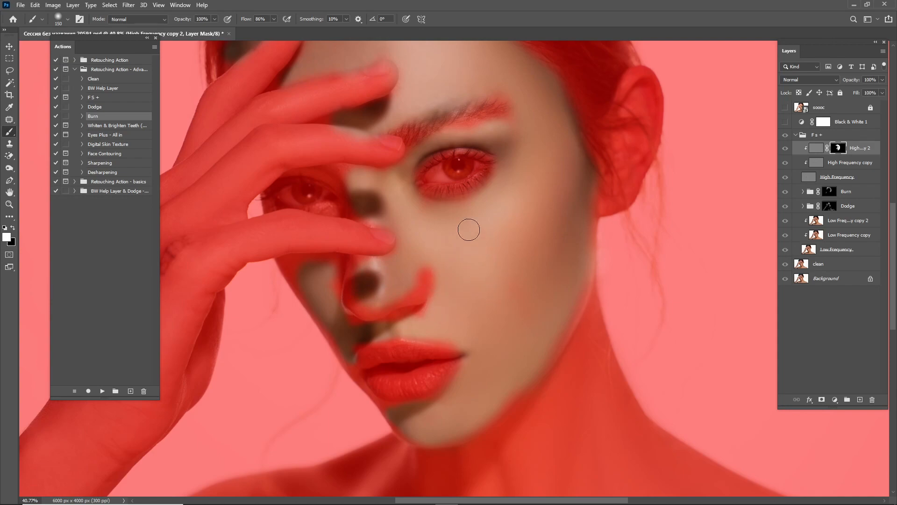
{"action": "key", "text": "x"}
{"action": "mouse_move", "coordinate": [428, 120]}
{"action": "left_mouse_down"}
{"action": "mouse_move", "coordinate": [463, 109]}
{"action": "mouse_move", "coordinate": [505, 110]}
{"action": "left_mouse_up"}
{"action": "left_click_drag", "start_coordinate": [509, 114], "coordinate": [487, 172]}
{"action": "key", "text": "x"}
{"action": "key", "text": "backslash"}
{"action": "scroll", "coordinate": [675, 209], "scroll_direction": "down", "scroll_amount": 2}
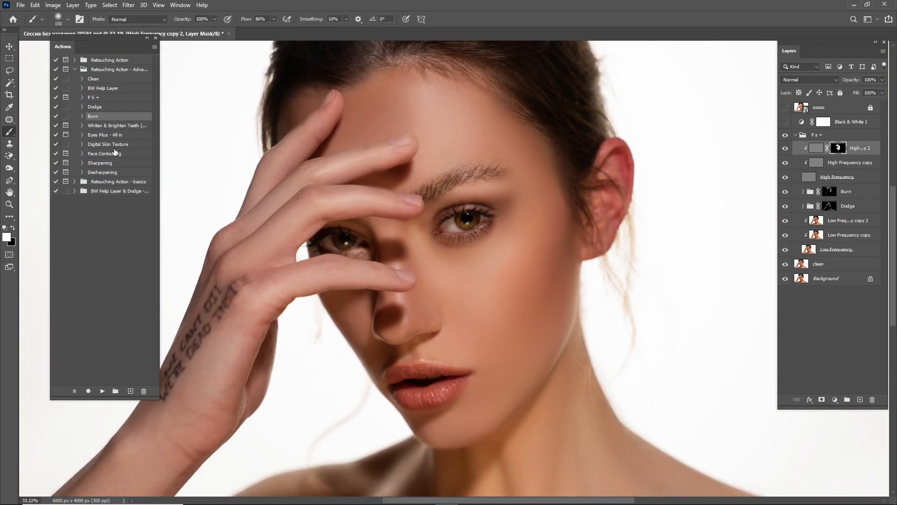
Run the Digital Skin Texture action and fill its layer mask with white inside the High Frequency copy 2 mask selection
{"action": "left_click", "coordinate": [115, 146]}
{"action": "left_click", "coordinate": [103, 391]}
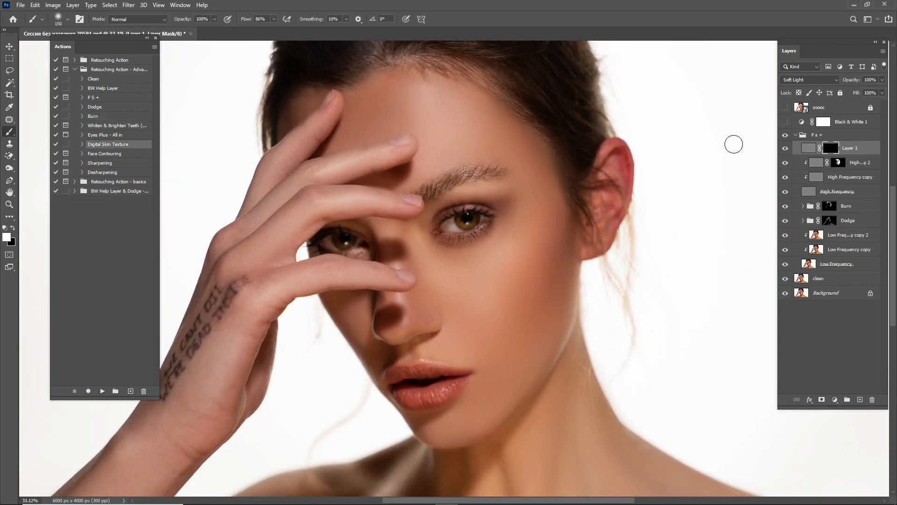
{"action": "left_click", "coordinate": [847, 164]}
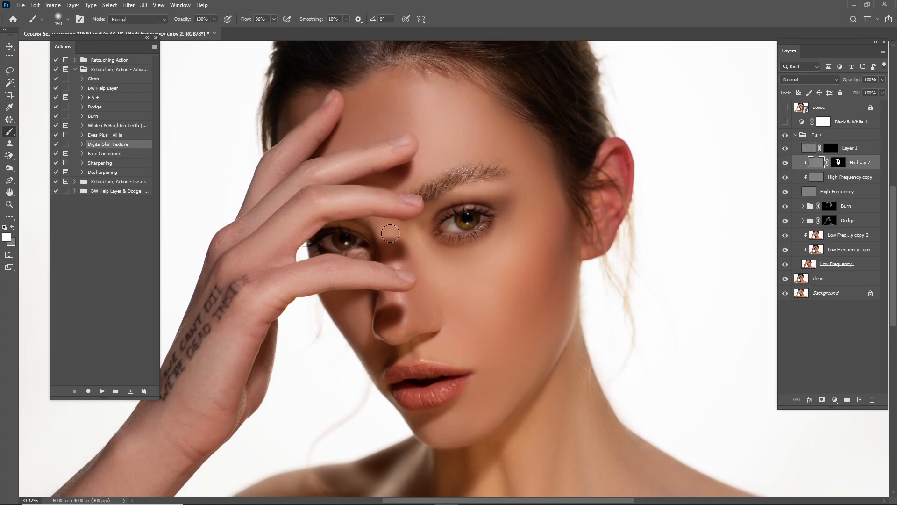
{"action": "left_click", "coordinate": [838, 162]}
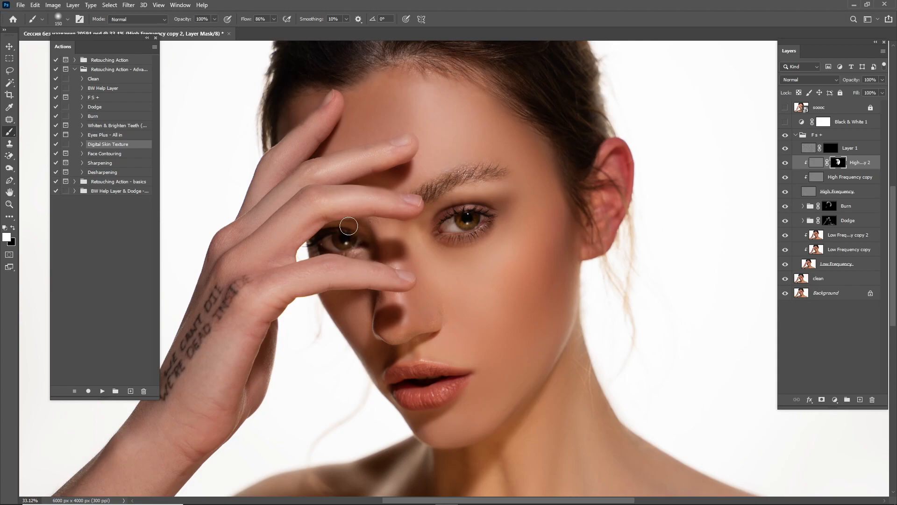
{"action": "left_click", "coordinate": [835, 149]}
{"action": "left_click", "coordinate": [839, 163], "text": "ctrl"}
{"action": "key", "text": "x"}
{"action": "key", "text": "Delete"}
{"action": "key", "text": "ctrl+d"}
Set High Frequency copy 2 to 45% opacity and the Layer 1 skin texture to 22% opacity, judging the cheek close up
{"action": "mouse_move", "coordinate": [524, 304]}
{"action": "left_mouse_down"}
{"action": "mouse_move", "coordinate": [555, 313]}
{"action": "mouse_move", "coordinate": [610, 304]}
{"action": "left_mouse_up"}
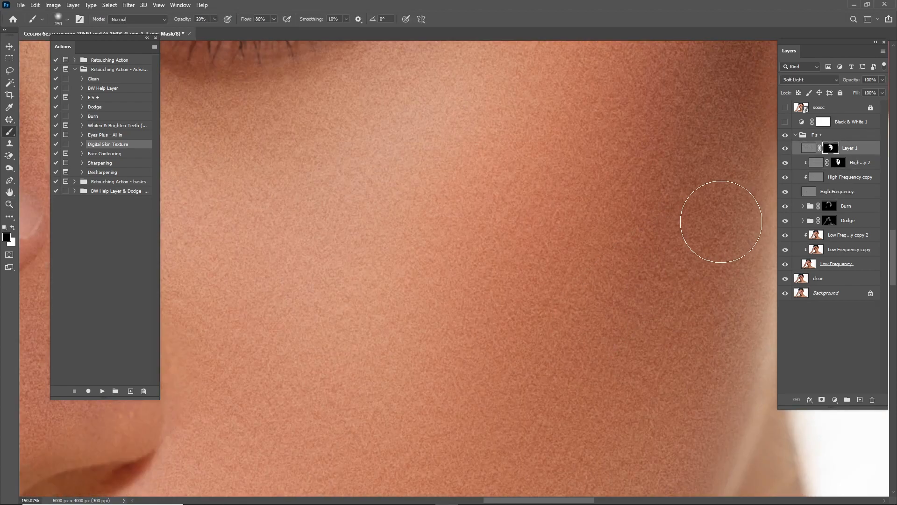
{"action": "type", "text": "30"}
{"action": "key", "text": "Return"}
{"action": "left_click", "coordinate": [848, 164]}
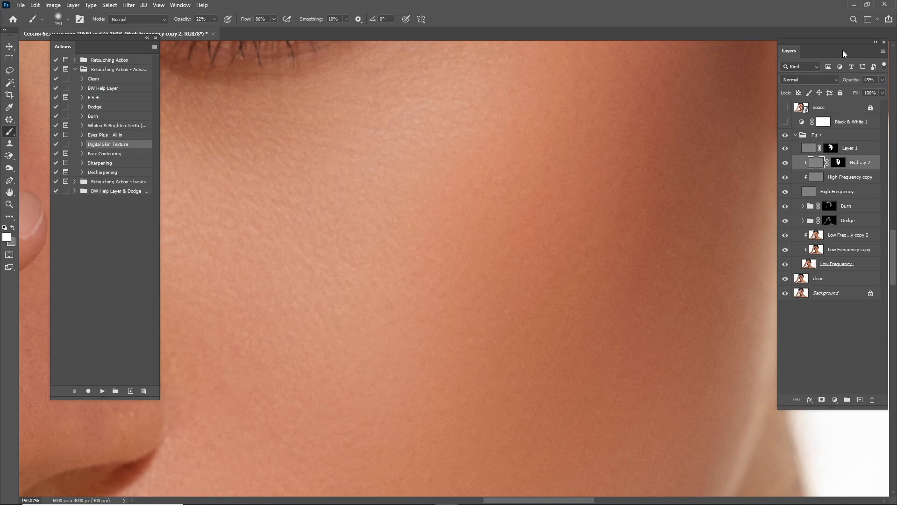
{"action": "left_click", "coordinate": [831, 148]}
{"action": "key", "text": "x"}
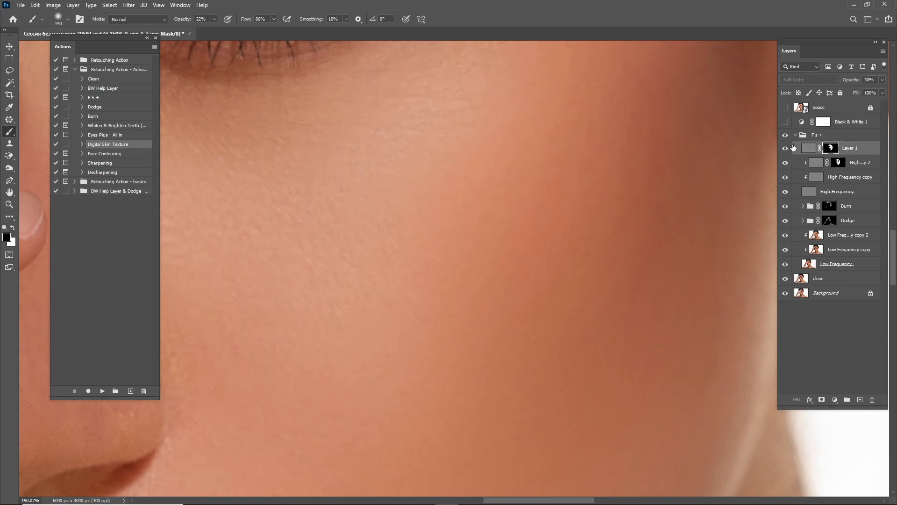
{"action": "type", "text": "22"}
{"action": "key", "text": "ctrl+0"}
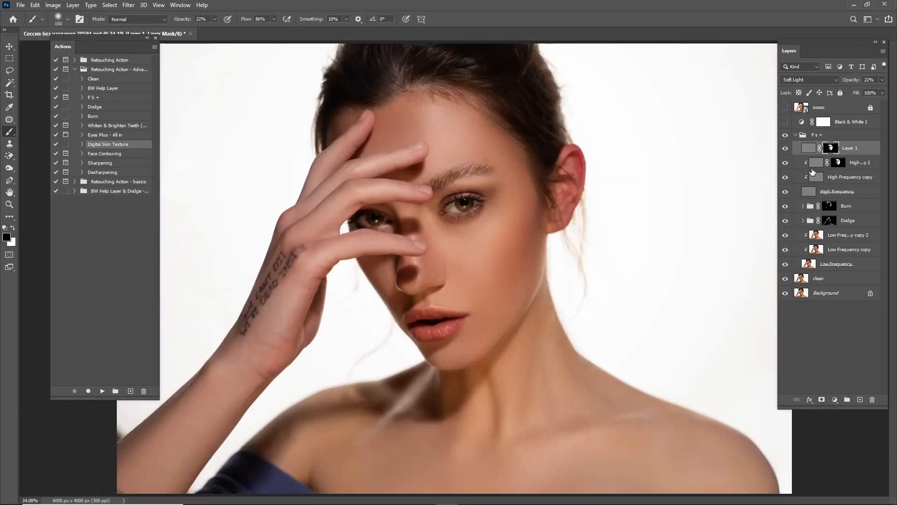
Collapse the F s + group and compare the retouch with the group hidden and with the original soooc layer
{"action": "left_click", "coordinate": [796, 135]}
{"action": "key", "text": "z"}
{"action": "mouse_move", "coordinate": [705, 178]}
{"action": "left_mouse_down"}
{"action": "mouse_move", "coordinate": [675, 186]}
{"action": "mouse_move", "coordinate": [783, 181]}
{"action": "left_mouse_up"}
{"action": "key", "text": "b"}
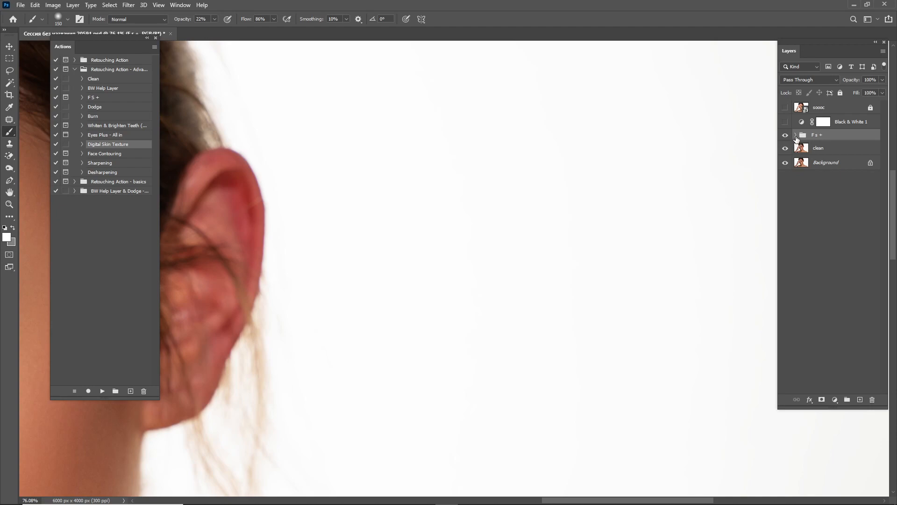
{"action": "key", "text": "ctrl+minus"}
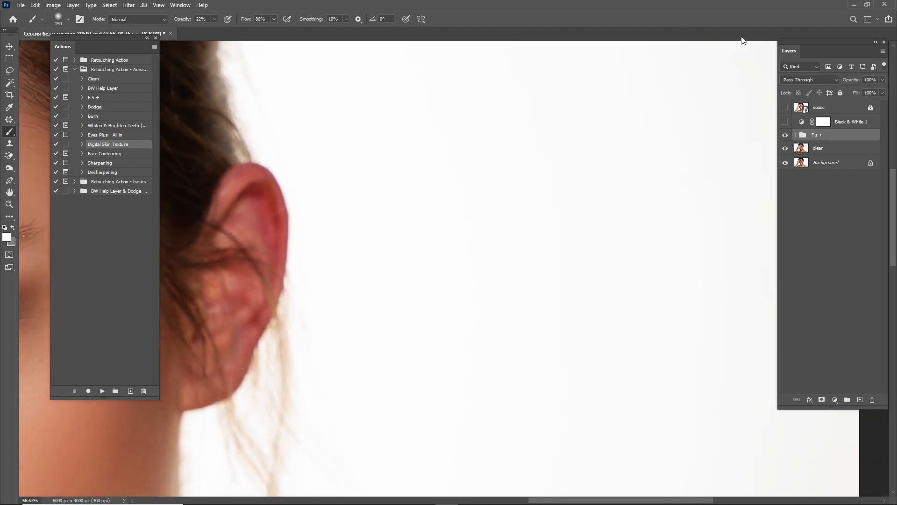
{"action": "key", "text": "ctrl+minus"}
{"action": "key", "text": "ctrl+0"}
{"action": "key", "text": "ctrl+space"}
{"action": "left_click_drag", "start_coordinate": [672, 220], "coordinate": [618, 224]}
{"action": "left_click", "coordinate": [786, 136]}
{"action": "left_click", "coordinate": [786, 136]}
{"action": "left_click", "coordinate": [786, 108]}
{"action": "left_click", "coordinate": [785, 108]}
{"action": "left_click", "coordinate": [787, 109]}
{"action": "left_click", "coordinate": [787, 107]}
{"action": "left_click", "coordinate": [787, 105]}
{"action": "left_click", "coordinate": [788, 105]}
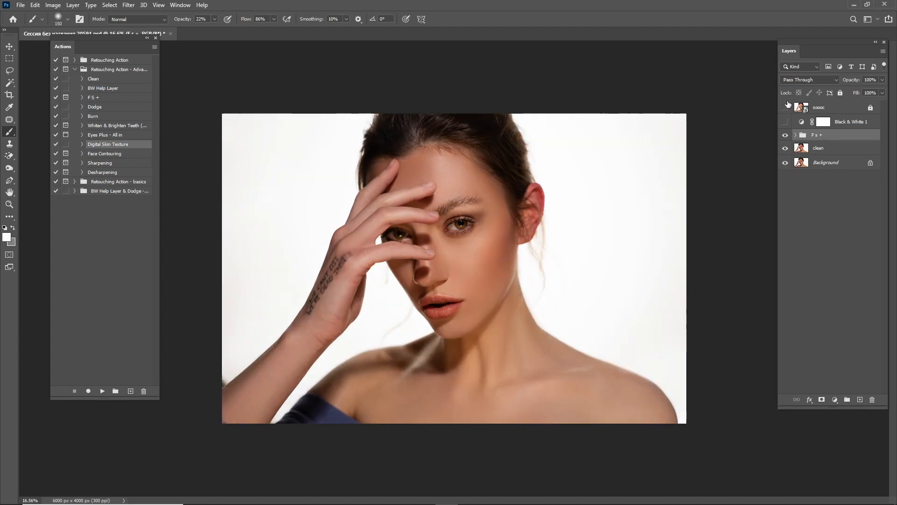
Group F s + with the clean layer under the name Retouch, and merge a duplicate of that group into one layer
{"action": "left_click", "coordinate": [818, 148], "text": "shift"}
{"action": "key", "text": "ctrl+g"}
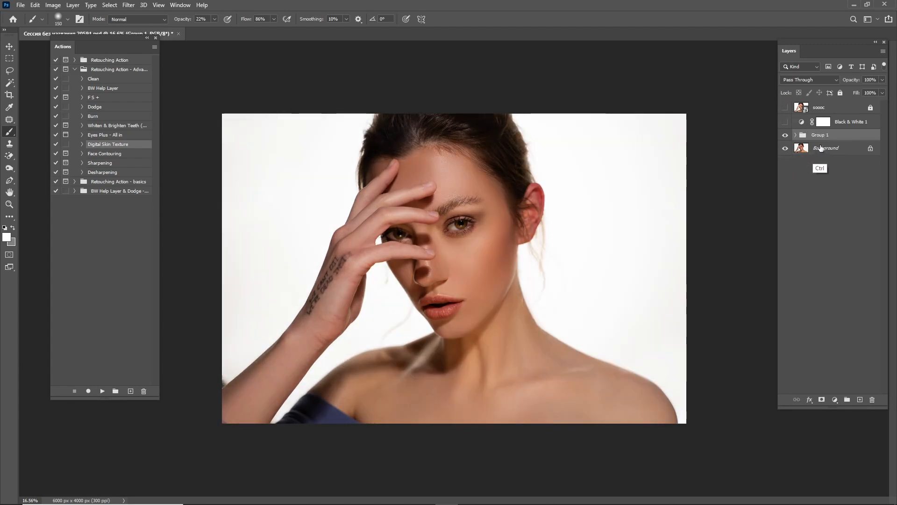
{"action": "double_click", "coordinate": [822, 136]}
{"action": "type", "text": "Reto8uch"}
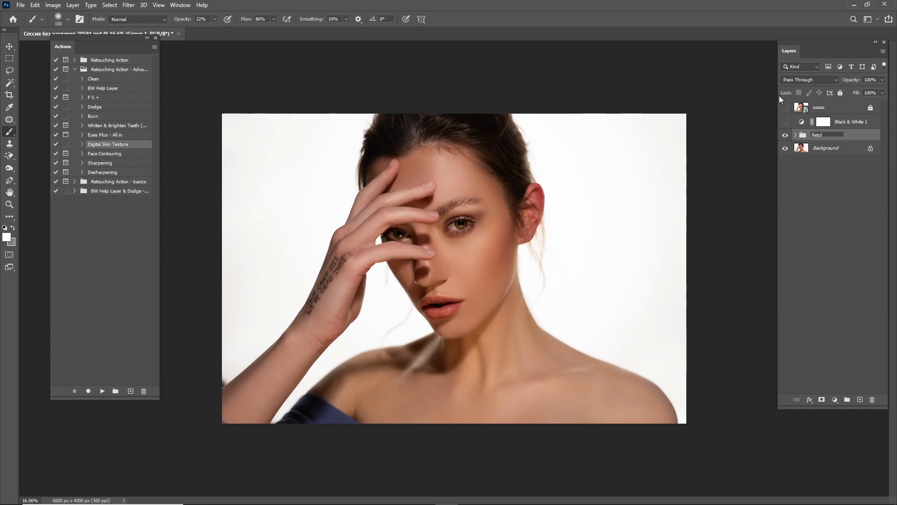
{"action": "key", "text": "Return"}
{"action": "key", "text": "ctrl+j"}
{"action": "key", "text": "ctrl+e"}
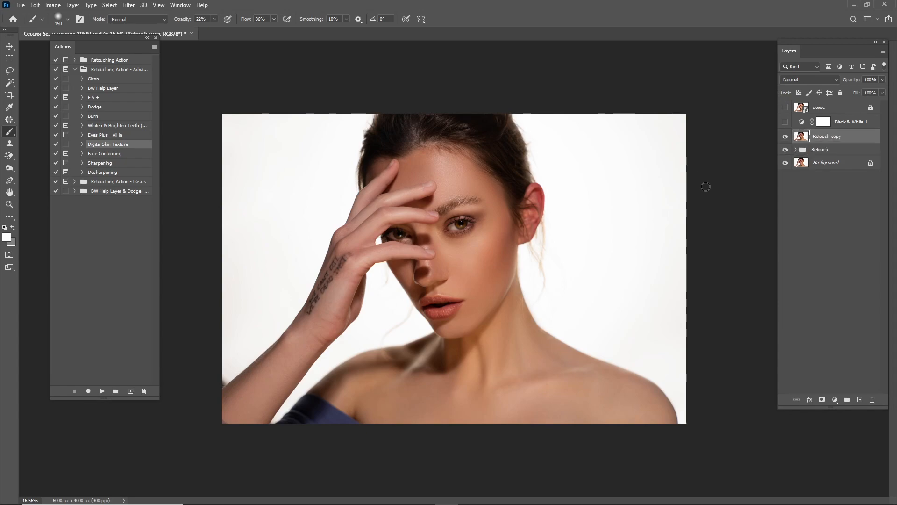
Hide the Retouch group and compare the merged Retouch copy with the unretouched layer and the soooc original
{"action": "left_click", "coordinate": [787, 137]}
{"action": "left_click", "coordinate": [787, 136]}
{"action": "left_click", "coordinate": [787, 136]}
{"action": "left_click", "coordinate": [788, 137]}
{"action": "left_click", "coordinate": [785, 108]}
{"action": "left_click", "coordinate": [785, 108]}
{"action": "left_click", "coordinate": [785, 108]}
{"action": "left_click", "coordinate": [785, 108]}
Add a Black & White adjustment in Luminosity mode above Retouch copy with Reds 31, Yellows 44 and Blues 46
{"action": "left_click", "coordinate": [835, 399]}
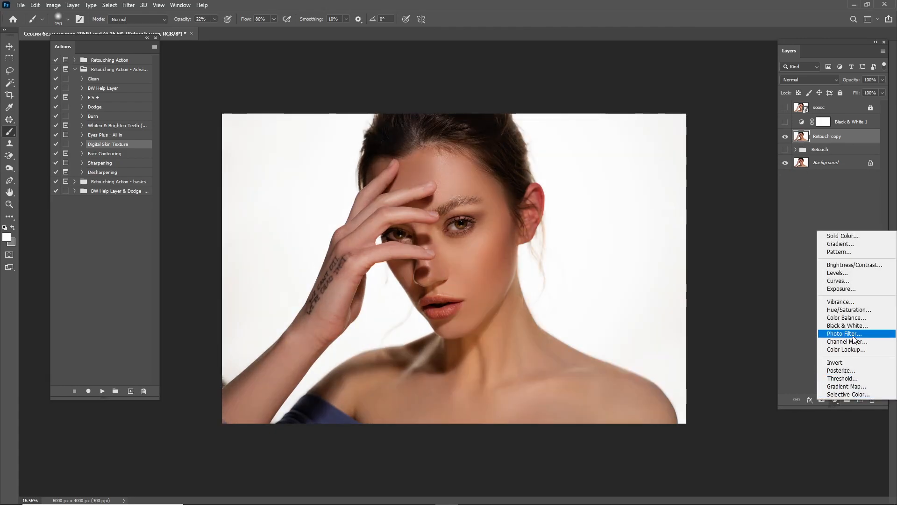
{"action": "left_click", "coordinate": [857, 327]}
{"action": "left_click", "coordinate": [811, 79]}
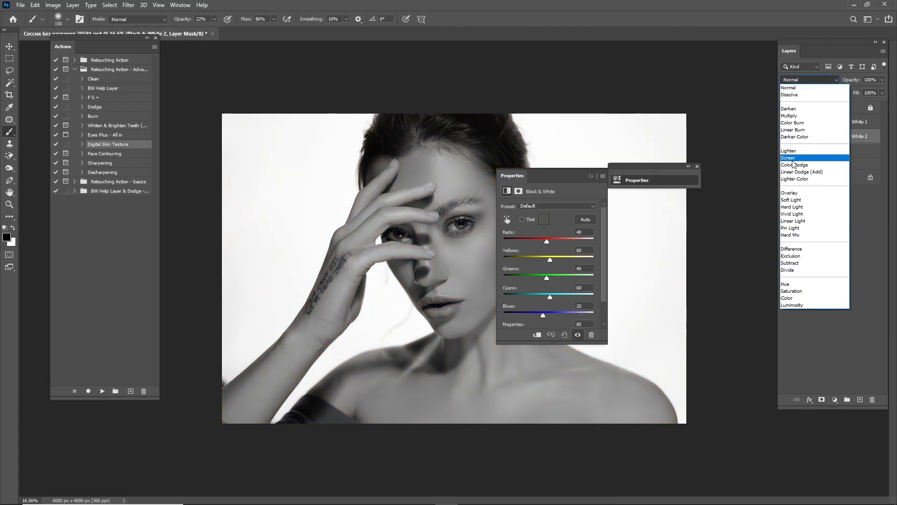
{"action": "left_click", "coordinate": [792, 305]}
{"action": "left_click_drag", "start_coordinate": [583, 177], "coordinate": [670, 129]}
{"action": "left_click_drag", "start_coordinate": [634, 193], "coordinate": [634, 211]}
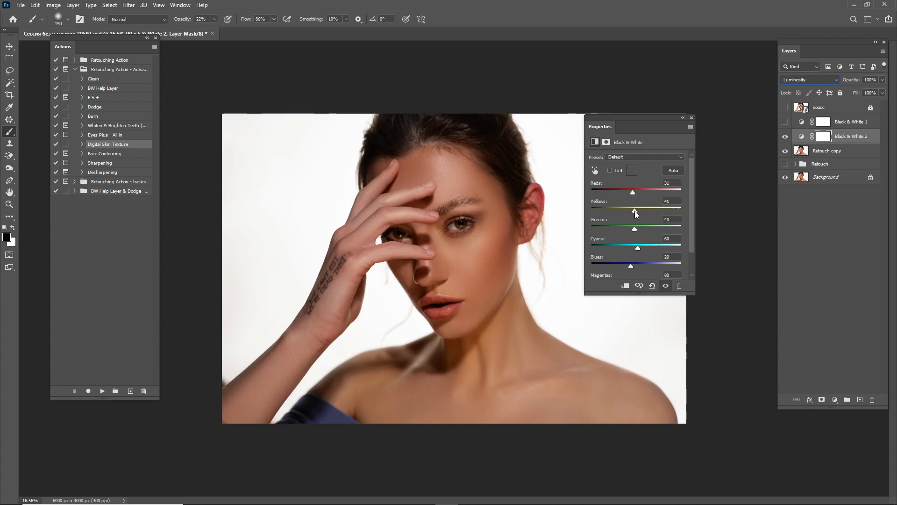
{"action": "left_click_drag", "start_coordinate": [631, 266], "coordinate": [636, 268]}
Compare the image with and without Black & White 2, and set that layer's opacity to 36%
{"action": "left_click", "coordinate": [783, 138]}
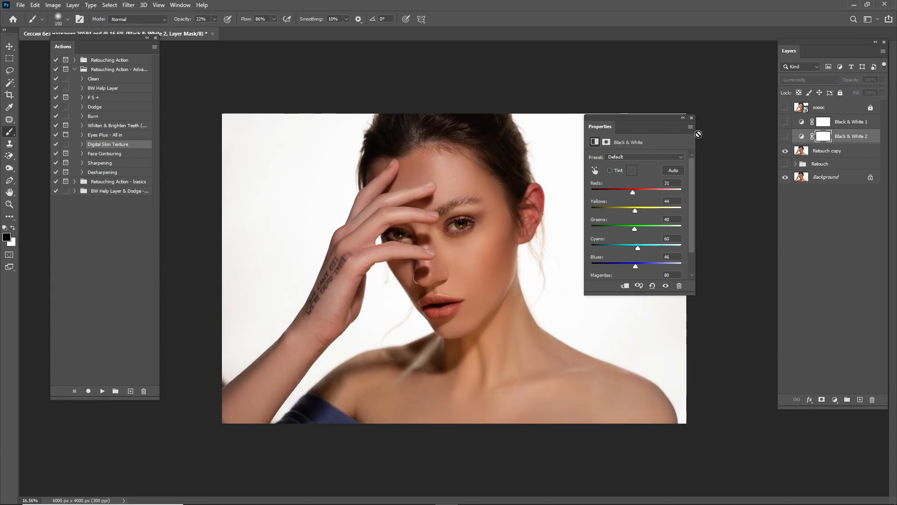
{"action": "left_click", "coordinate": [147, 38]}
{"action": "left_click_drag", "start_coordinate": [664, 125], "coordinate": [125, 86]}
{"action": "left_click", "coordinate": [786, 136]}
{"action": "left_click", "coordinate": [786, 136]}
{"action": "left_click", "coordinate": [786, 137]}
{"action": "left_click_drag", "start_coordinate": [850, 83], "coordinate": [834, 87]}
Add a Selective Color adjustment, slightly shift its Reds sliders, and lower the layer's opacity
{"action": "left_click", "coordinate": [835, 399]}
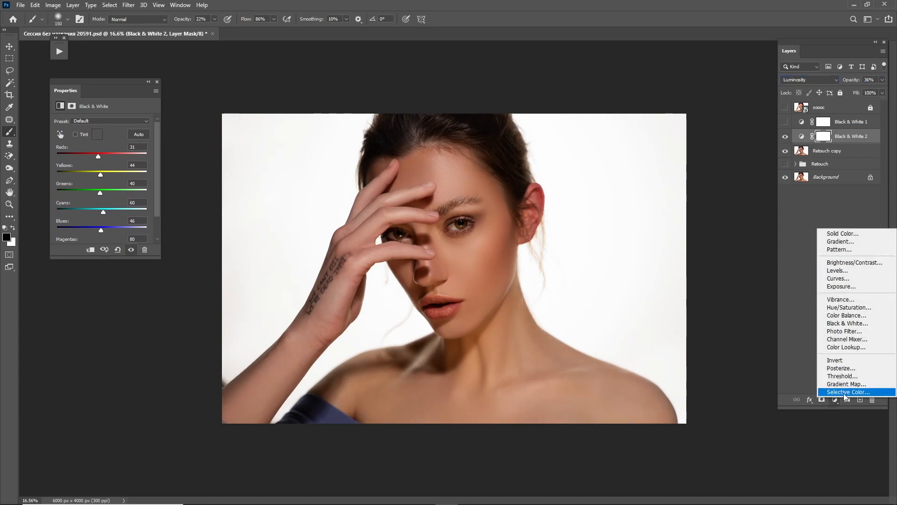
{"action": "left_click", "coordinate": [847, 392]}
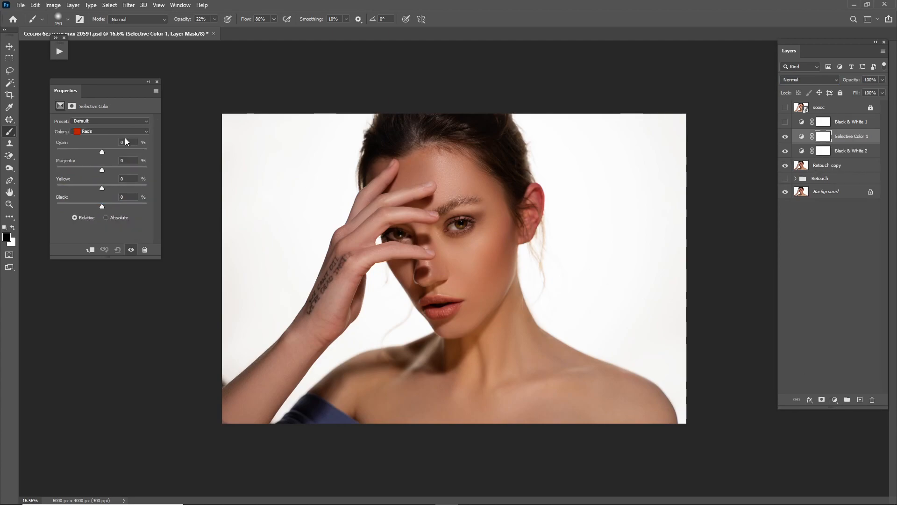
{"action": "left_click_drag", "start_coordinate": [102, 151], "coordinate": [106, 177]}
{"action": "left_click_drag", "start_coordinate": [104, 188], "coordinate": [105, 195]}
{"action": "left_click_drag", "start_coordinate": [850, 83], "coordinate": [829, 91]}
Add a second Selective Color adjustment with Yellows at Cyan +9, Magenta +4, Yellow -24 and Black +2, at 34% opacity
{"action": "left_click", "coordinate": [834, 399]}
{"action": "left_click", "coordinate": [837, 405]}
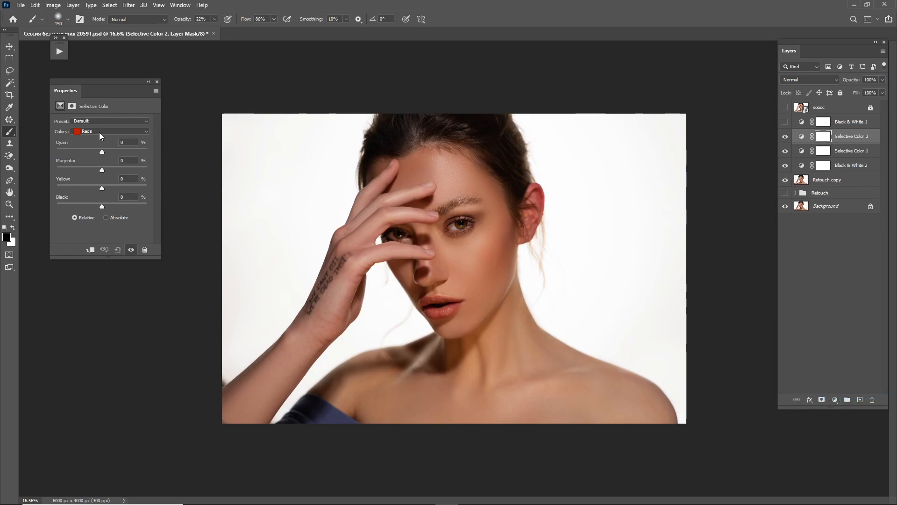
{"action": "left_click", "coordinate": [98, 131]}
{"action": "left_click", "coordinate": [92, 146]}
{"action": "left_click_drag", "start_coordinate": [102, 151], "coordinate": [93, 170]}
{"action": "left_click_drag", "start_coordinate": [103, 206], "coordinate": [107, 207]}
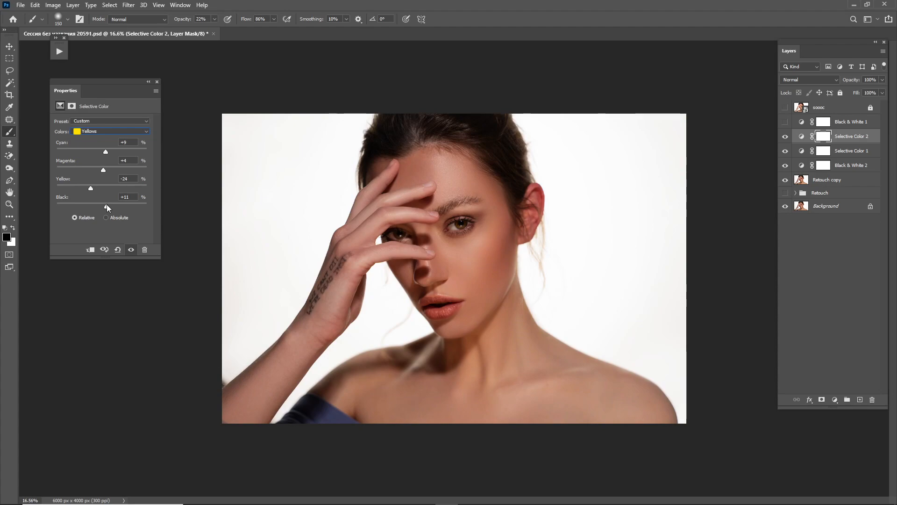
{"action": "left_click_drag", "start_coordinate": [851, 80], "coordinate": [839, 92]}
Add a Hue/Saturation adjustment, target the ear's reds by sampling, and set their hue to +12
{"action": "left_click", "coordinate": [835, 400]}
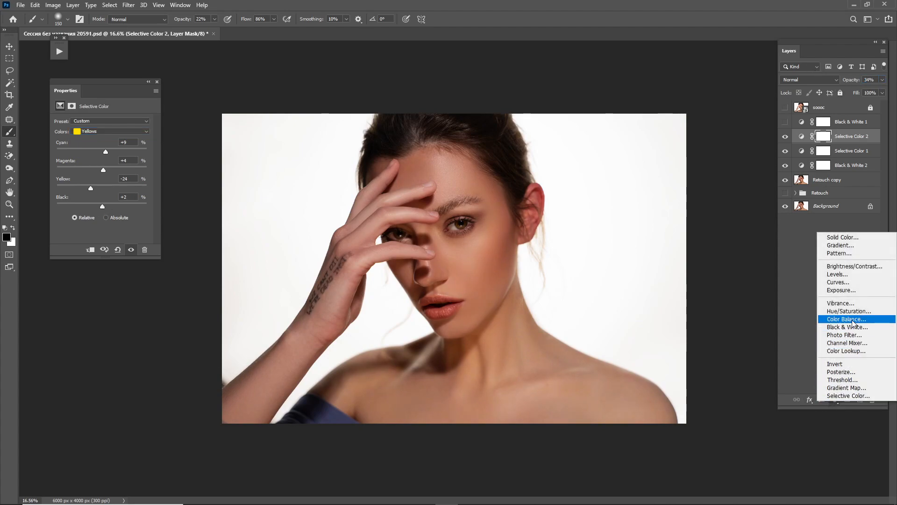
{"action": "left_click", "coordinate": [837, 314]}
{"action": "left_click", "coordinate": [61, 135]}
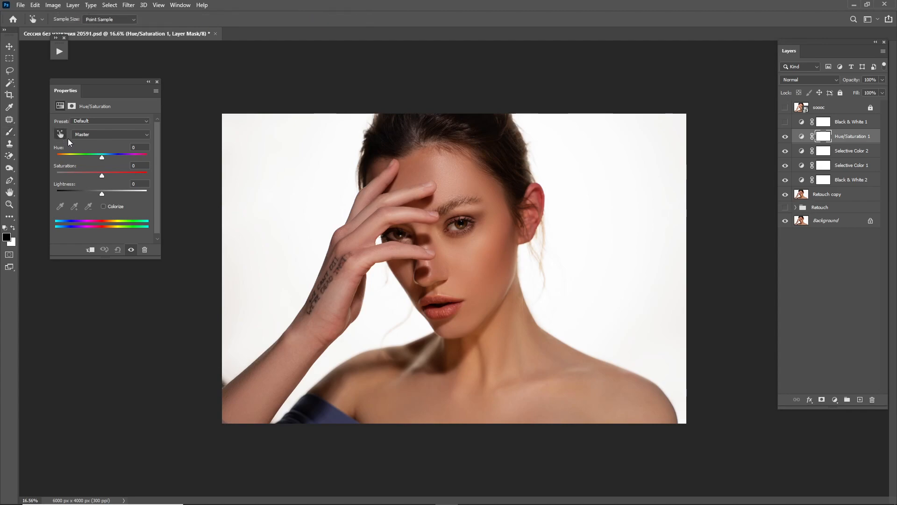
{"action": "left_click", "coordinate": [543, 188]}
{"action": "left_click_drag", "start_coordinate": [103, 158], "coordinate": [108, 158]}
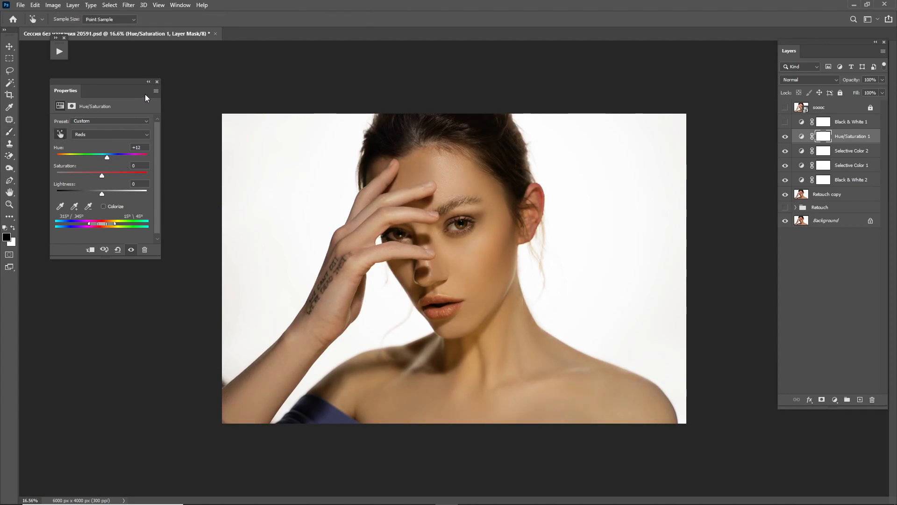
Invert the Hue/Saturation mask and paint the hue shift onto the red ear with a size 300 brush at 100% opacity
{"action": "left_click", "coordinate": [149, 81]}
{"action": "key", "text": "x"}
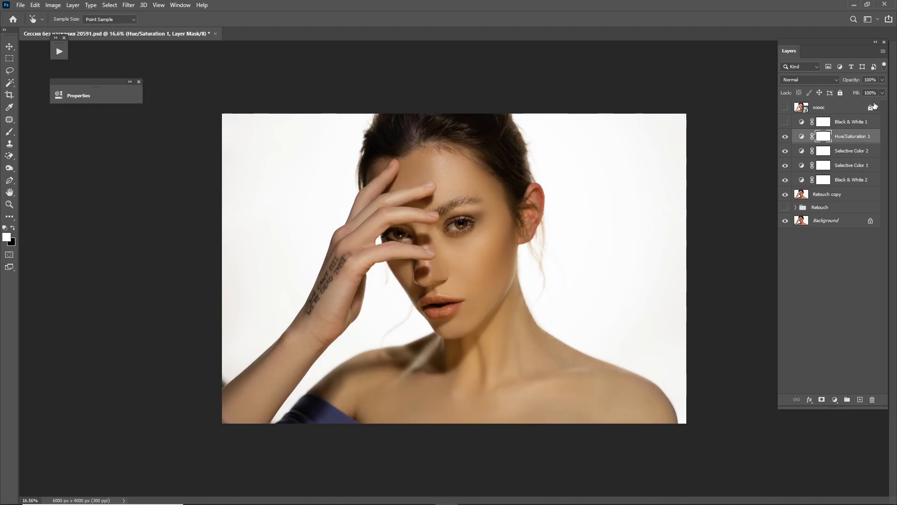
{"action": "key", "text": "ctrl+i"}
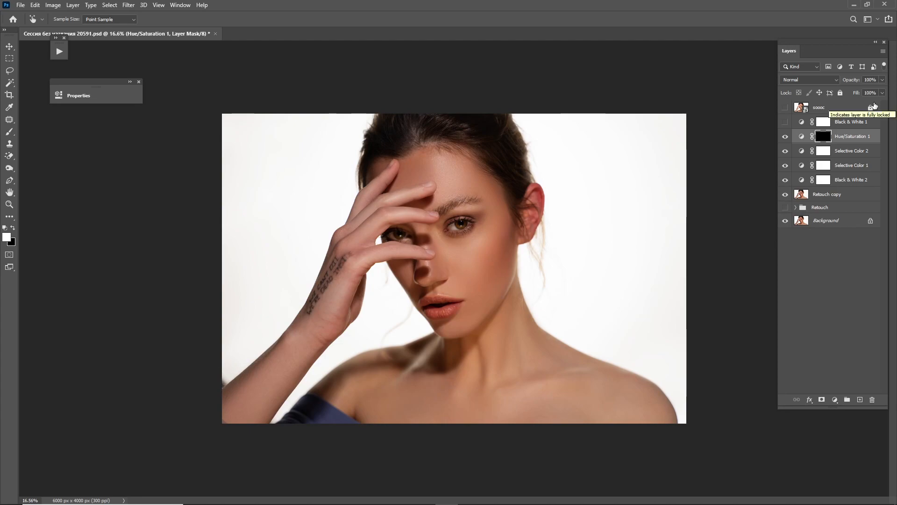
{"action": "key", "text": "b"}
{"action": "scroll", "coordinate": [538, 225], "scroll_direction": "up", "scroll_amount": 3}
{"action": "key", "text": "bracketright"}
{"action": "key", "text": "bracketright"}
{"action": "key", "text": "bracketright"}
{"action": "key", "text": "bracketright"}
{"action": "mouse_move", "coordinate": [455, 299]}
{"action": "left_mouse_down"}
{"action": "mouse_move", "coordinate": [446, 281]}
{"action": "mouse_move", "coordinate": [466, 266]}
{"action": "mouse_move", "coordinate": [468, 188]}
{"action": "mouse_move", "coordinate": [449, 181]}
{"action": "mouse_move", "coordinate": [453, 195]}
{"action": "mouse_move", "coordinate": [465, 194]}
{"action": "mouse_move", "coordinate": [440, 229]}
{"action": "mouse_move", "coordinate": [462, 226]}
{"action": "mouse_move", "coordinate": [439, 334]}
{"action": "mouse_move", "coordinate": [465, 218]}
{"action": "left_mouse_up"}
{"action": "key", "text": "0"}
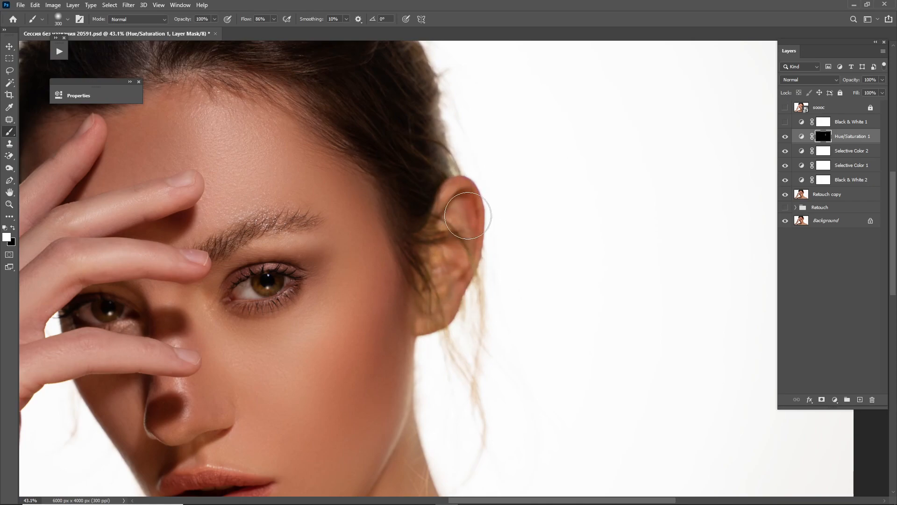
{"action": "key", "text": "x"}
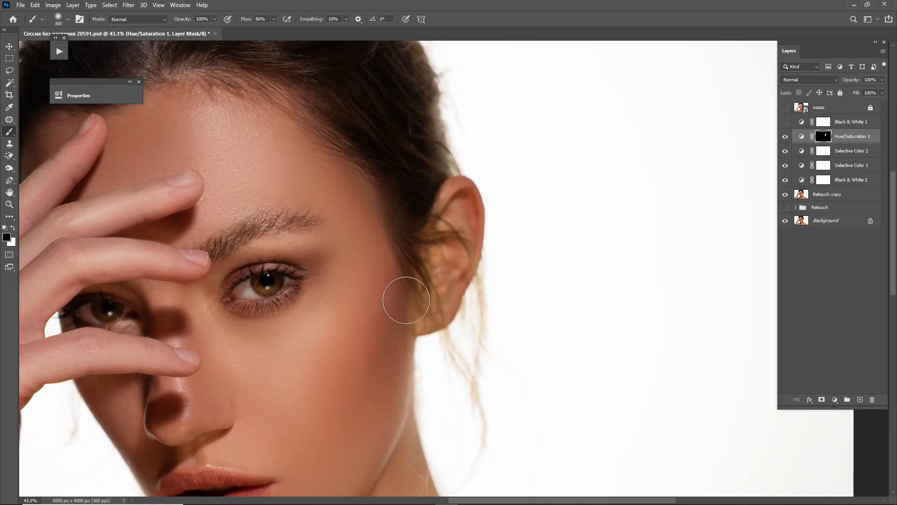
Fit the image in view and reduce the Hue/Saturation 1 layer's opacity to 50%
{"action": "key", "text": "x"}
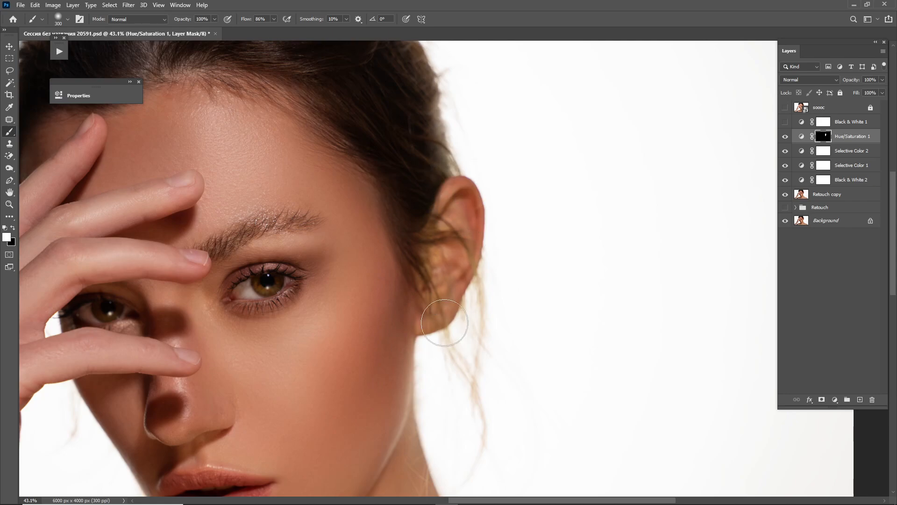
{"action": "key", "text": "ctrl+0"}
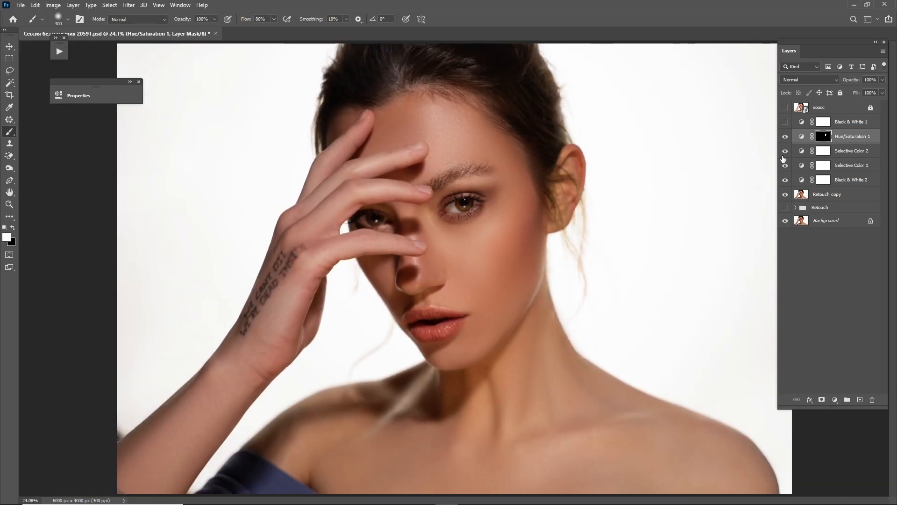
{"action": "left_click_drag", "start_coordinate": [836, 84], "coordinate": [846, 83]}
{"action": "key", "text": "ctrl+minus"}
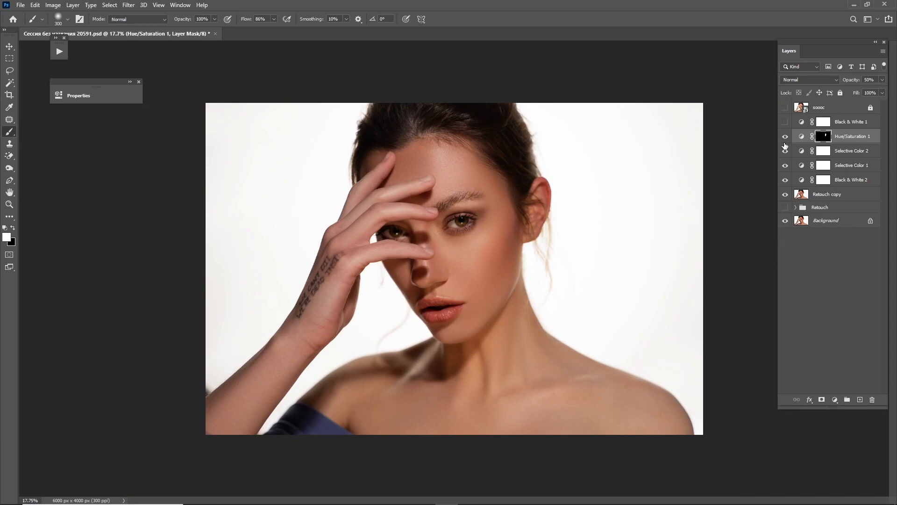
Add a Selective Color adjustment above Hue/Saturation 1 and set its Whites to Black -80
{"action": "left_click", "coordinate": [835, 399]}
{"action": "left_click", "coordinate": [849, 395]}
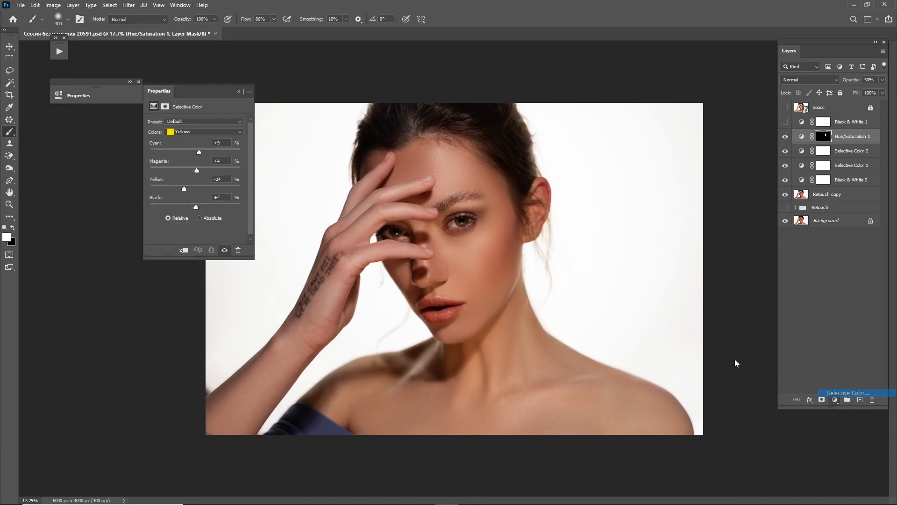
{"action": "left_click", "coordinate": [211, 132]}
{"action": "left_click", "coordinate": [191, 185]}
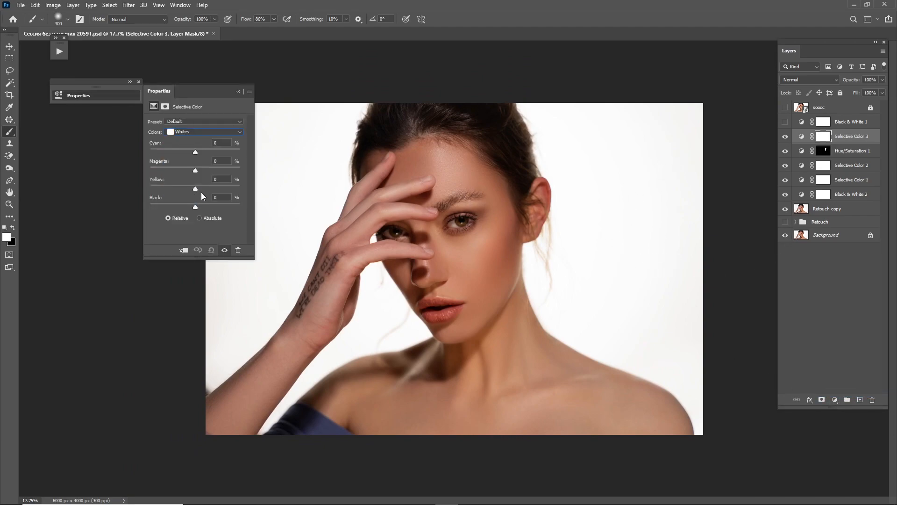
{"action": "mouse_move", "coordinate": [196, 207]}
{"action": "left_mouse_down"}
{"action": "mouse_move", "coordinate": [169, 207]}
{"action": "mouse_move", "coordinate": [190, 210]}
{"action": "left_mouse_up"}
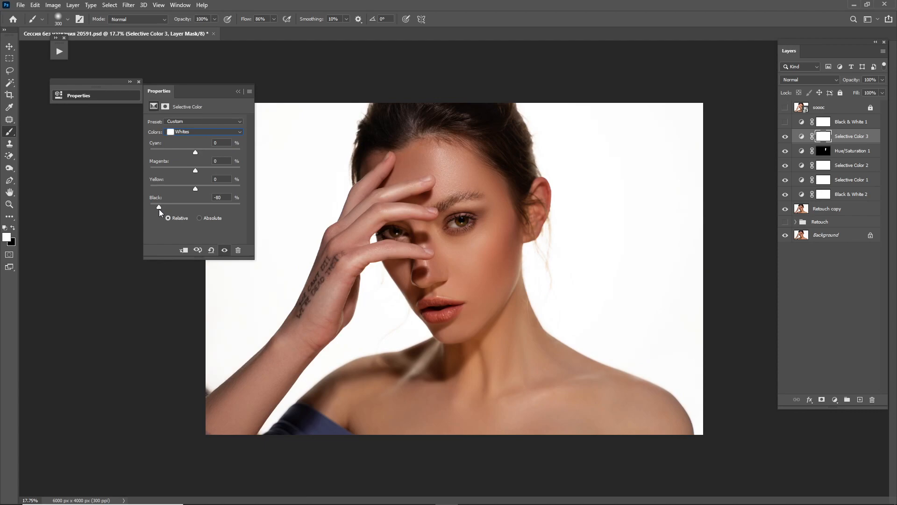
{"action": "left_click", "coordinate": [239, 91]}
Invert the Selective Color 3 mask and paint the highlight brightening onto the face with a large soft white brush
{"action": "key", "text": "ctrl+i"}
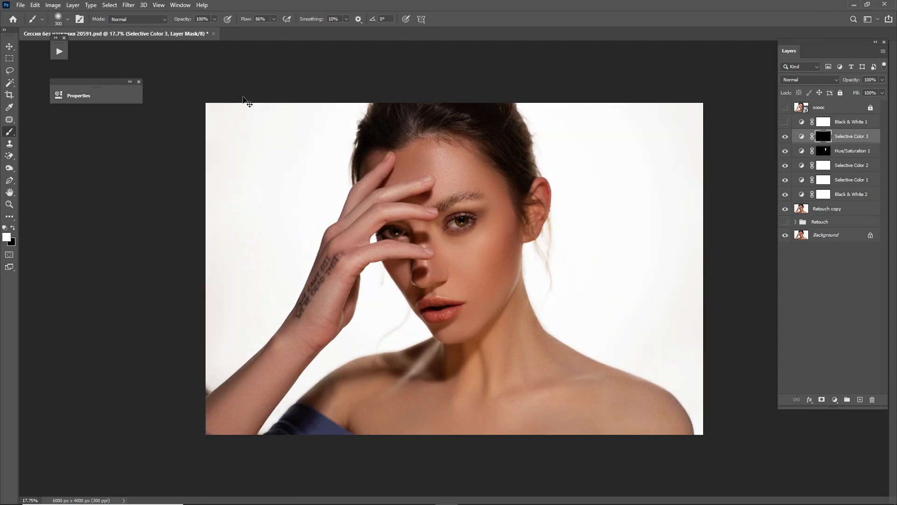
{"action": "key", "text": "bracketright"}
{"action": "key", "text": "bracketright"}
{"action": "key", "text": "bracketright"}
{"action": "key", "text": "bracketright"}
{"action": "key", "text": "bracketright"}
{"action": "key", "text": "bracketright"}
{"action": "key", "text": "bracketright"}
{"action": "key", "text": "bracketright"}
{"action": "mouse_move", "coordinate": [455, 234]}
{"action": "left_mouse_down"}
{"action": "mouse_move", "coordinate": [470, 159]}
{"action": "mouse_move", "coordinate": [454, 150]}
{"action": "left_mouse_up"}
{"action": "key", "text": "bracketleft"}
{"action": "key", "text": "bracketleft"}
{"action": "key", "text": "bracketleft"}
{"action": "key", "text": "bracketleft"}
Compare the face with and without Selective Color 3 and lower that layer's opacity to 26%
{"action": "left_click", "coordinate": [786, 137]}
{"action": "left_click", "coordinate": [786, 137]}
{"action": "left_click_drag", "start_coordinate": [857, 84], "coordinate": [837, 86]}
Add another Selective Color adjustment, set its Blacks to Black +5, and lower the layer's opacity
{"action": "left_click", "coordinate": [835, 399]}
{"action": "left_click", "coordinate": [839, 395]}
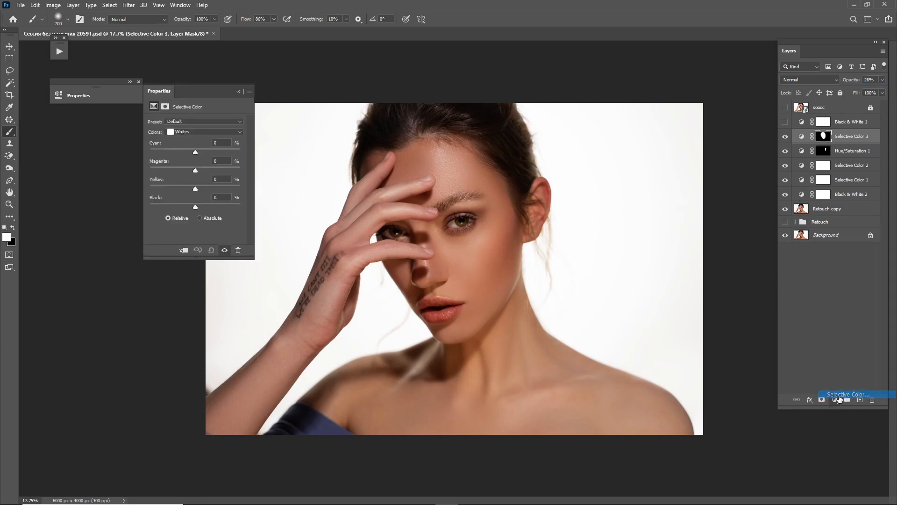
{"action": "left_click", "coordinate": [208, 131]}
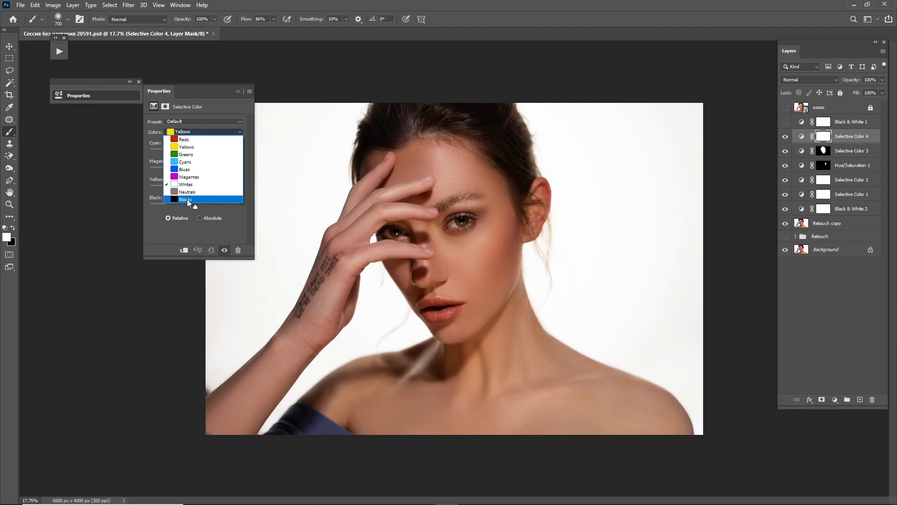
{"action": "left_click", "coordinate": [186, 199]}
{"action": "left_click_drag", "start_coordinate": [195, 206], "coordinate": [201, 206]}
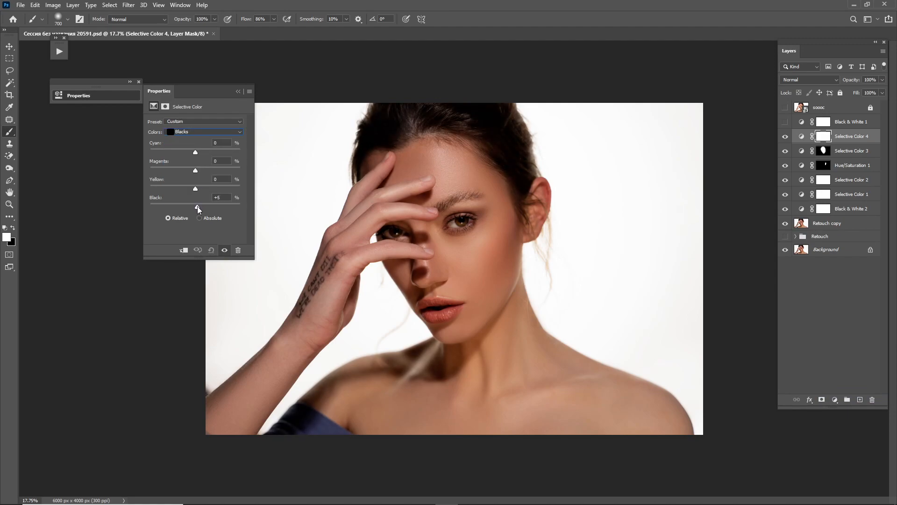
{"action": "left_click", "coordinate": [238, 92]}
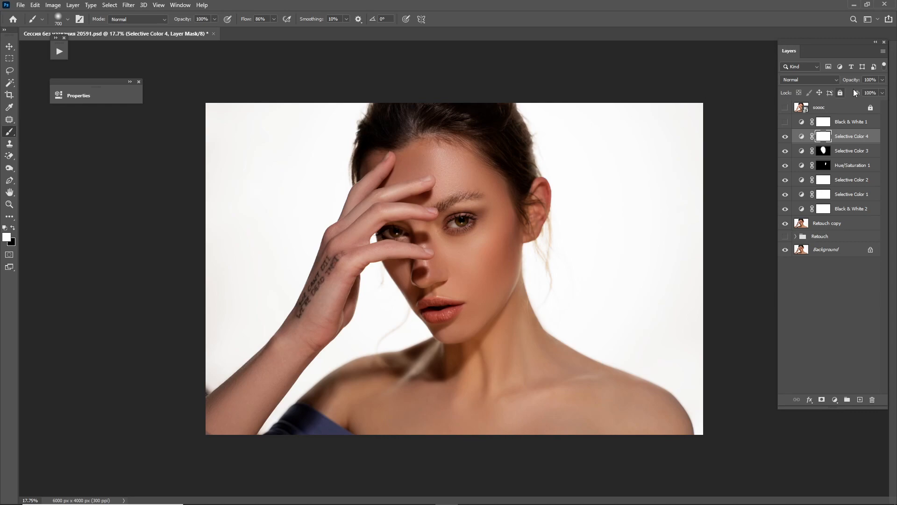
{"action": "left_click_drag", "start_coordinate": [850, 80], "coordinate": [850, 83]}
Add a fifth Selective Color adjustment with Blacks at Cyan +4 and Yellow -8, and lower its opacity
{"action": "left_click", "coordinate": [835, 399]}
{"action": "left_click", "coordinate": [842, 395]}
{"action": "left_click_drag", "start_coordinate": [195, 189], "coordinate": [192, 190]}
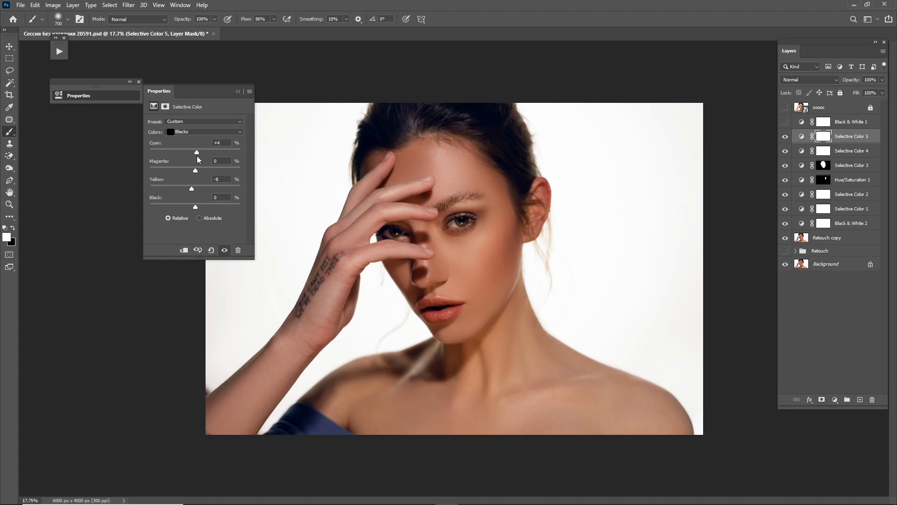
{"action": "left_click", "coordinate": [239, 92]}
{"action": "left_click", "coordinate": [785, 136]}
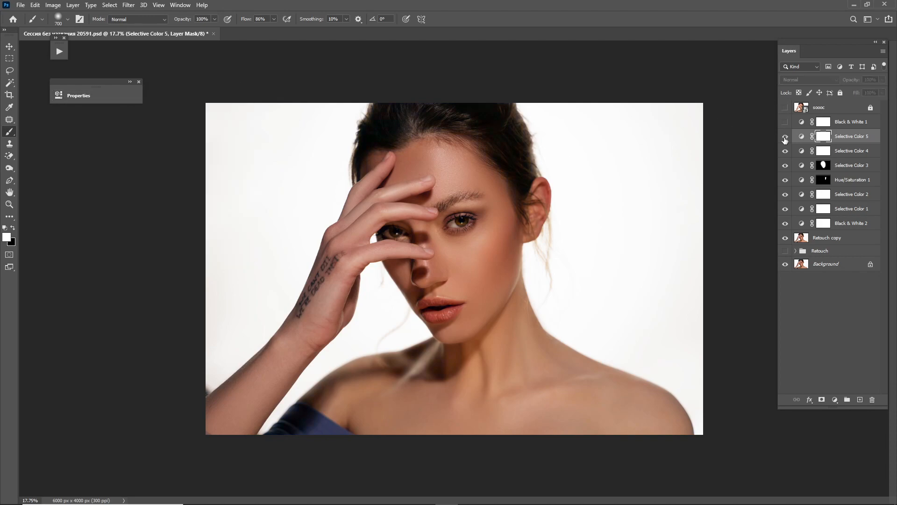
{"action": "left_click_drag", "start_coordinate": [858, 81], "coordinate": [846, 82]}
Add a Color Lookup adjustment above Selective Color 5 using the FoggyNight.3DL LUT
{"action": "left_click", "coordinate": [835, 400]}
{"action": "left_click", "coordinate": [849, 347]}
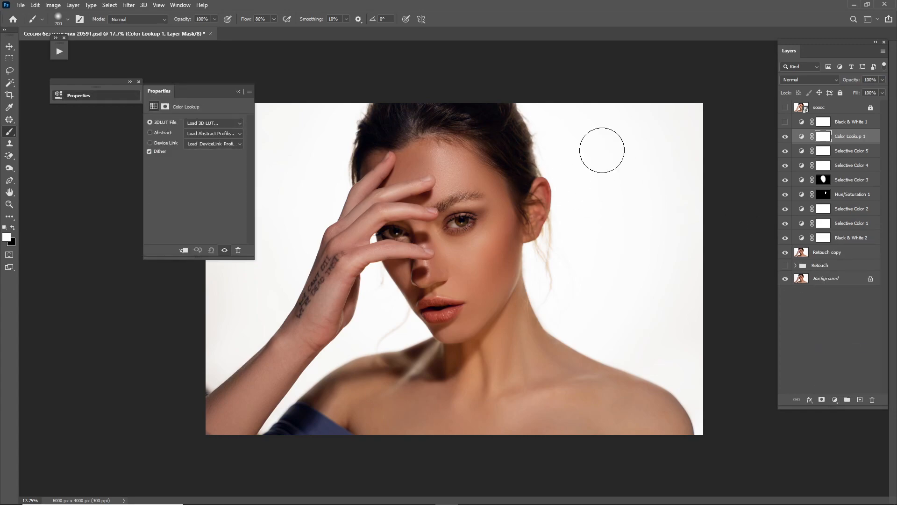
{"action": "left_click", "coordinate": [233, 127]}
{"action": "left_click", "coordinate": [210, 251]}
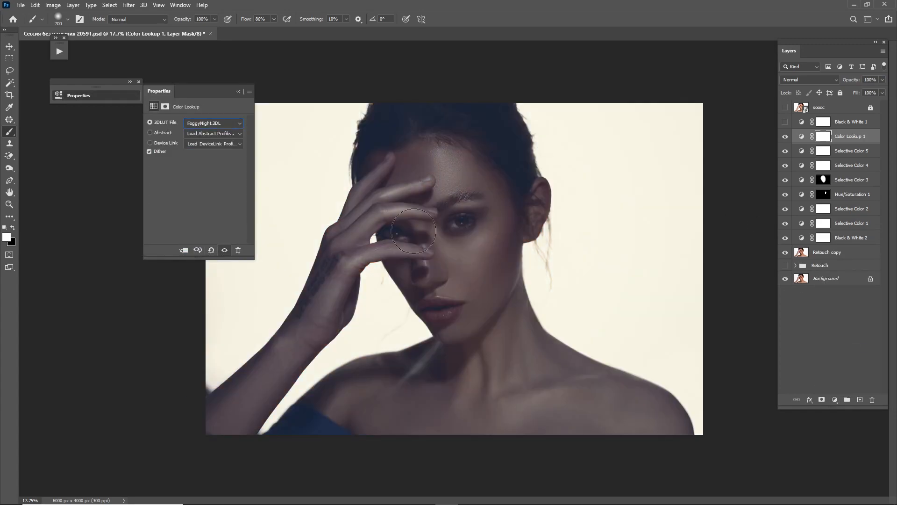
Duplicate the Color Lookup layer twice and hide both copies
{"action": "left_click_drag", "start_coordinate": [857, 137], "coordinate": [859, 400]}
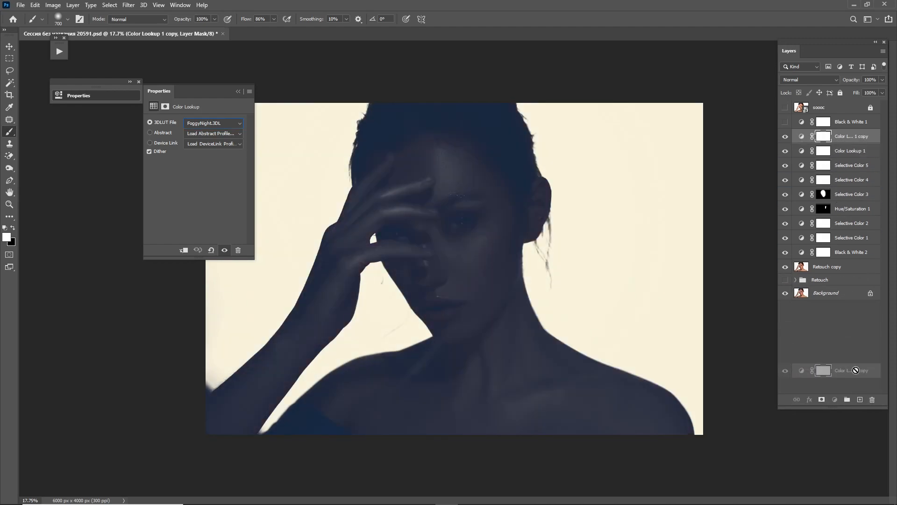
{"action": "left_click_drag", "start_coordinate": [852, 136], "coordinate": [860, 400]}
{"action": "left_click_drag", "start_coordinate": [787, 138], "coordinate": [786, 166]}
{"action": "left_click", "coordinate": [786, 166]}
Set the original Color Lookup 1 layer to Luminosity blending at 15% opacity
{"action": "left_click", "coordinate": [843, 164]}
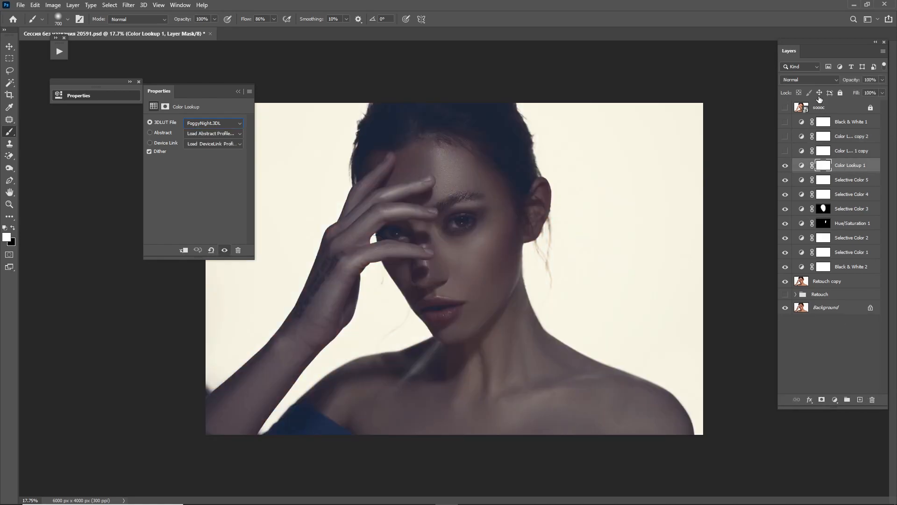
{"action": "left_click", "coordinate": [810, 79]}
{"action": "left_click", "coordinate": [796, 305]}
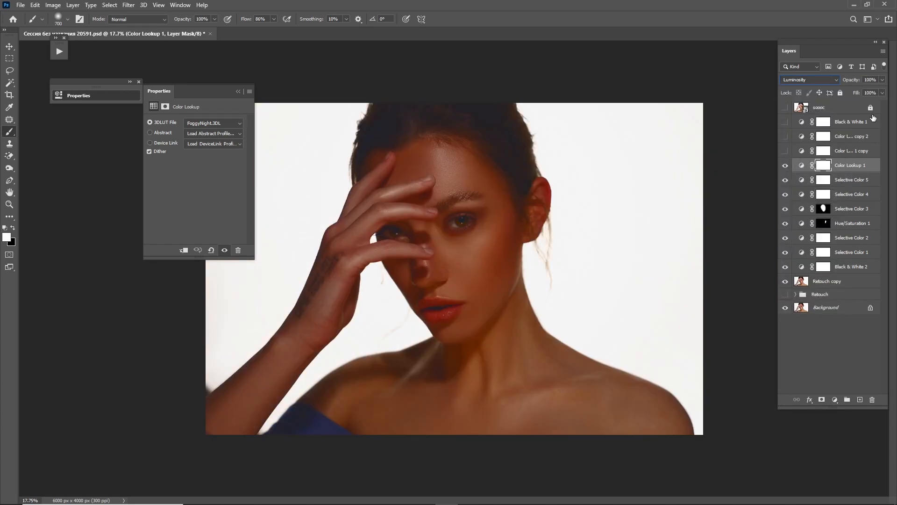
{"action": "left_click", "coordinate": [877, 79]}
{"action": "type", "text": "15"}
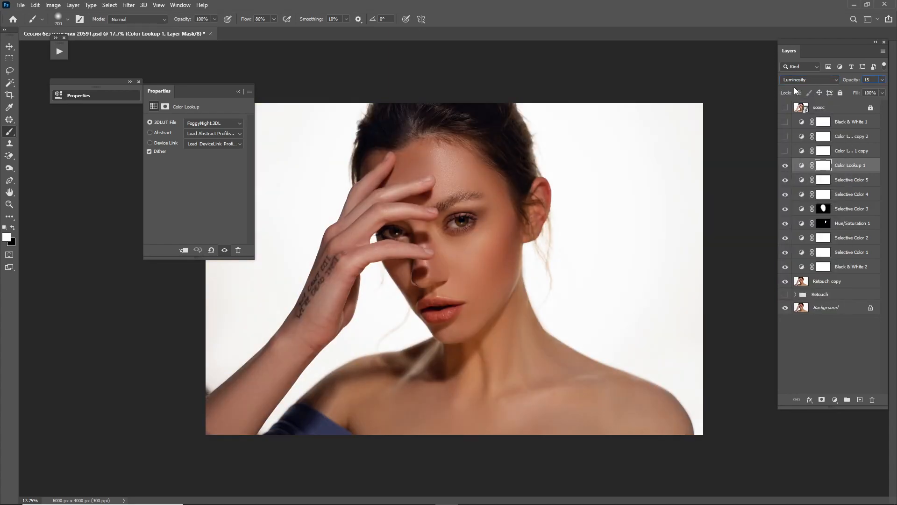
Show the first Color Lookup copy and set it to Lighten blending at 15% opacity
{"action": "left_click", "coordinate": [785, 150]}
{"action": "left_click", "coordinate": [824, 150]}
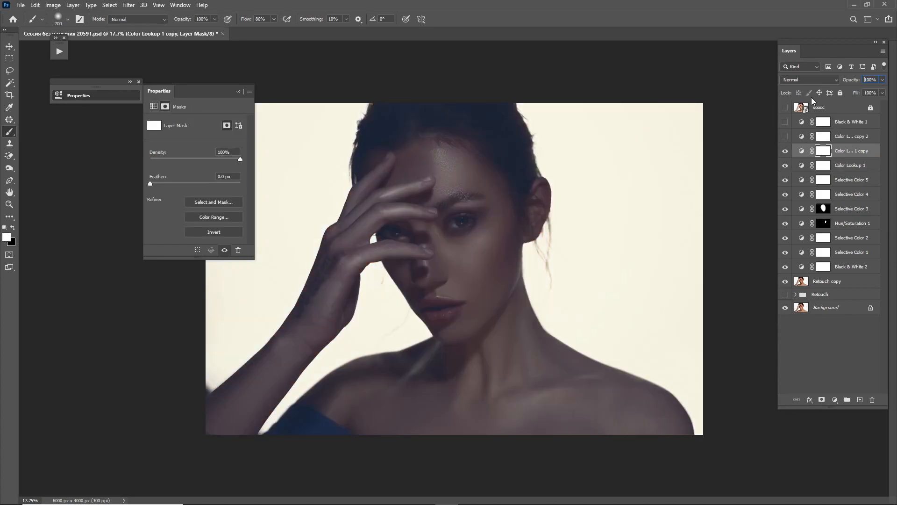
{"action": "left_click", "coordinate": [807, 79]}
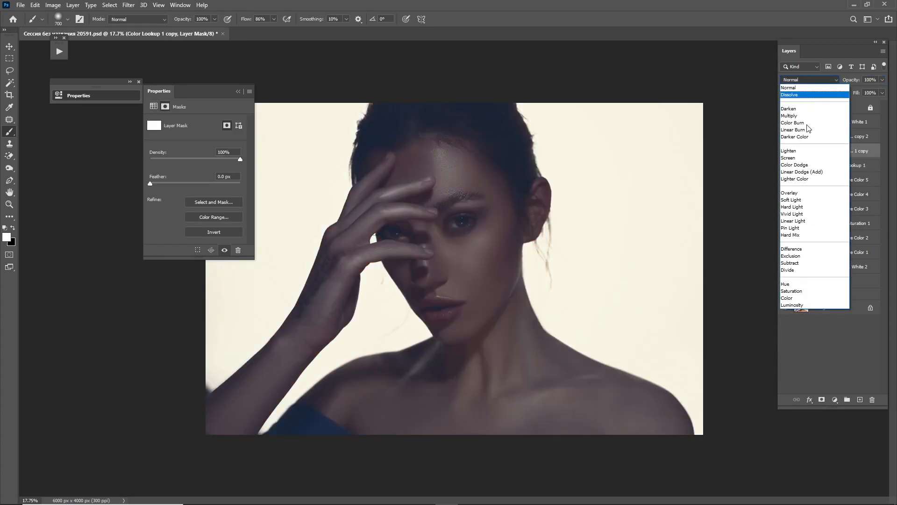
{"action": "left_click", "coordinate": [801, 151]}
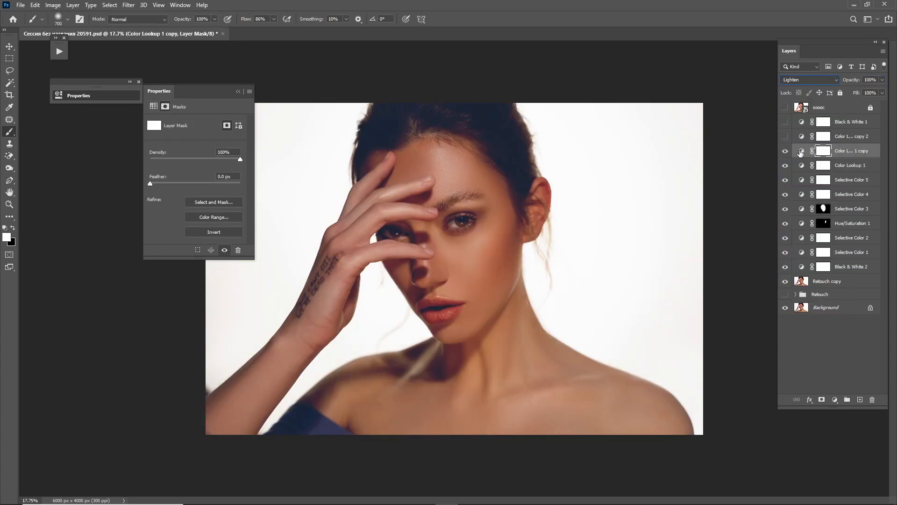
{"action": "left_click", "coordinate": [870, 79]}
{"action": "type", "text": "1"}
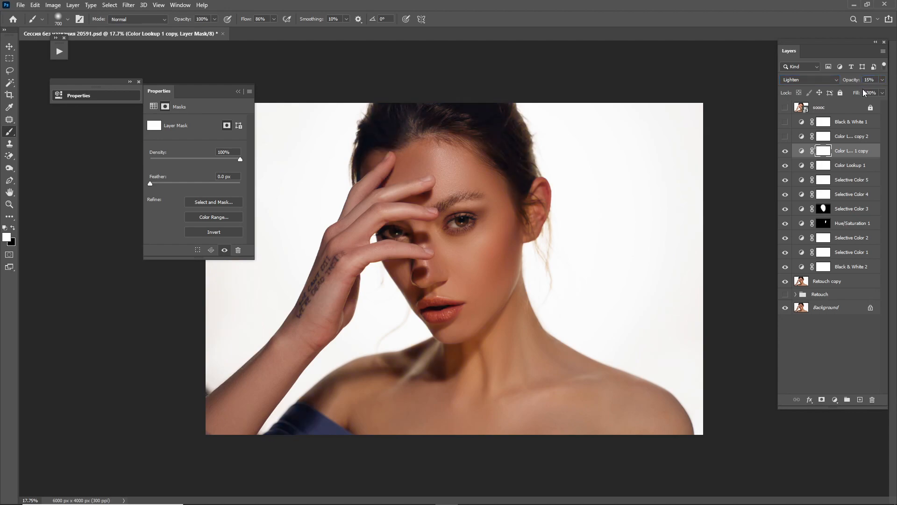
Preview the second Color Lookup copy and the Black & White 1 help layer, then hide both
{"action": "left_click", "coordinate": [822, 138]}
{"action": "left_click", "coordinate": [786, 137]}
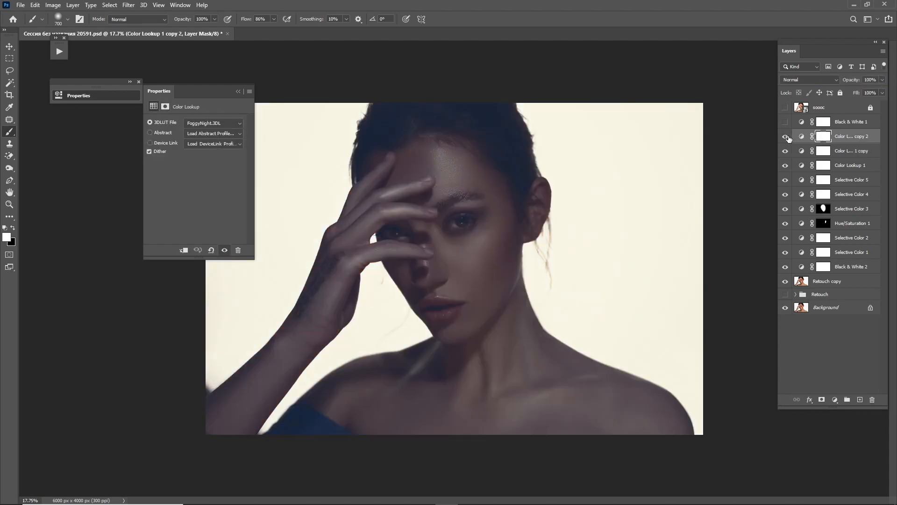
{"action": "left_click_drag", "start_coordinate": [846, 136], "coordinate": [839, 121]}
{"action": "left_click", "coordinate": [786, 123]}
{"action": "left_click", "coordinate": [786, 136]}
{"action": "left_click", "coordinate": [803, 141]}
{"action": "left_click", "coordinate": [786, 122]}
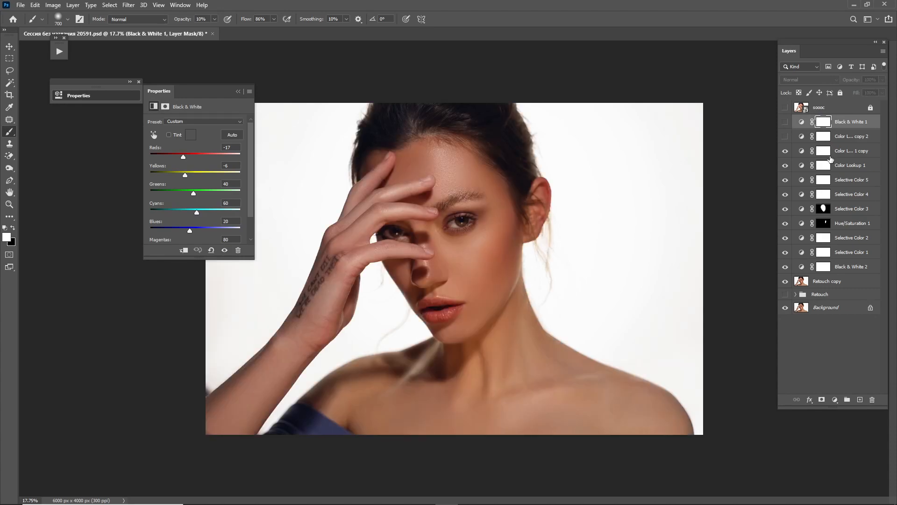
Add a Photo Filter adjustment above the first Color Lookup copy, using Warming Filter (85) at 74% density
{"action": "left_click", "coordinate": [836, 151]}
{"action": "left_click", "coordinate": [835, 399]}
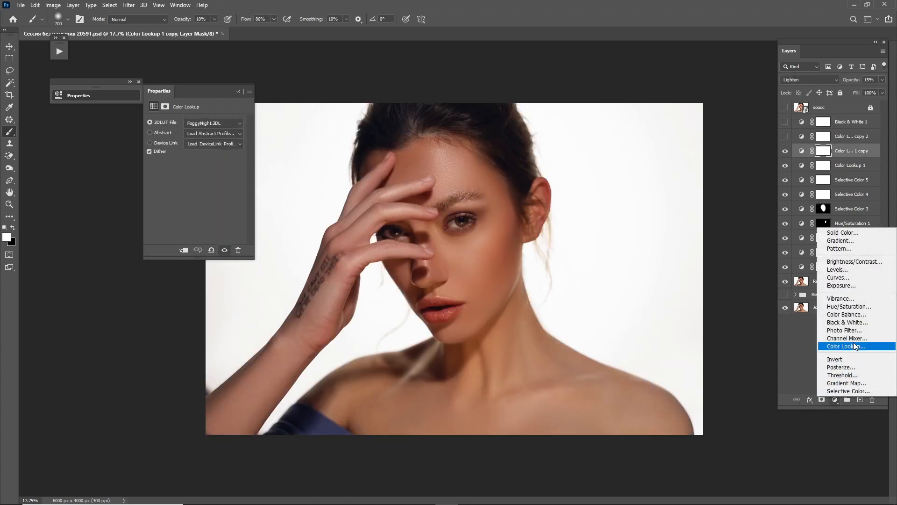
{"action": "left_click", "coordinate": [857, 330]}
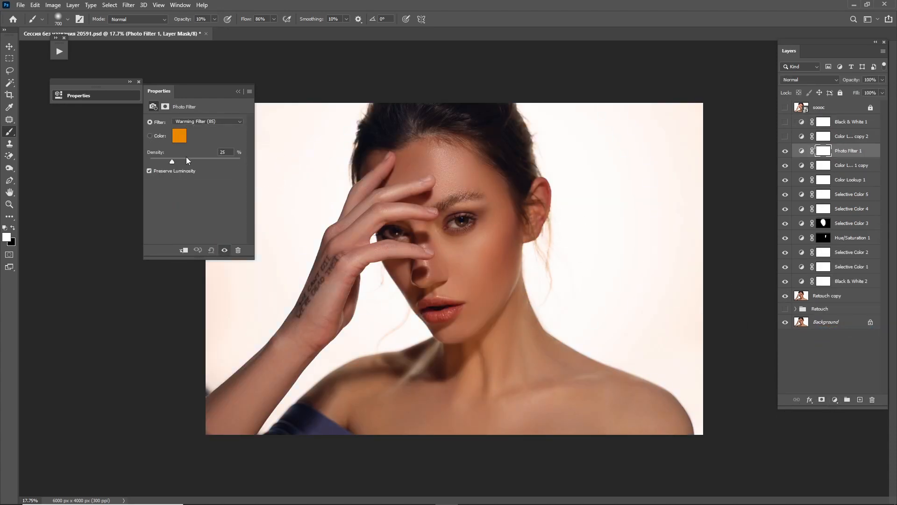
{"action": "left_click_drag", "start_coordinate": [216, 161], "coordinate": [216, 161]}
Set the Photo Filter layer to Screen blending at 5% opacity
{"action": "left_click", "coordinate": [794, 80]}
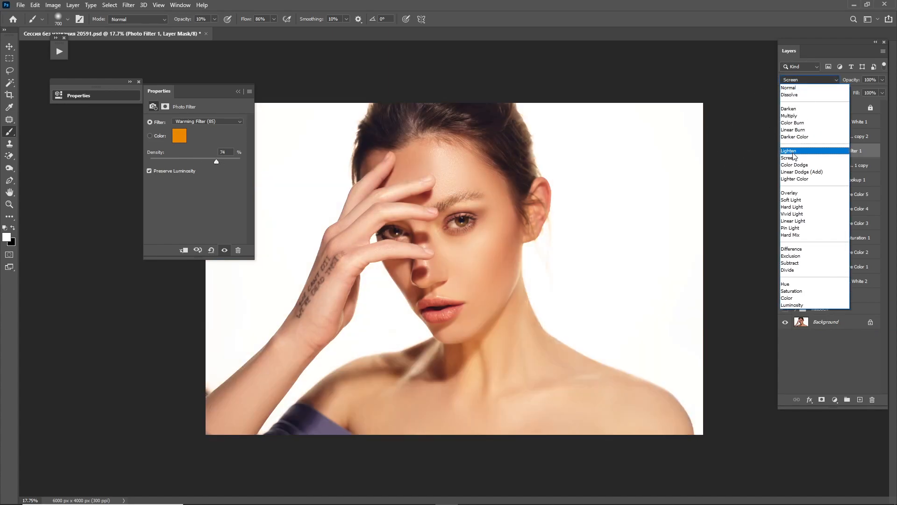
{"action": "left_click", "coordinate": [793, 158]}
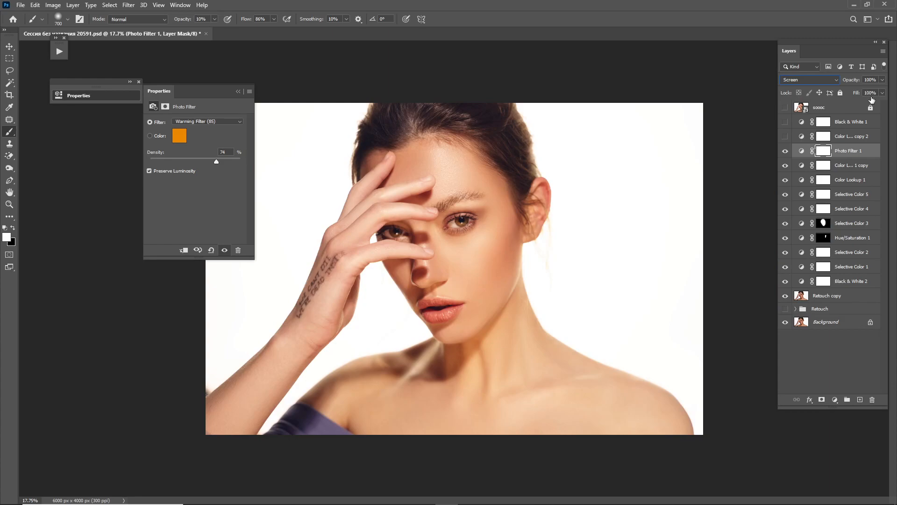
{"action": "left_click", "coordinate": [878, 80]}
{"action": "type", "text": "5"}
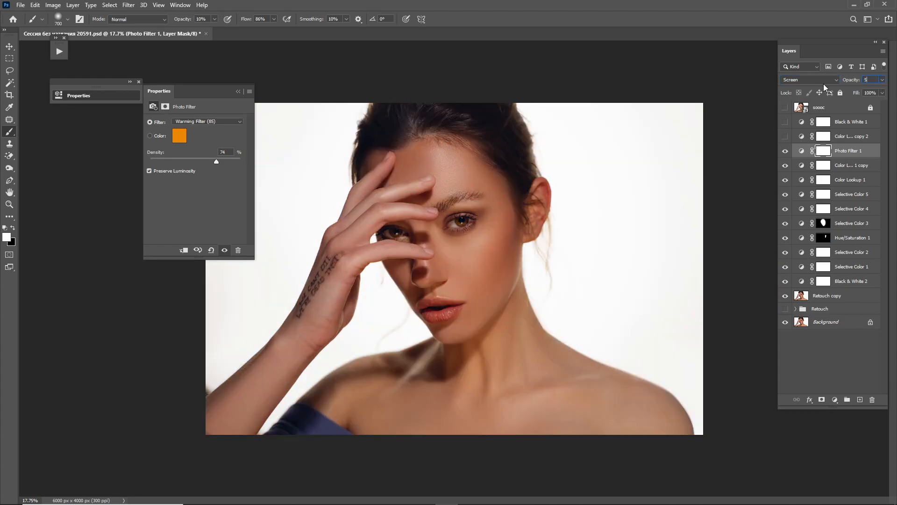
{"action": "left_click", "coordinate": [238, 92]}
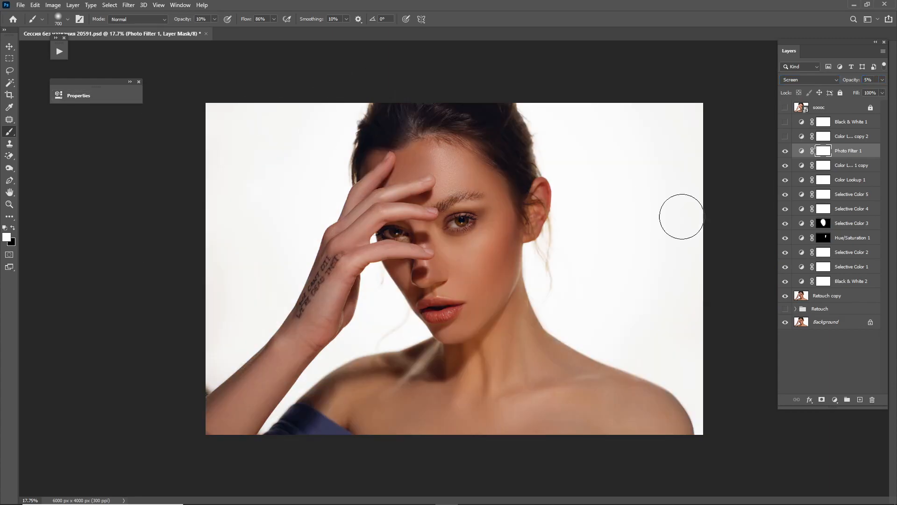
Group the adjustment layers from Photo Filter 1 down to Black & White 2 and name the group Color Grade
{"action": "left_click", "coordinate": [845, 280], "text": "shift"}
{"action": "key", "text": "ctrl+g"}
{"action": "double_click", "coordinate": [821, 150]}
{"action": "type", "text": "c"}
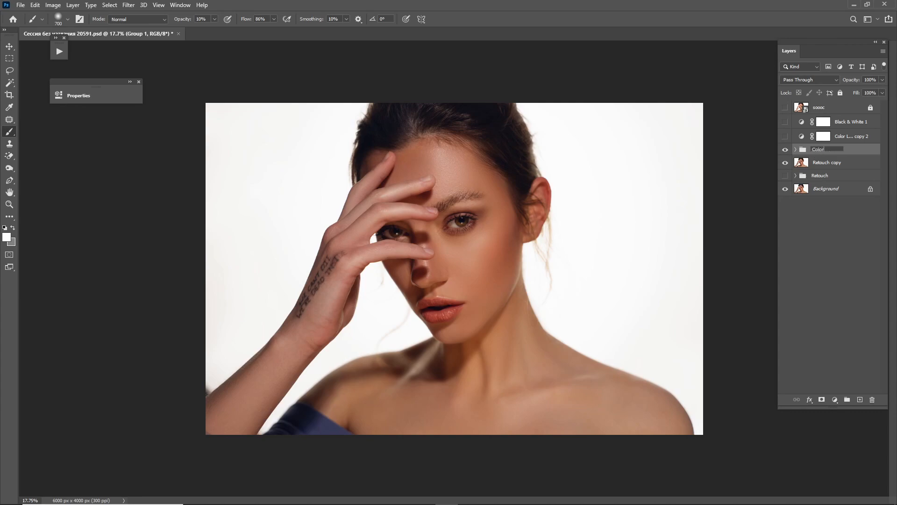
{"action": "key", "text": "Return"}
Hide the Color Grade group, run the Face Contouring action above Retouch copy, and group the resulting Contour layer
{"action": "left_click", "coordinate": [785, 150]}
{"action": "left_click", "coordinate": [819, 162]}
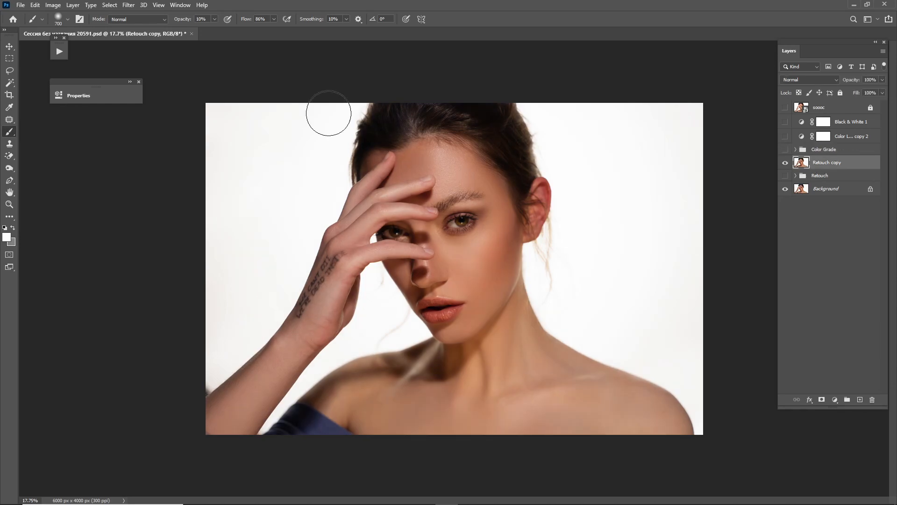
{"action": "left_click", "coordinate": [60, 51]}
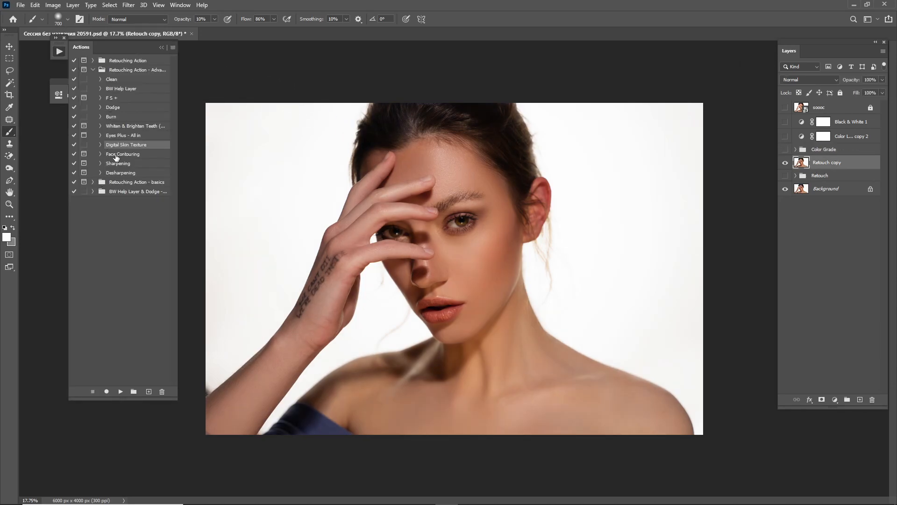
{"action": "left_click", "coordinate": [117, 155]}
{"action": "left_click", "coordinate": [121, 392]}
{"action": "left_click", "coordinate": [433, 190]}
{"action": "key", "text": "ctrl+g"}
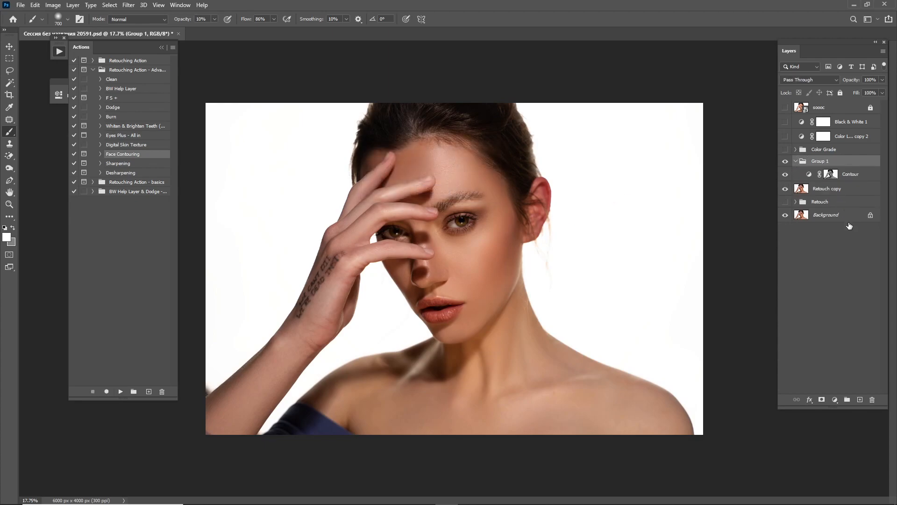
Add a black mask to Group 1 and fill the area of Selective Color 3's mask with white in it
{"action": "left_click", "coordinate": [822, 399]}
{"action": "key", "text": "ctrl+i"}
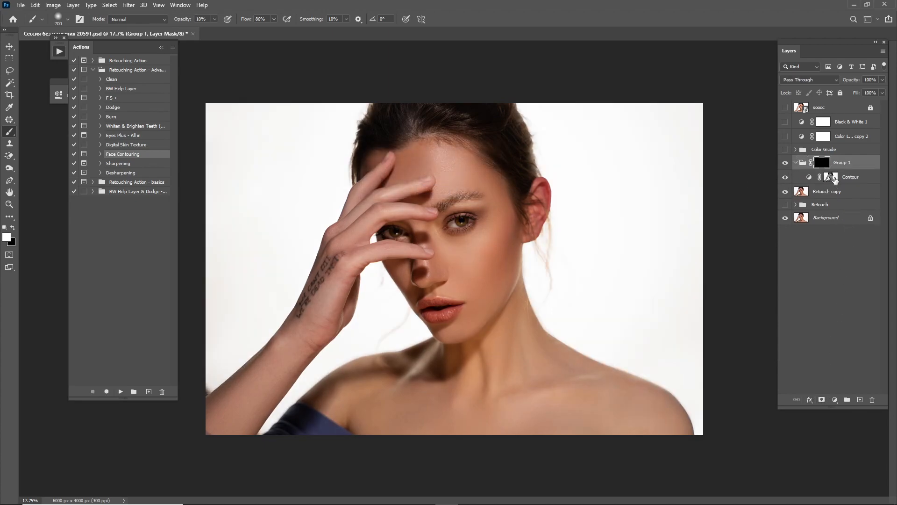
{"action": "left_click", "coordinate": [796, 149]}
{"action": "left_click", "coordinate": [831, 234], "text": "ctrl"}
{"action": "left_click", "coordinate": [796, 149]}
{"action": "key", "text": "x"}
{"action": "key", "text": "ctrl+BackSpace"}
{"action": "key", "text": "ctrl+d"}
Move Group 1 to the top of the Color Grade group, make Color Grade visible and check the contouring on and off
{"action": "left_click_drag", "start_coordinate": [845, 166], "coordinate": [843, 150]}
{"action": "left_click", "coordinate": [785, 149]}
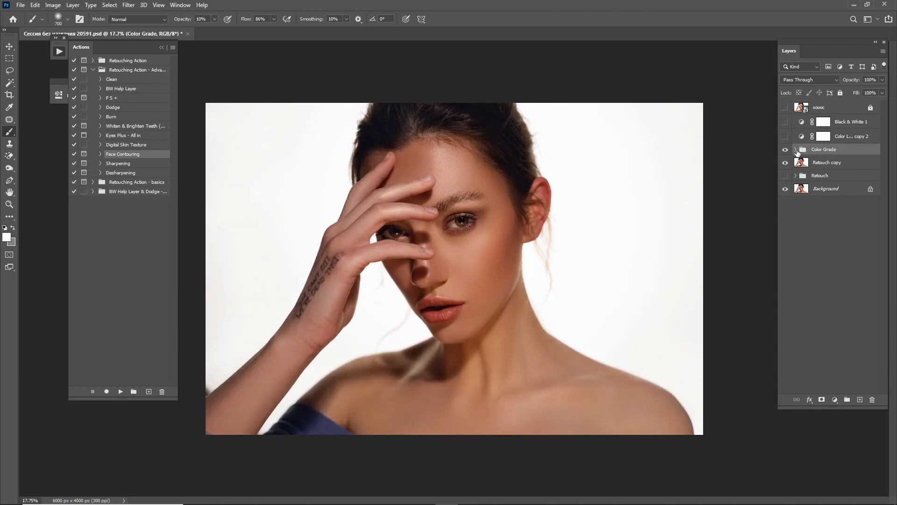
{"action": "left_click", "coordinate": [796, 149]}
{"action": "left_click", "coordinate": [786, 164]}
{"action": "left_click", "coordinate": [785, 164]}
{"action": "left_click", "coordinate": [841, 164]}
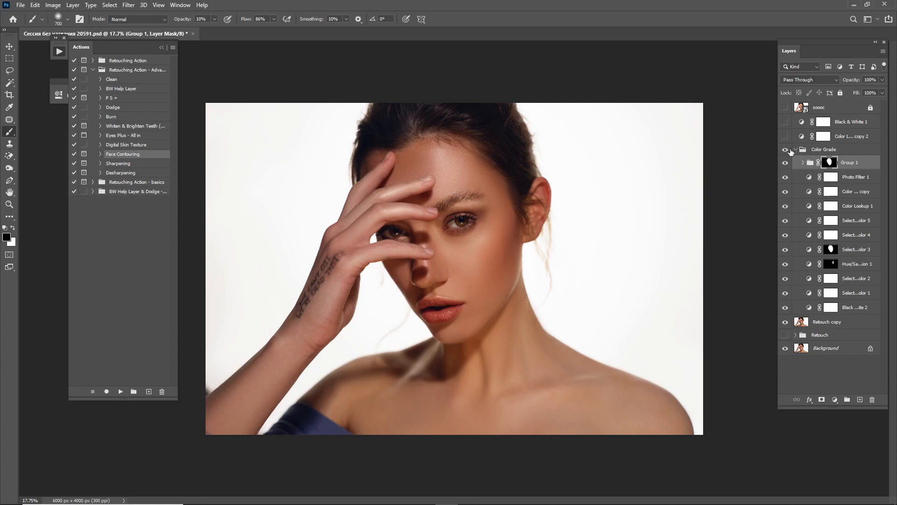
Hide the Color Grade group and duplicate the Retouch copy layer
{"action": "left_click", "coordinate": [796, 150]}
{"action": "left_click", "coordinate": [786, 149]}
{"action": "left_click", "coordinate": [821, 163]}
{"action": "key", "text": "ctrl+j"}
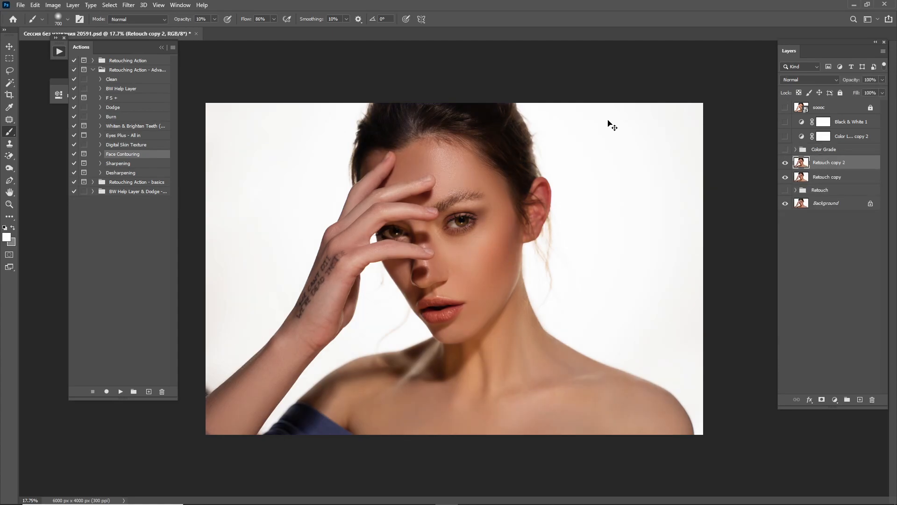
Open the duplicate in the Camera Raw Filter and desaturate it with Vibrance -100 and Saturation -97
{"action": "left_click", "coordinate": [128, 5]}
{"action": "left_click", "coordinate": [151, 61]}
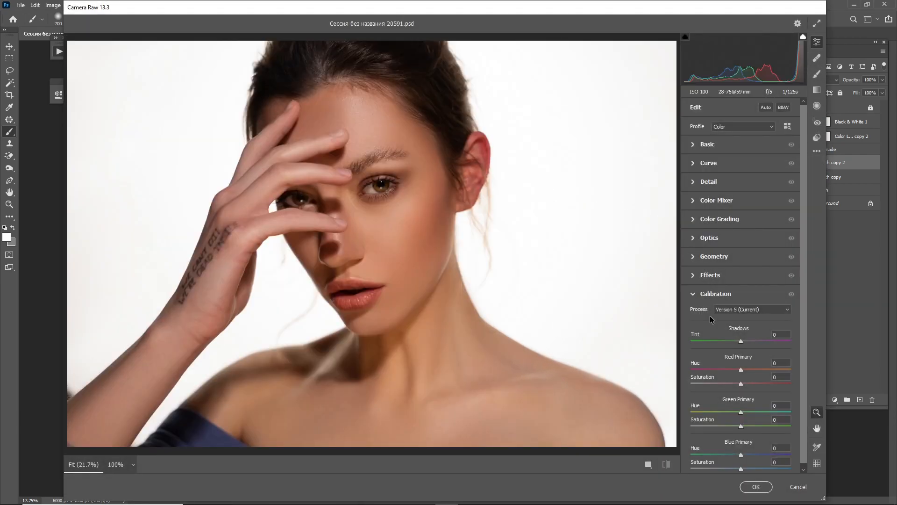
{"action": "left_click", "coordinate": [708, 144]}
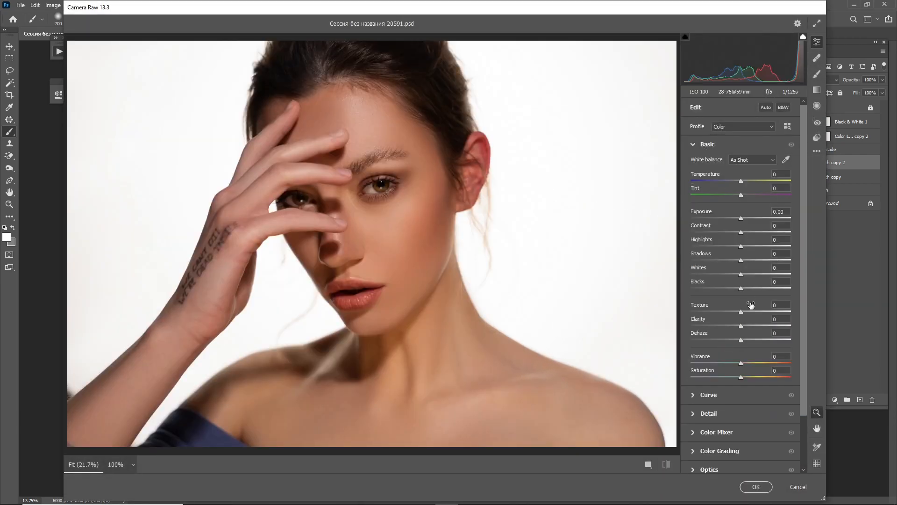
{"action": "left_click_drag", "start_coordinate": [743, 361], "coordinate": [691, 362]}
{"action": "left_click_drag", "start_coordinate": [740, 377], "coordinate": [692, 376]}
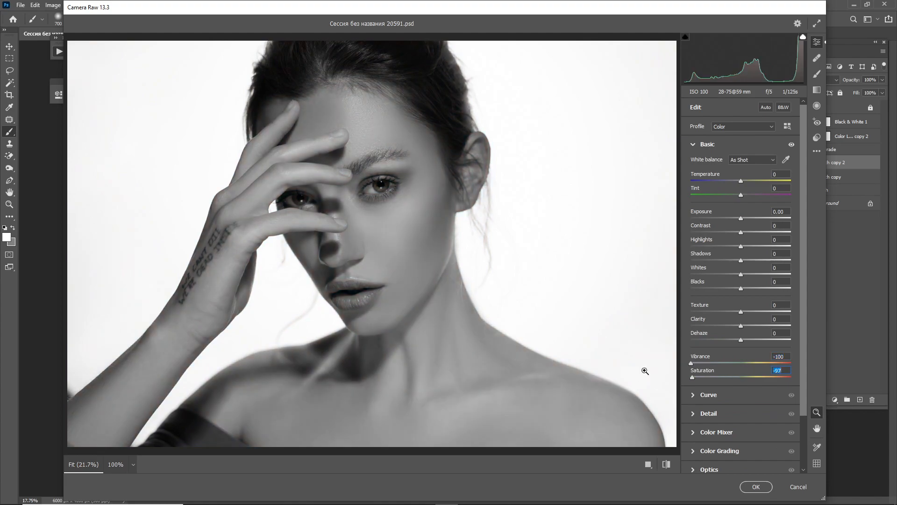
Set Texture +49, Clarity +50, Dehaze +37, Highlights +100, Whites +31 and Blacks -29, and lower Shadows to about -21
{"action": "left_click_drag", "start_coordinate": [741, 312], "coordinate": [760, 340]}
{"action": "left_click_drag", "start_coordinate": [741, 247], "coordinate": [811, 255]}
{"action": "mouse_move", "coordinate": [737, 270]}
{"action": "left_mouse_down"}
{"action": "mouse_move", "coordinate": [810, 274]}
{"action": "mouse_move", "coordinate": [760, 271]}
{"action": "mouse_move", "coordinate": [727, 289]}
{"action": "mouse_move", "coordinate": [731, 261]}
{"action": "left_mouse_up"}
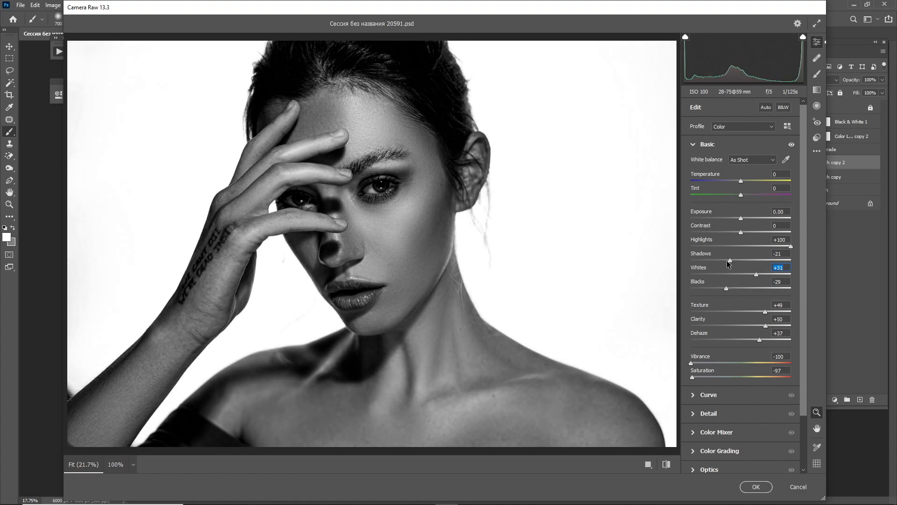
Add film grain in the Camera Raw effects, judge it on the cheek, and apply the filter to Retouch copy 2
{"action": "left_click", "coordinate": [696, 146]}
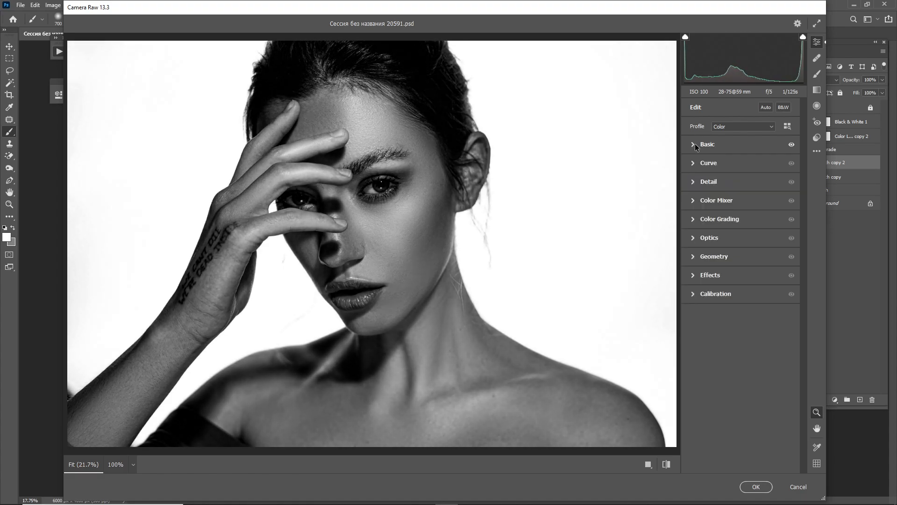
{"action": "left_click", "coordinate": [697, 182]}
{"action": "left_click", "coordinate": [699, 182]}
{"action": "left_click", "coordinate": [696, 277]}
{"action": "left_click", "coordinate": [742, 298]}
{"action": "scroll", "coordinate": [445, 263], "scroll_direction": "up", "scroll_amount": 5}
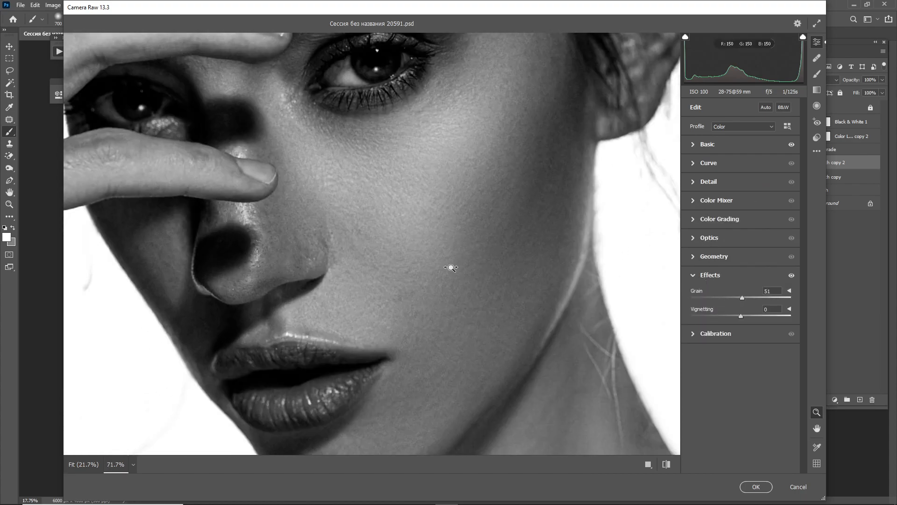
{"action": "left_click_drag", "start_coordinate": [758, 297], "coordinate": [760, 297]}
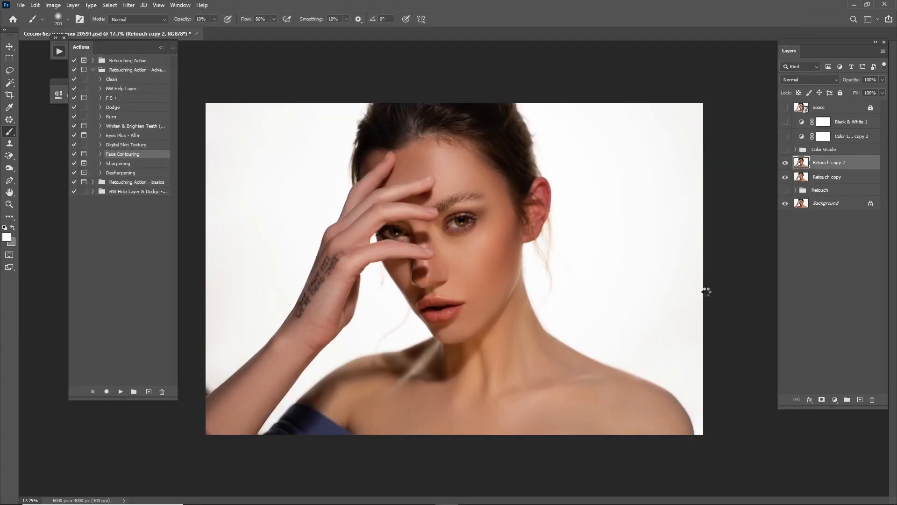
Move Retouch copy 2 above Color Grade, show both, and set Retouch copy 2 to 20% opacity
{"action": "mouse_move", "coordinate": [829, 163]}
{"action": "left_mouse_down"}
{"action": "mouse_move", "coordinate": [823, 146]}
{"action": "mouse_move", "coordinate": [796, 149]}
{"action": "left_mouse_up"}
{"action": "left_click", "coordinate": [785, 151]}
{"action": "left_click", "coordinate": [785, 163]}
{"action": "left_click", "coordinate": [785, 151]}
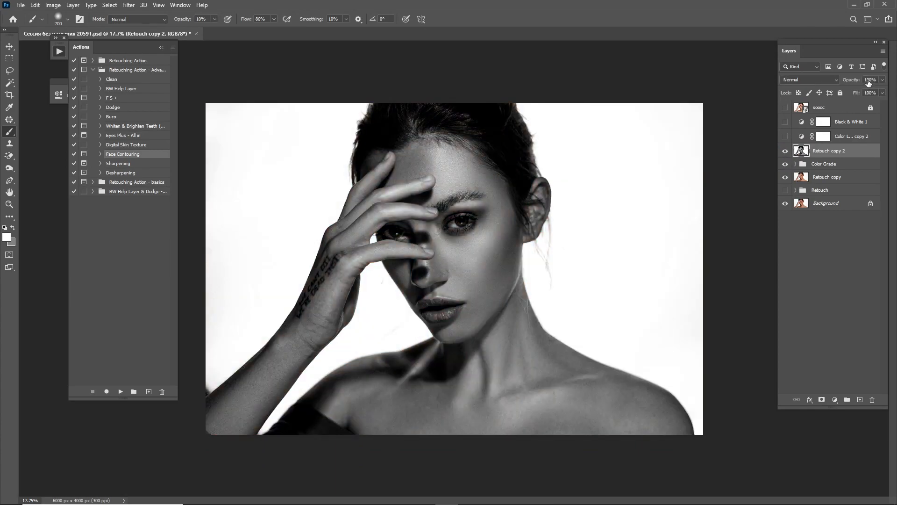
{"action": "left_click", "coordinate": [865, 79]}
{"action": "type", "text": "20"}
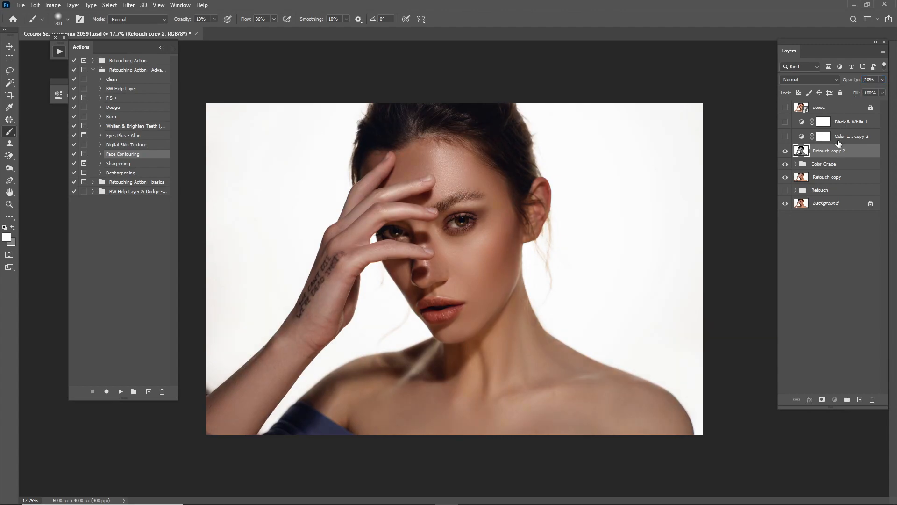
Show the Color Lookup 1 copy 2 layer and set its opacity to 5%
{"action": "left_click", "coordinate": [839, 140]}
{"action": "left_click", "coordinate": [786, 136]}
{"action": "left_click", "coordinate": [869, 80]}
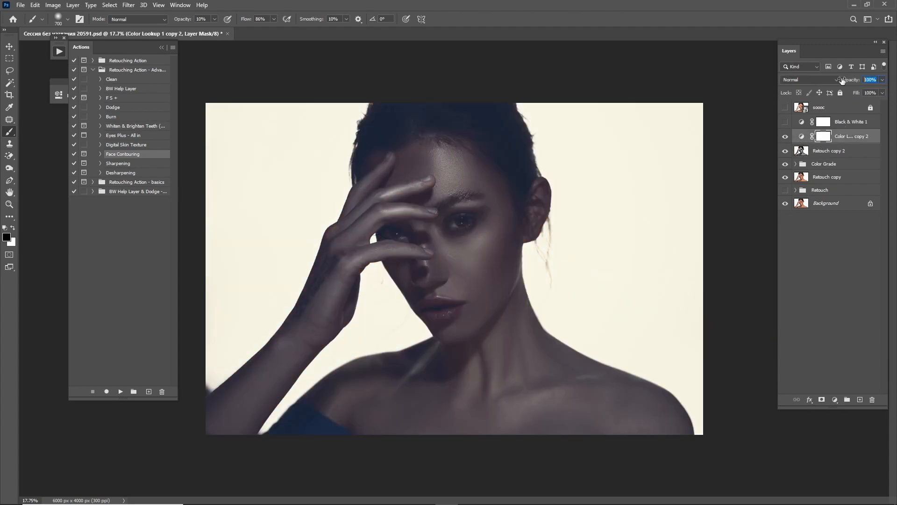
{"action": "type", "text": "5"}
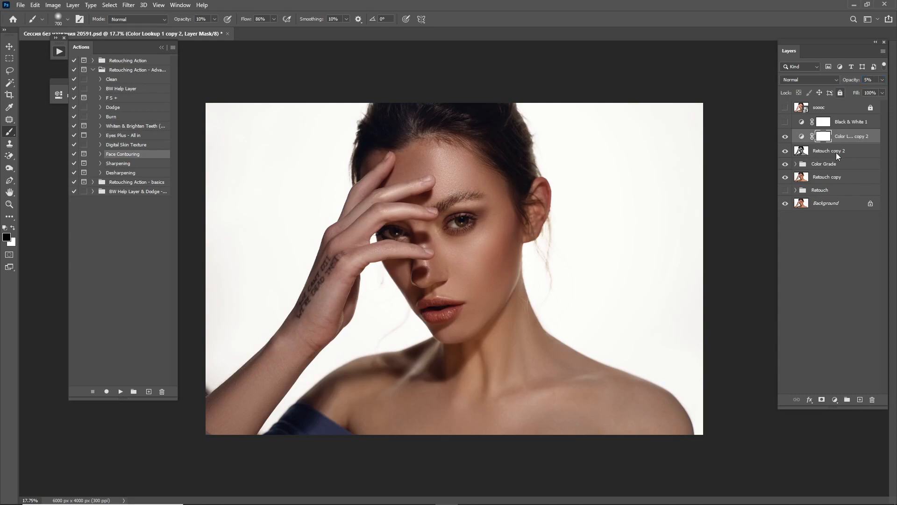
Delete the Color Lookup 1 copy 2 and Retouch copy 2 layers, and check the Color Grade group on and off
{"action": "left_click", "coordinate": [837, 153], "text": "shift"}
{"action": "key", "text": "Delete"}
{"action": "left_click", "coordinate": [785, 135]}
{"action": "left_click", "coordinate": [785, 135]}
Show the original soooc layer to inspect the face up close, and collapse the Actions panel
{"action": "key", "text": "z"}
{"action": "mouse_move", "coordinate": [462, 247]}
{"action": "left_mouse_down"}
{"action": "mouse_move", "coordinate": [499, 262]}
{"action": "mouse_move", "coordinate": [561, 248]}
{"action": "left_mouse_up"}
{"action": "key", "text": "b"}
{"action": "left_click", "coordinate": [785, 107]}
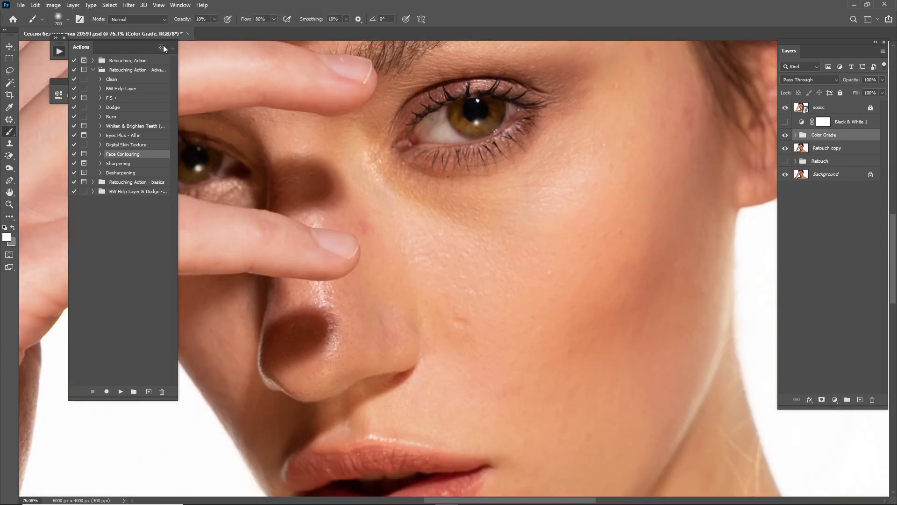
{"action": "left_click", "coordinate": [162, 47]}
{"action": "key", "text": "ctrl+0"}
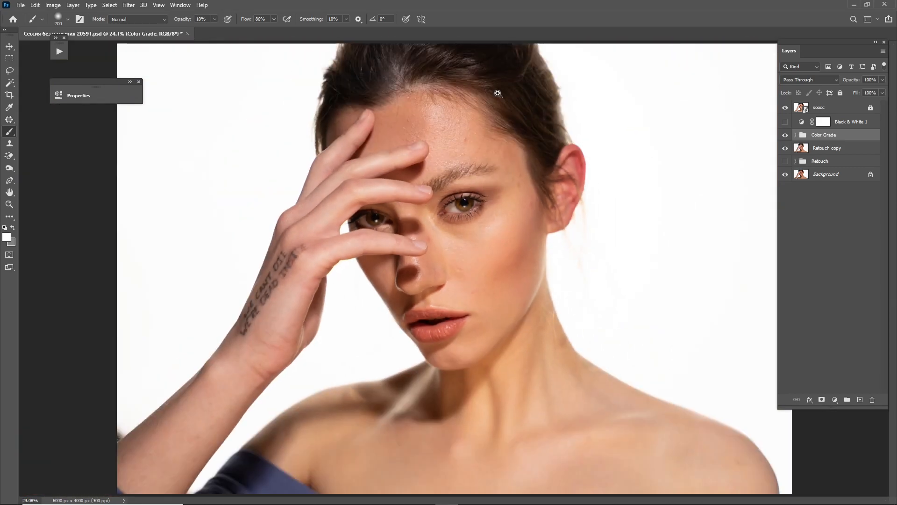
Compare the whole portrait before and after by toggling the soooc, Retouch copy and Color Grade layers
{"action": "scroll", "coordinate": [498, 94], "scroll_direction": "down", "scroll_amount": 2}
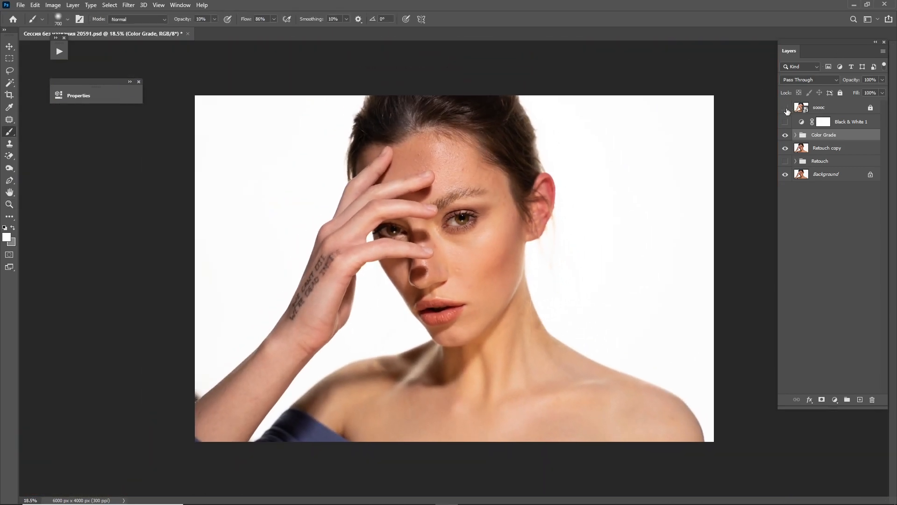
{"action": "left_click", "coordinate": [786, 108]}
{"action": "left_click", "coordinate": [786, 148]}
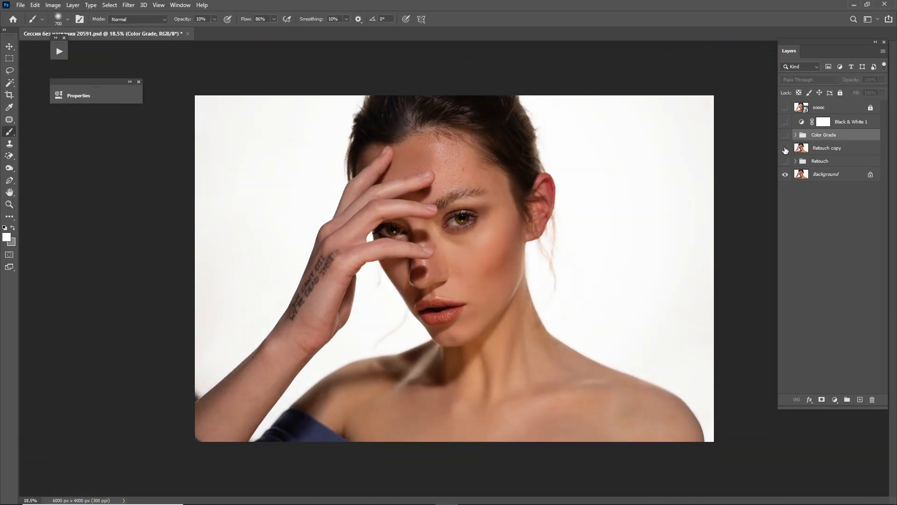
{"action": "left_click", "coordinate": [786, 148]}
{"action": "left_click", "coordinate": [785, 136]}
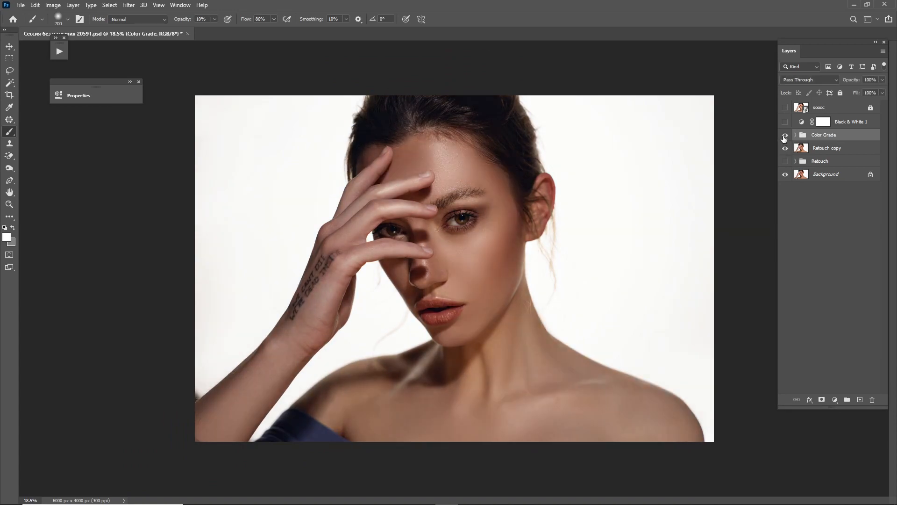
{"action": "left_click", "coordinate": [785, 135]}
{"action": "left_click", "coordinate": [785, 136]}
{"action": "left_click", "coordinate": [785, 135]}
{"action": "left_click", "coordinate": [785, 135]}
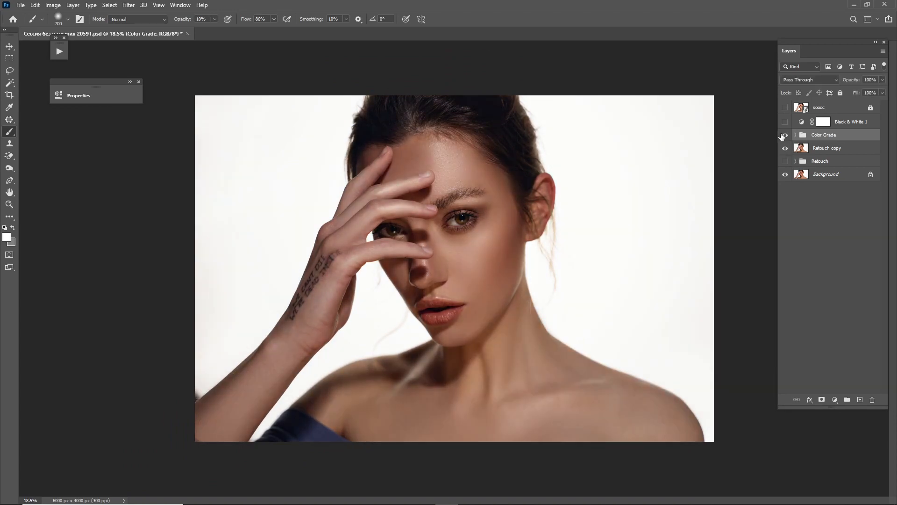
{"action": "left_click", "coordinate": [785, 108]}
{"action": "left_click", "coordinate": [784, 108]}
{"action": "left_click", "coordinate": [784, 108]}
Compare the cheek, eye and forehead skin up close with the original soooc layer, leaving that layer hidden
{"action": "key", "text": "z"}
{"action": "left_click_drag", "start_coordinate": [456, 255], "coordinate": [509, 254]}
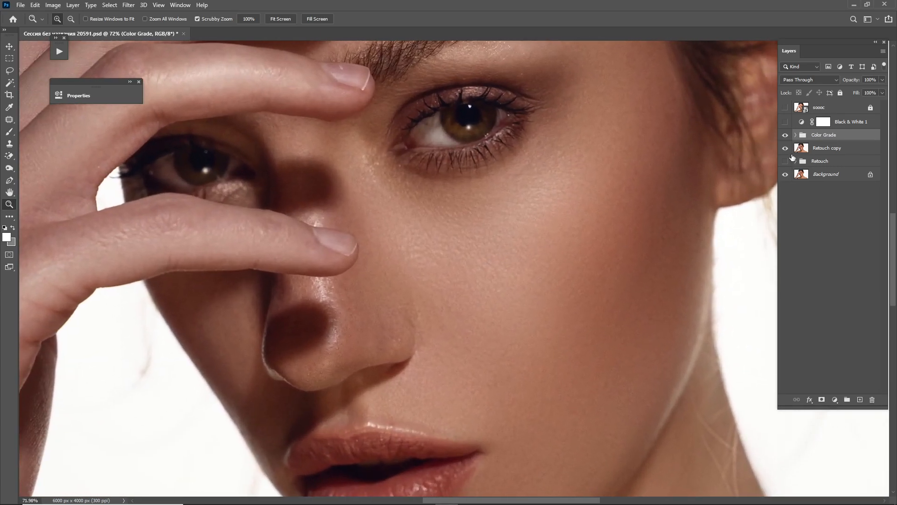
{"action": "left_click", "coordinate": [785, 108]}
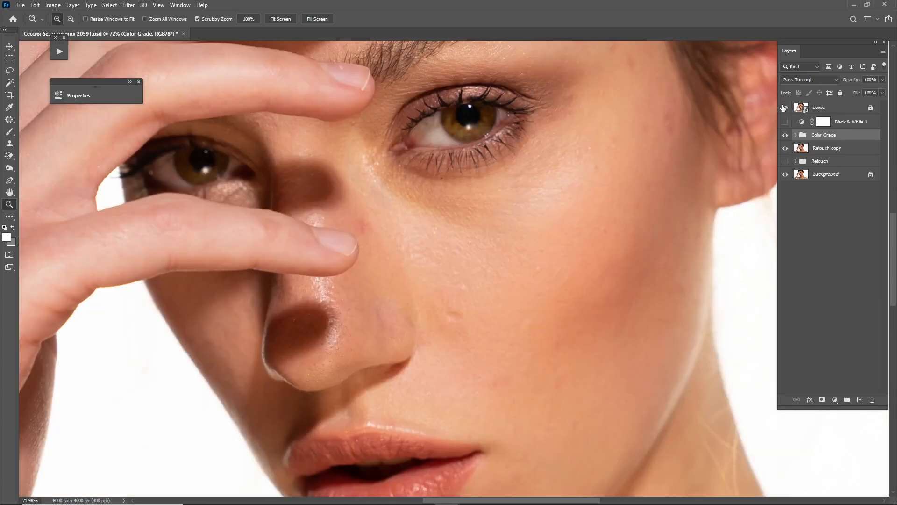
{"action": "left_click", "coordinate": [785, 108]}
{"action": "left_click_drag", "start_coordinate": [518, 118], "coordinate": [495, 361]}
{"action": "left_click", "coordinate": [785, 111]}
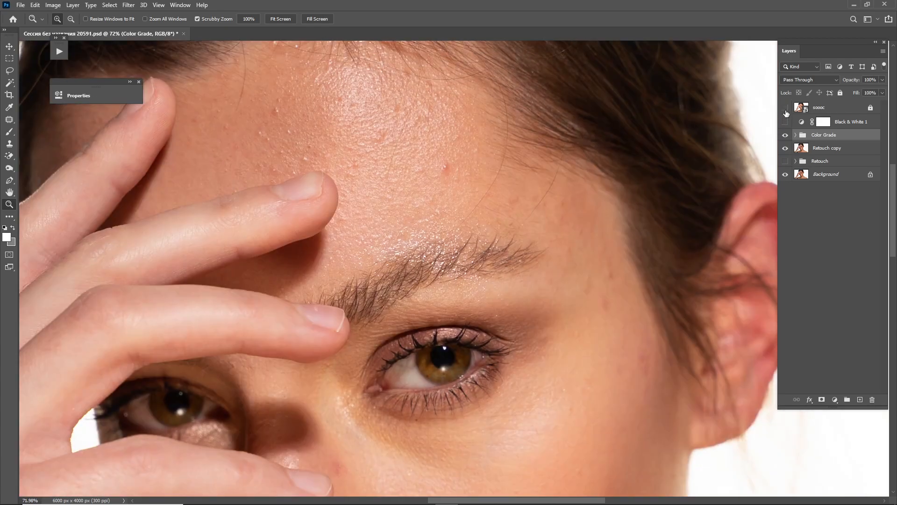
{"action": "left_click", "coordinate": [786, 112]}
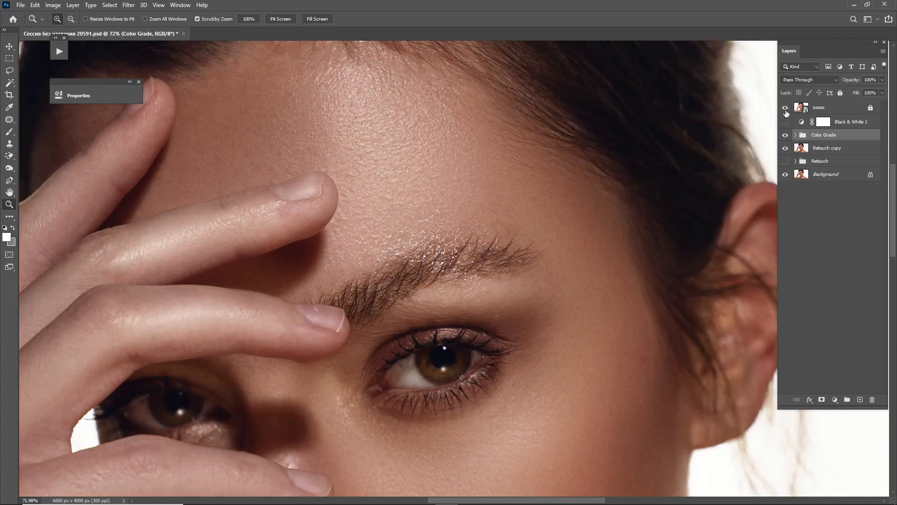
{"action": "left_click", "coordinate": [786, 111]}
{"action": "left_click", "coordinate": [786, 111]}
{"action": "key", "text": "ctrl+0"}
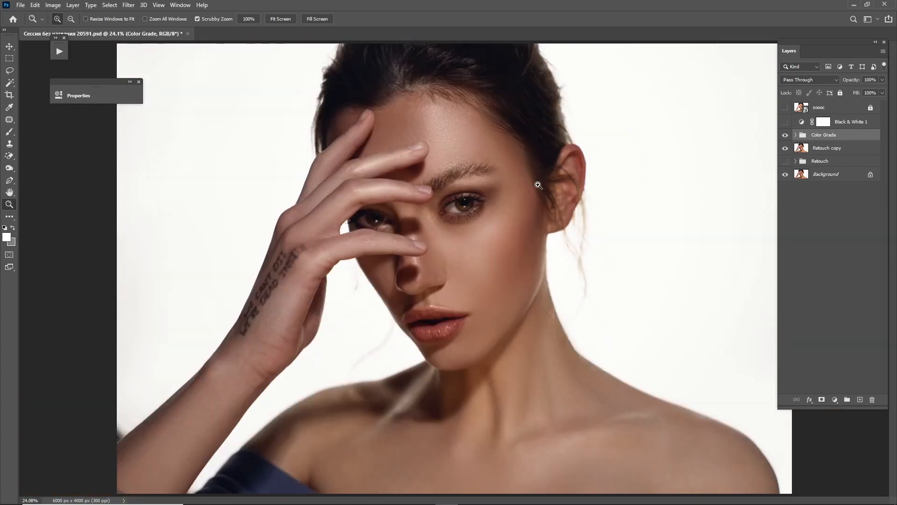